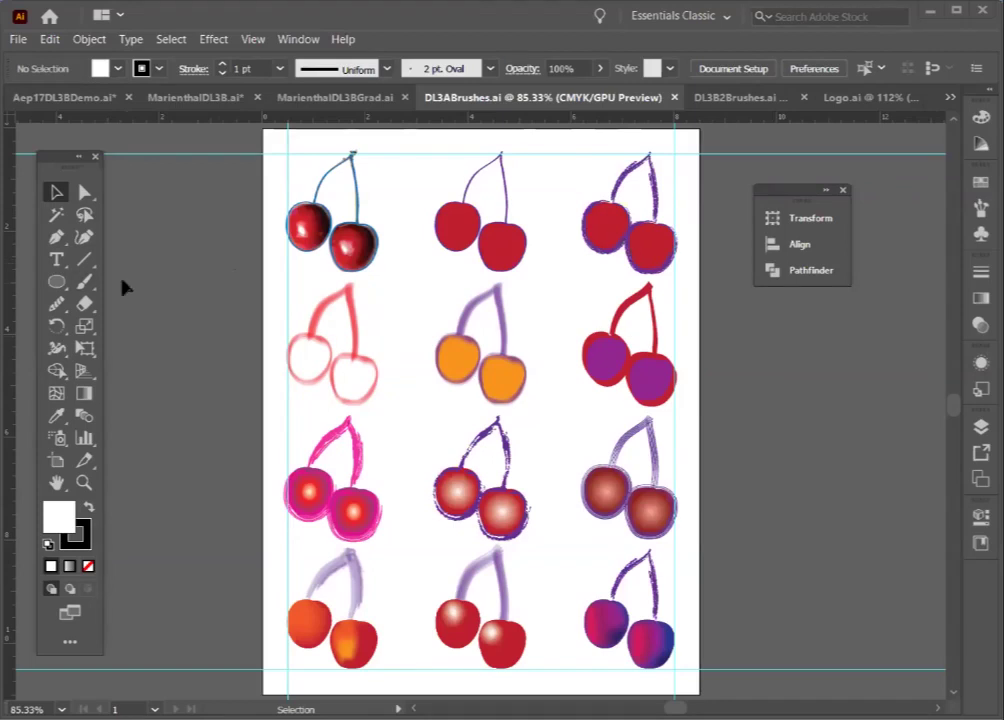
# Step: Show the cherries document in outline view and inspect the middle cherry pair of the top row up close
pyautogui.hotkey('ctrl', 'y')
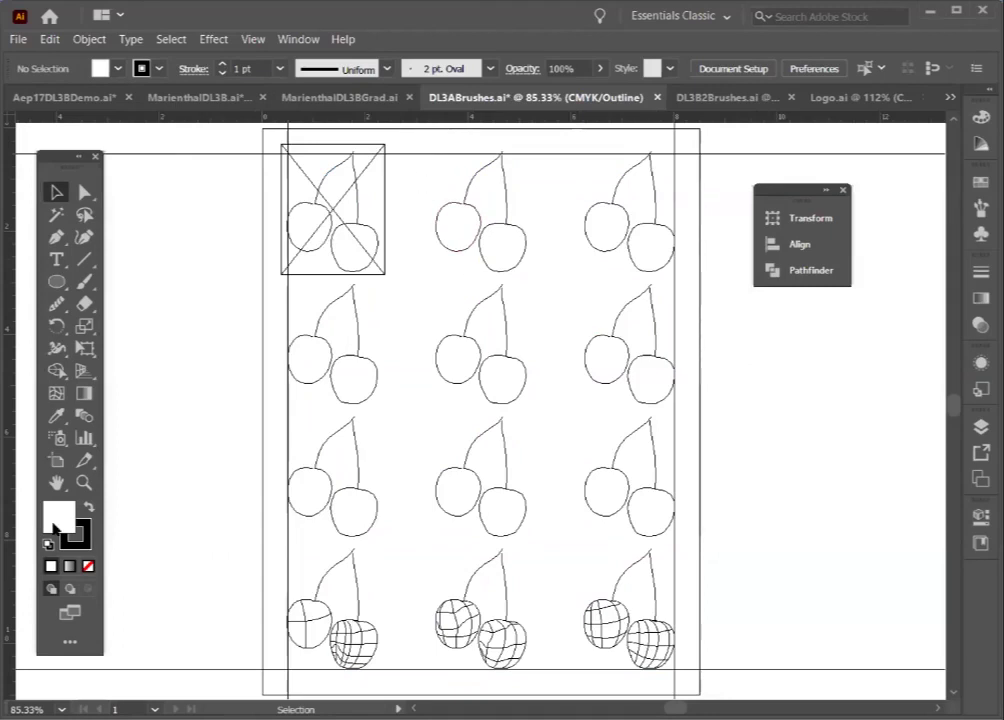
pyautogui.click(84, 481)
pyautogui.moveTo(406, 139); pyautogui.dragTo(551, 274)
pyautogui.hotkey('ctrl', '0')
pyautogui.press('v')
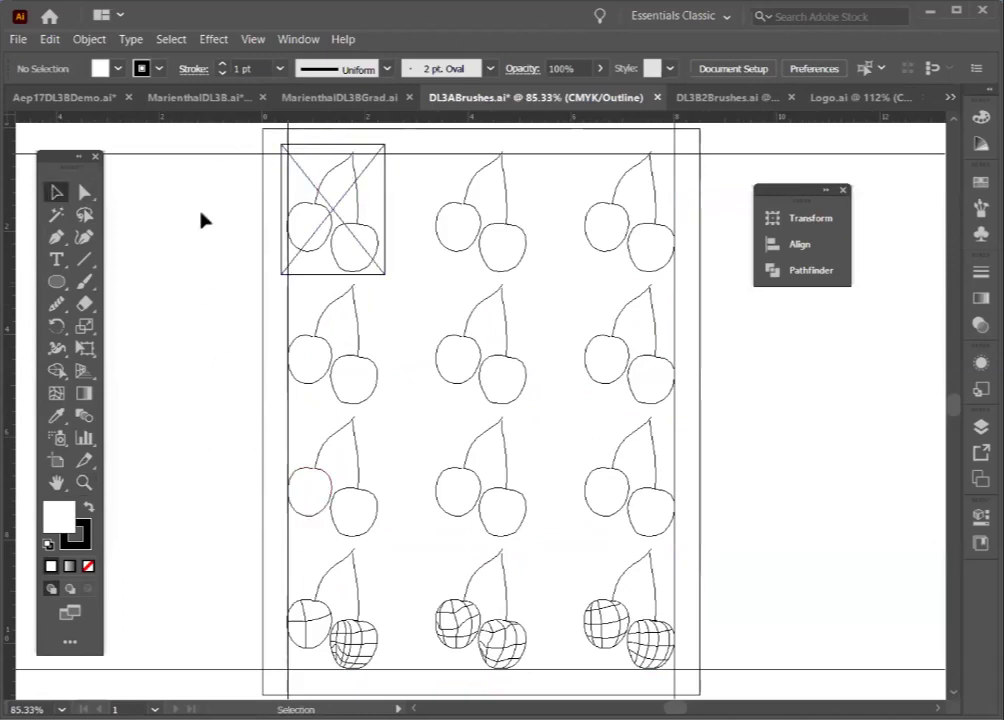
# Step: Switch to the Aep17DL3BDemo.ai document and move the Transform, Align and Pathfinder panel group slightly further from the artboard
pyautogui.hotkey('ctrl', 'shift', 'Tab')
pyautogui.hotkey('ctrl', 'shift', 'Tab')
pyautogui.hotkey('ctrl', 'shift', 'Tab')
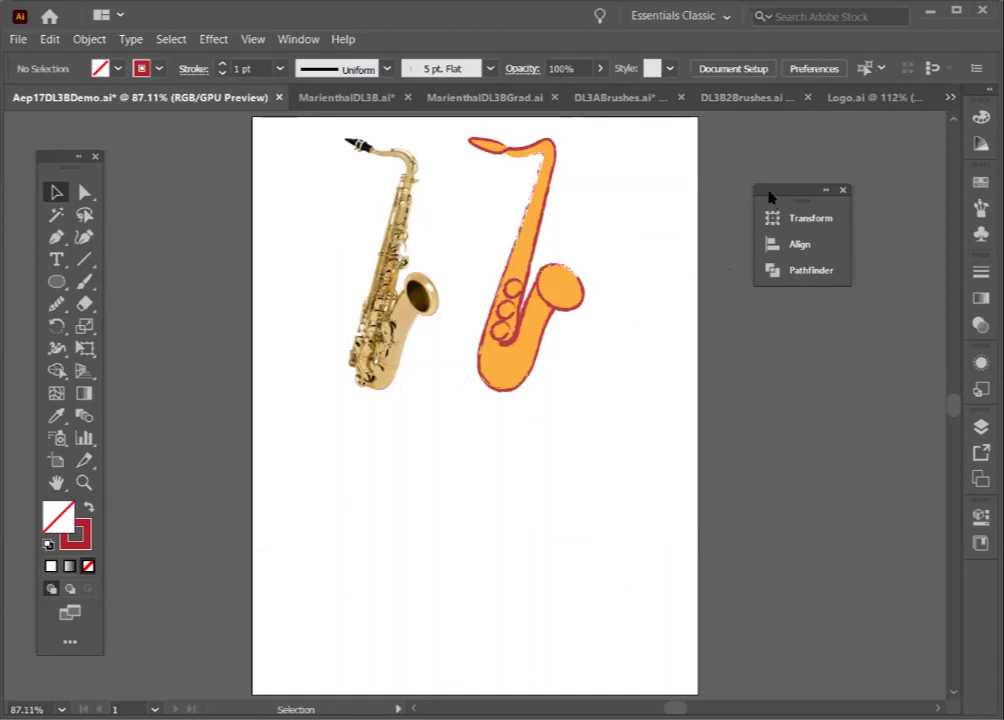
pyautogui.moveTo(769, 197); pyautogui.dragTo(787, 149)
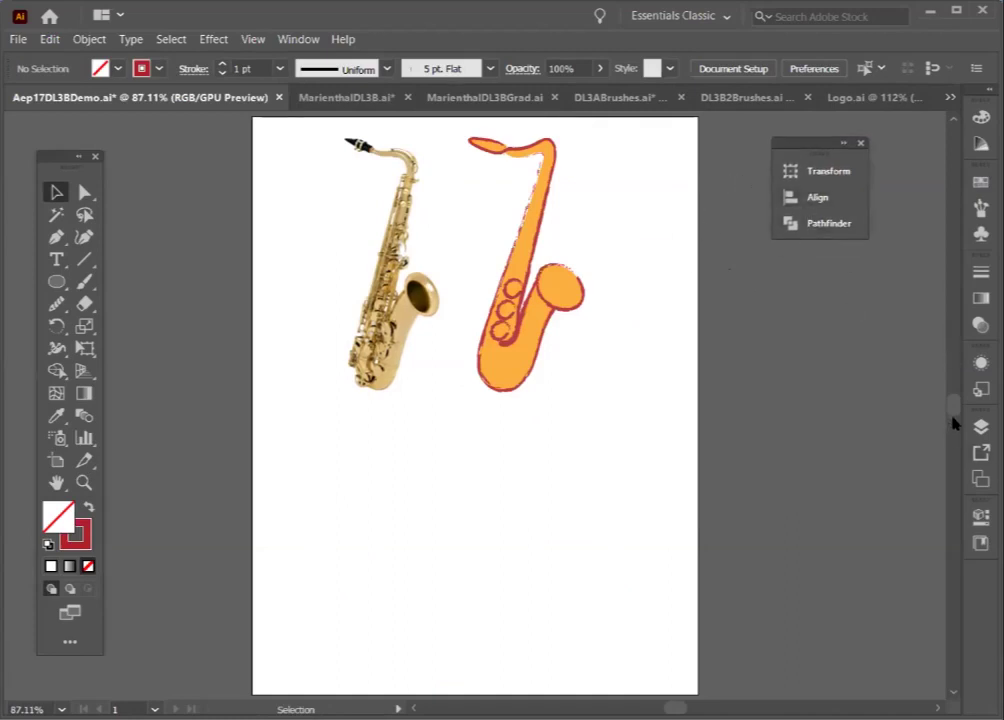
# Step: View the finished saxophones in MarienthalDL3B.ai, and hide the traced orange saxophone in Aep17DL3BDemo.ai
pyautogui.click(980, 426)
pyautogui.moveTo(485, 218); pyautogui.dragTo(576, 322)
pyautogui.click(318, 97)
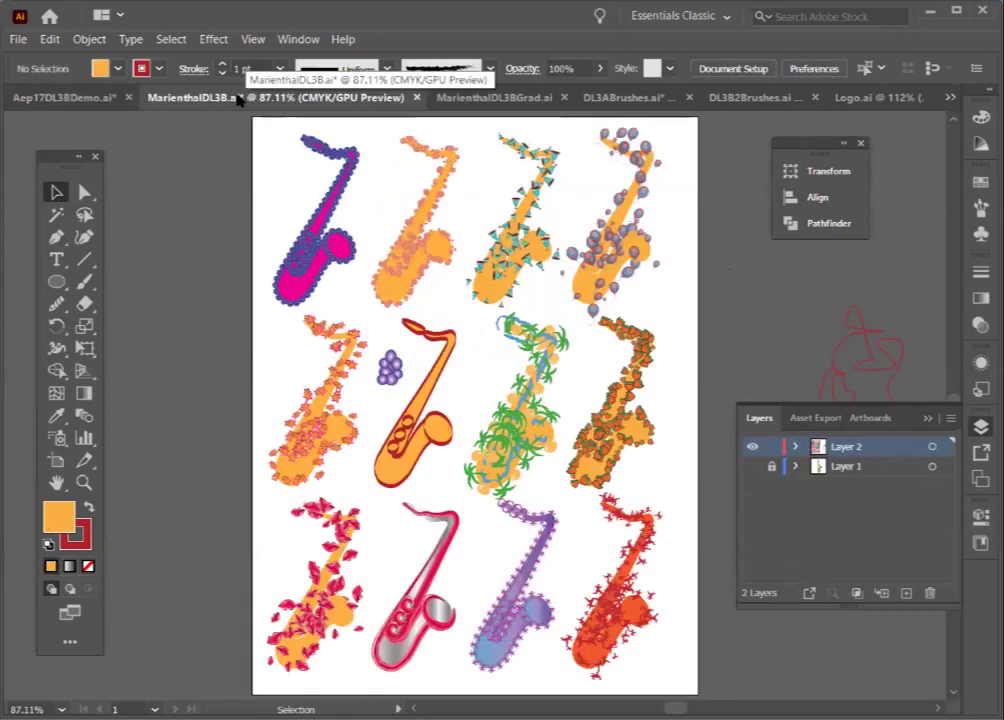
pyautogui.click(55, 97)
pyautogui.hotkey('ctrl', '3')
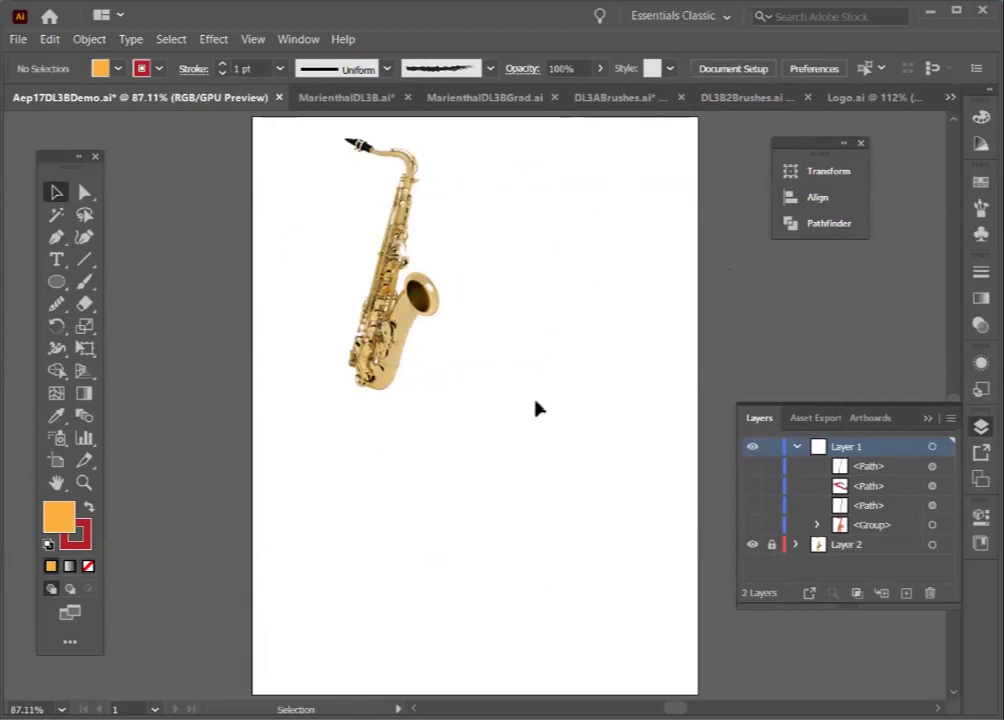
# Step: Show the hidden neck, mouthpiece and body brush paths of Layer 1 over the enlarged saxophone photo
pyautogui.press('z')
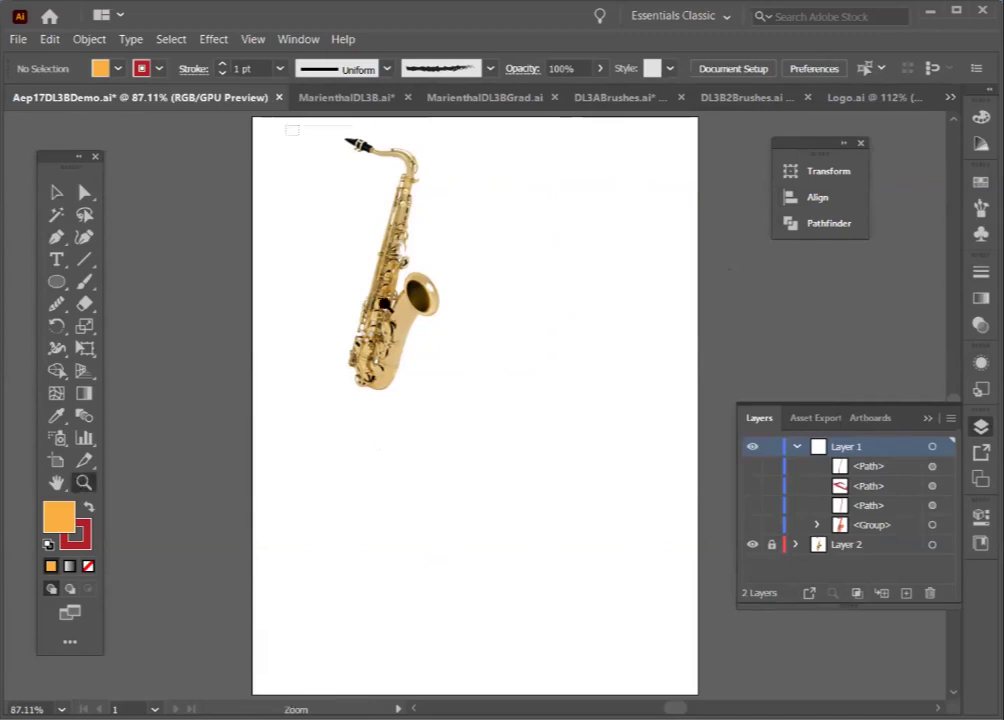
pyautogui.click(290, 145)
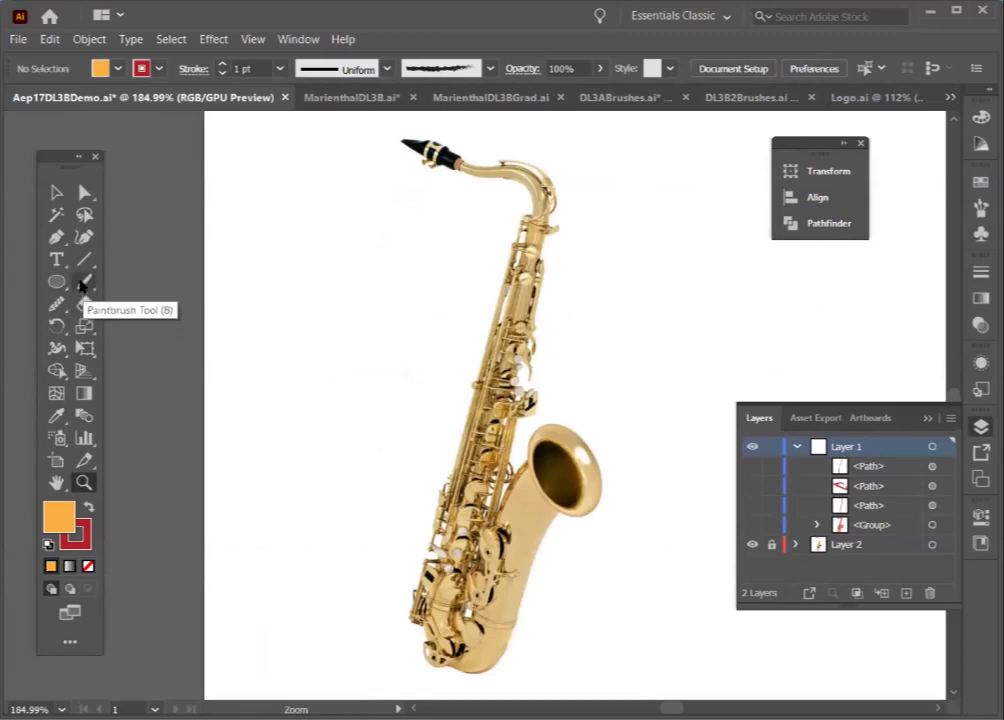
pyautogui.click(81, 285)
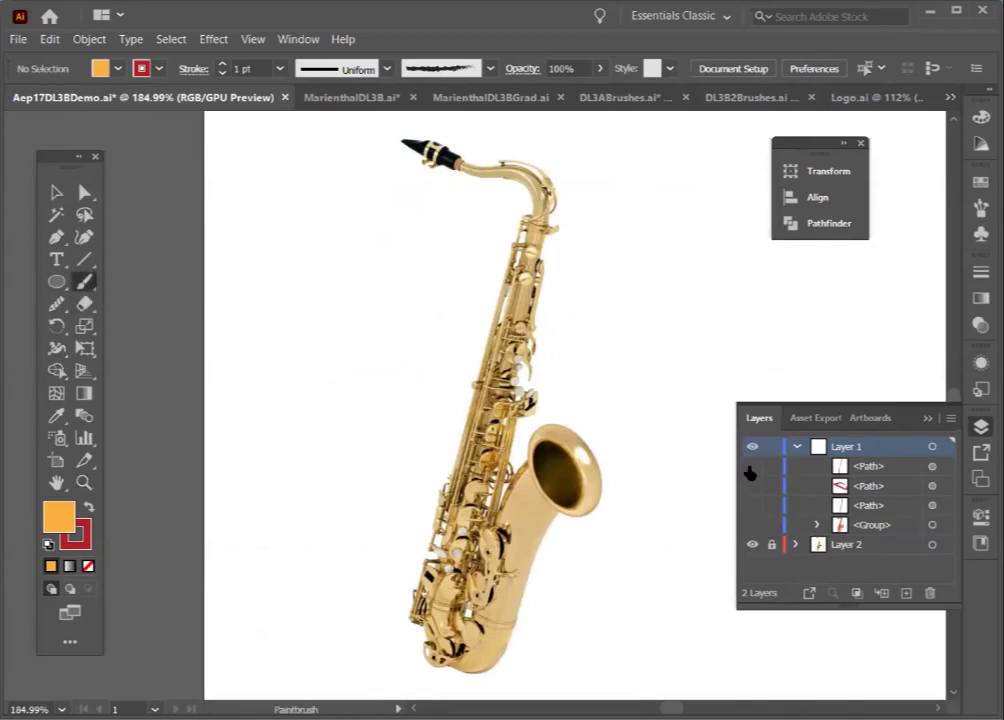
pyautogui.click(750, 470)
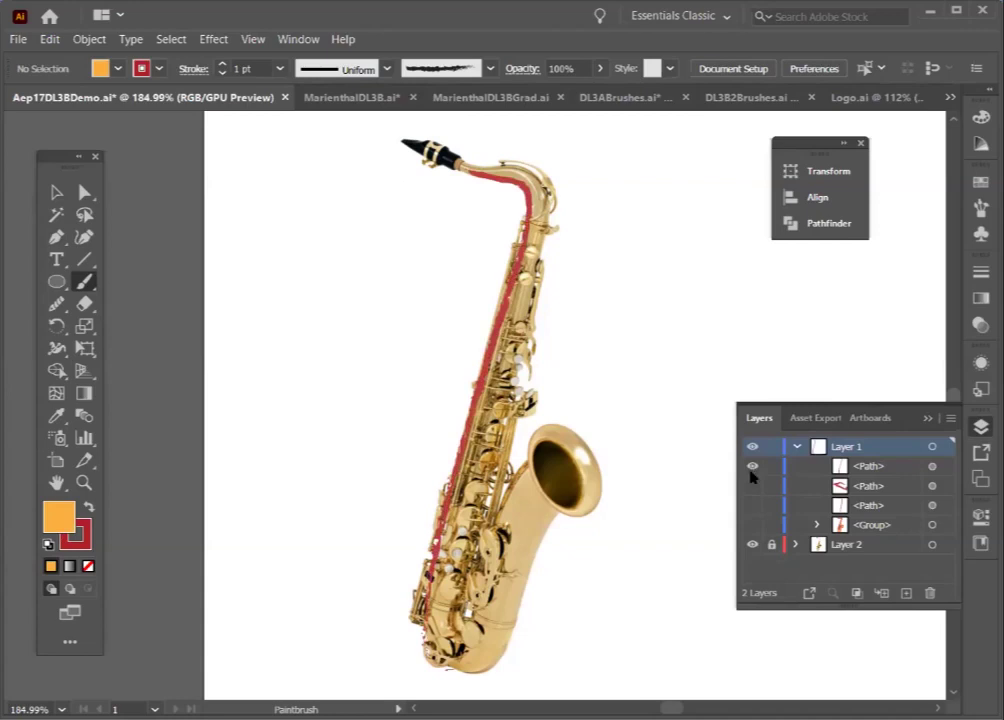
pyautogui.click(752, 487)
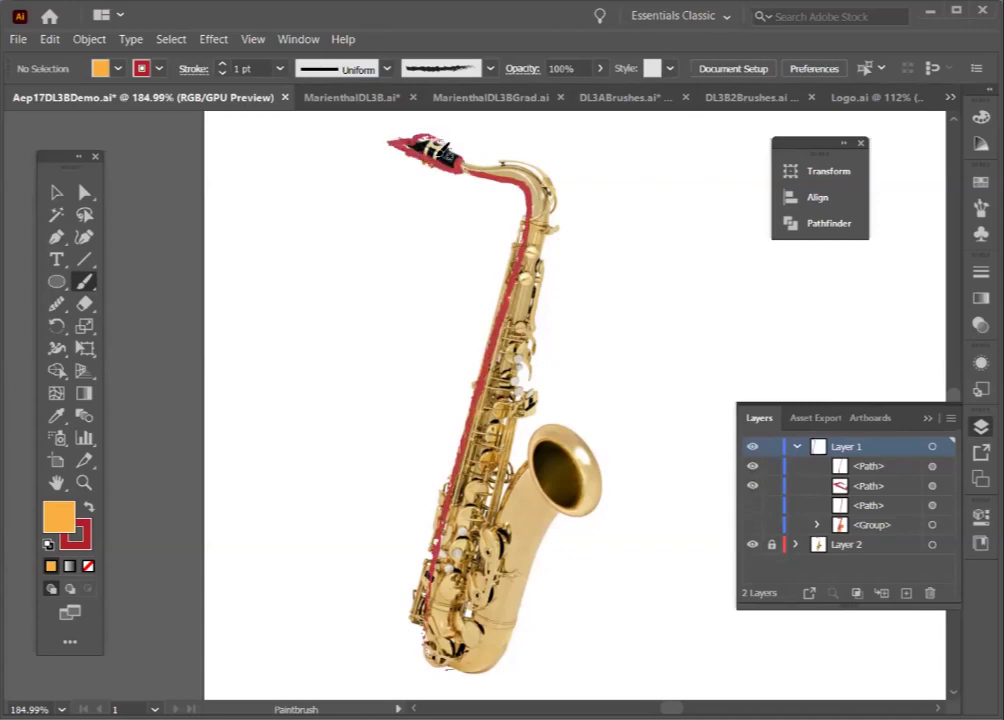
# Step: Recolor the stroke of all visible brush paths to blue, 1A00E9, and clear the selection
pyautogui.press('v')
pyautogui.hotkey('ctrl', 'a')
pyautogui.press('F6')
pyautogui.click(879, 155)
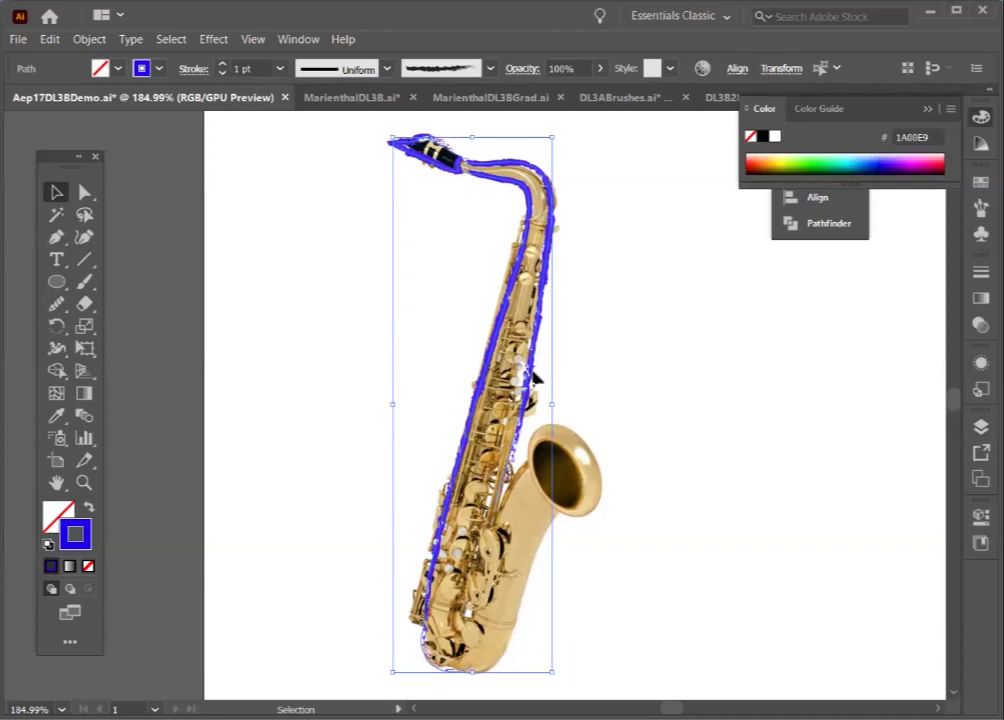
pyautogui.click(900, 402)
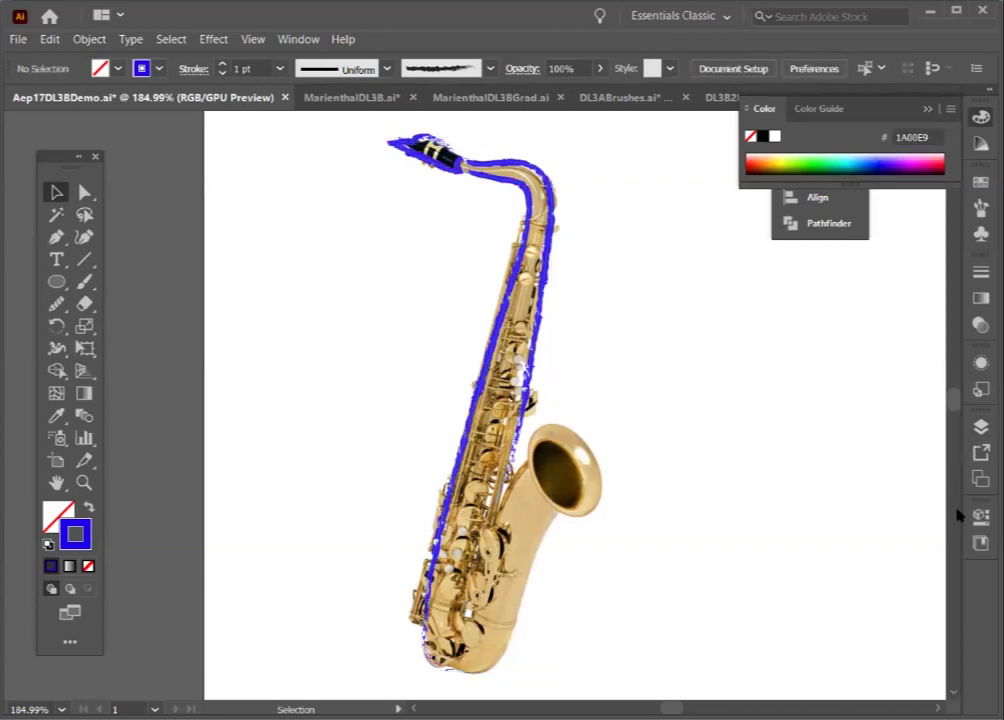
# Step: Select the topmost path of Layer 1 to locate it on the saxophone, and clear the selection
pyautogui.press('F7')
pyautogui.click(932, 466)
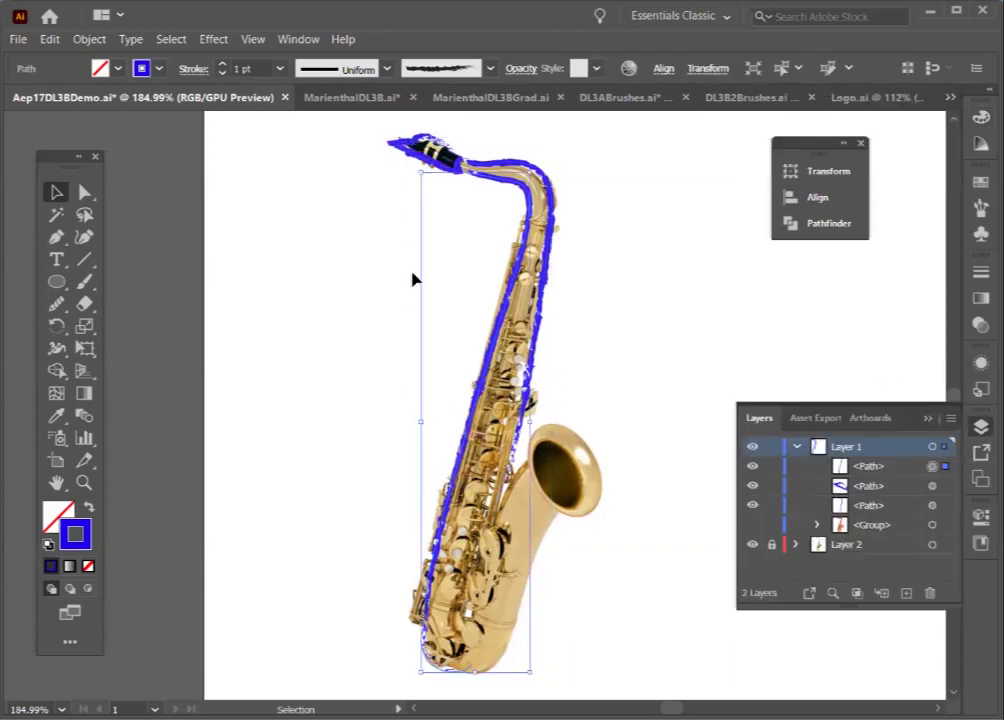
pyautogui.click(119, 329)
# Step: Trace the saxophone's lower outer curve, inner curve and bell rim with blue Paintbrush strokes
pyautogui.scroll(-5, 325, 399)
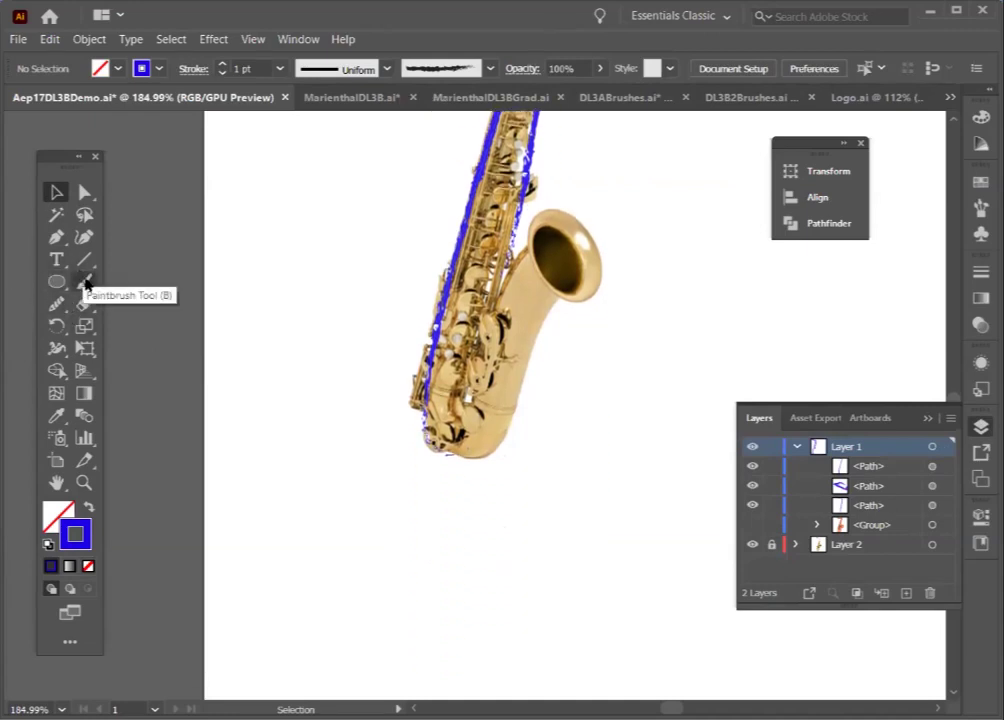
pyautogui.click(85, 283)
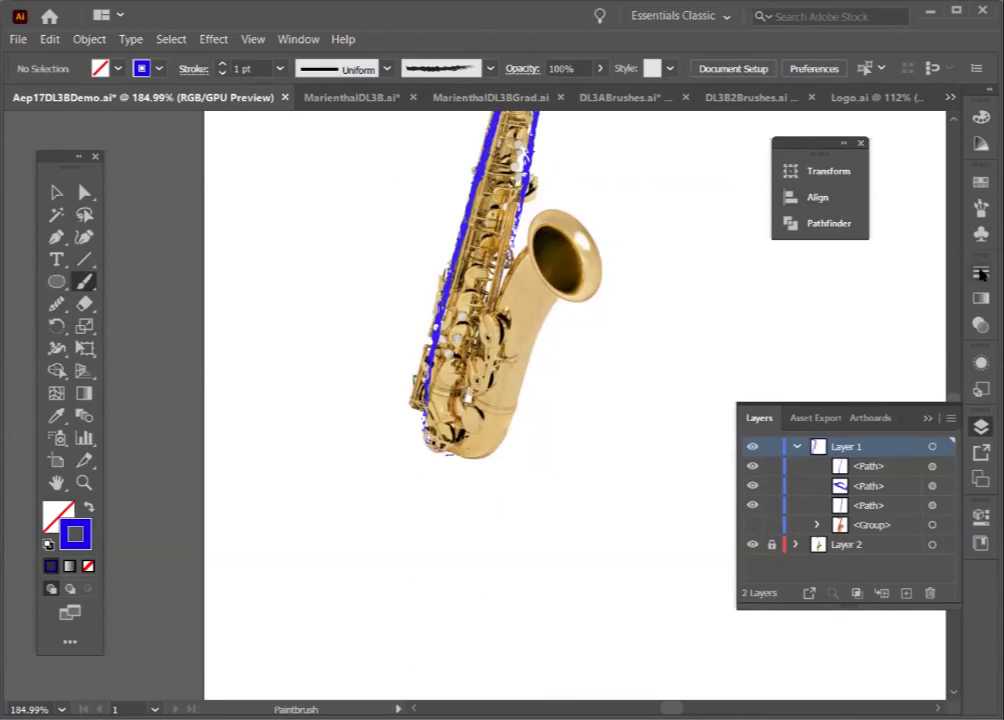
pyautogui.click(981, 273)
pyautogui.click(930, 176)
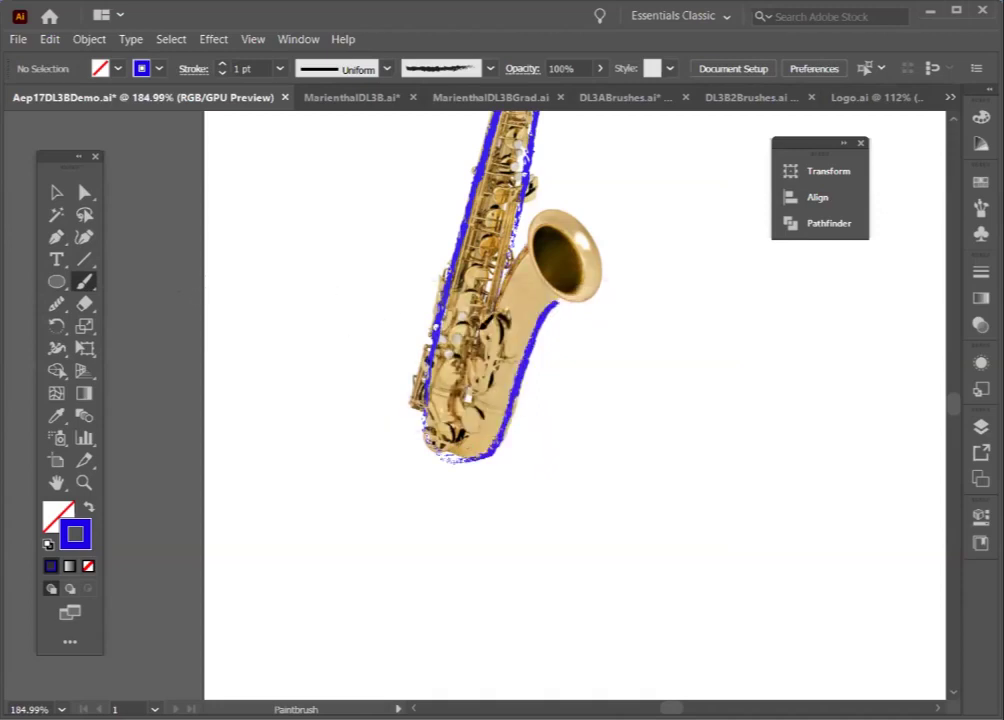
pyautogui.moveTo(485, 320); pyautogui.dragTo(468, 406)
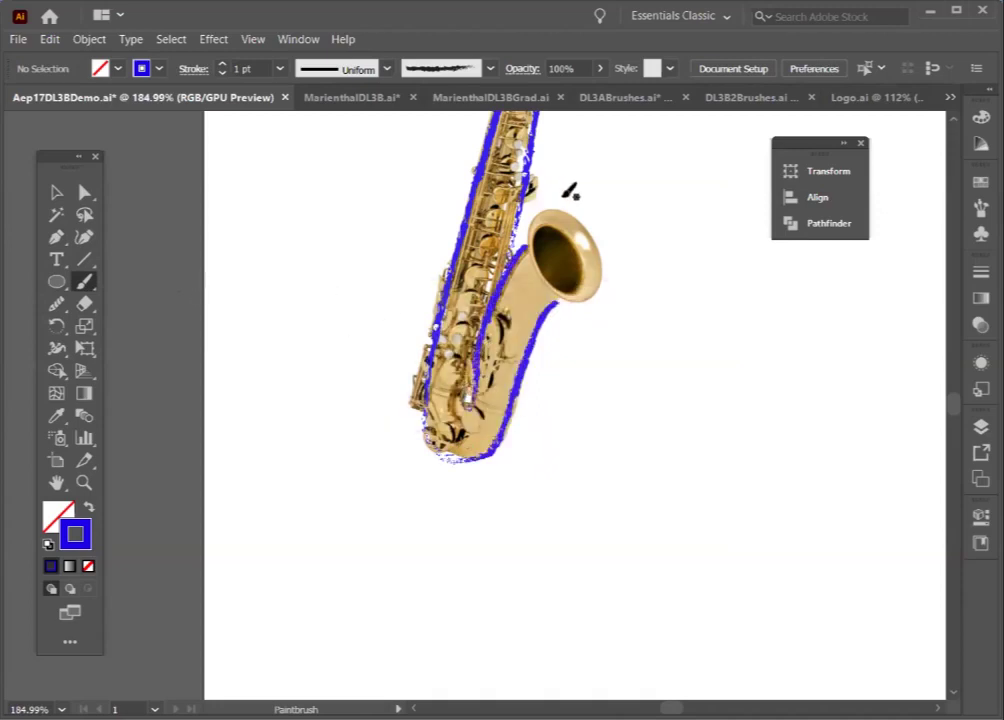
pyautogui.moveTo(580, 210)
pyautogui.mouseDown()
pyautogui.moveTo(605, 251)
pyautogui.moveTo(599, 292)
pyautogui.moveTo(560, 292)
pyautogui.moveTo(546, 270)
pyautogui.moveTo(529, 211)
pyautogui.moveTo(552, 202)
pyautogui.moveTo(520, 215)
pyautogui.mouseUp()
# Step: Smooth the bell rim path with the Smooth tool in outline view
pyautogui.click(56, 192)
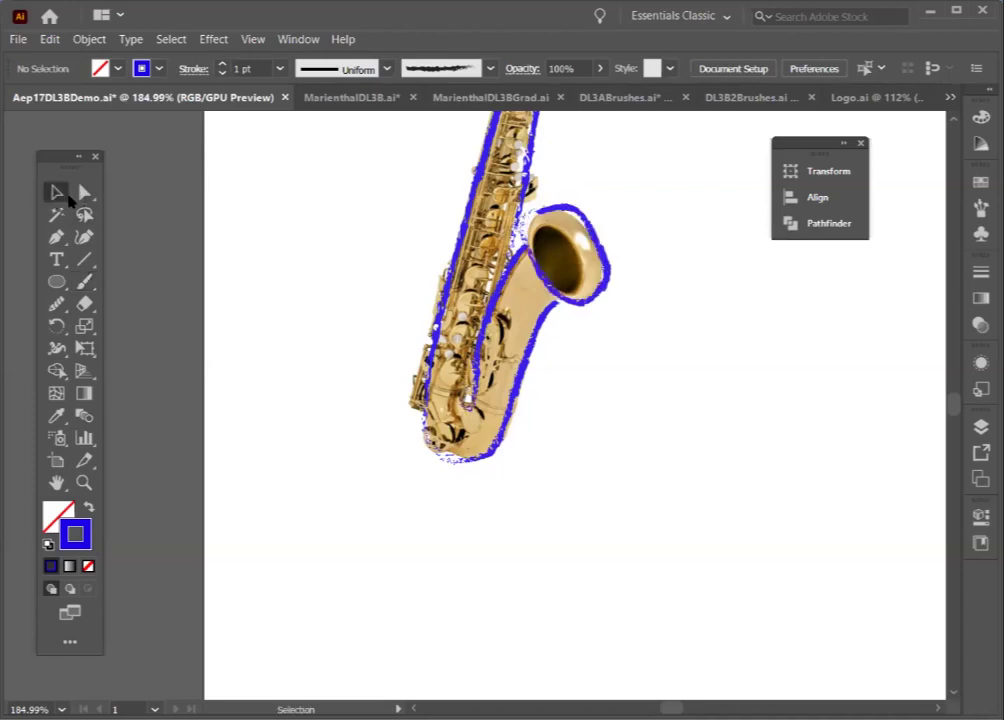
pyautogui.click(583, 213)
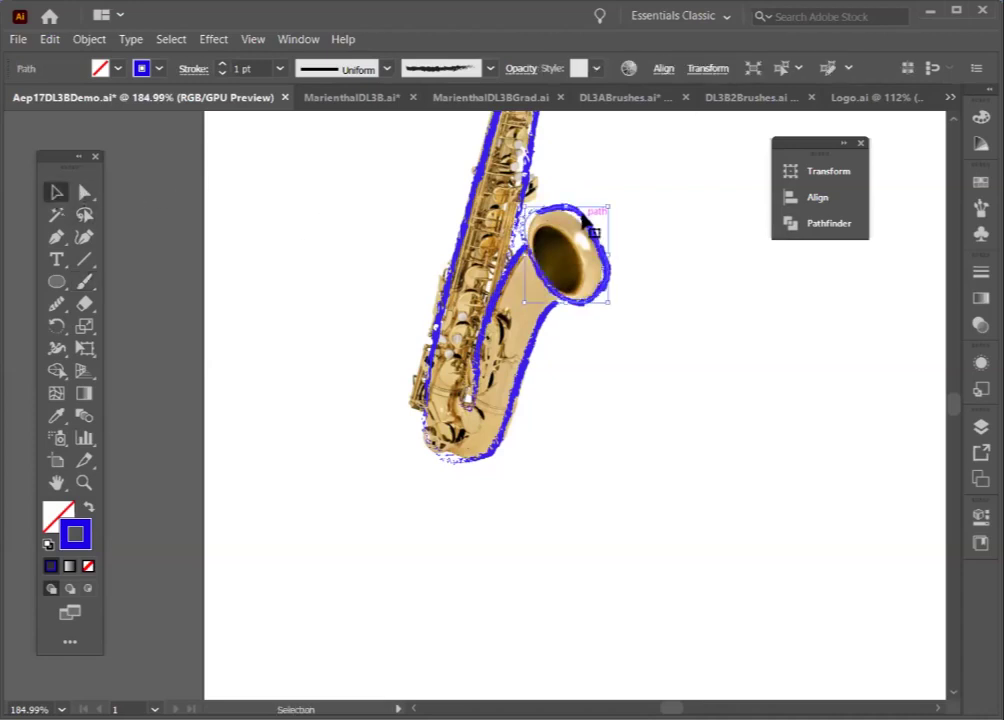
pyautogui.hotkey('ctrl', 'y')
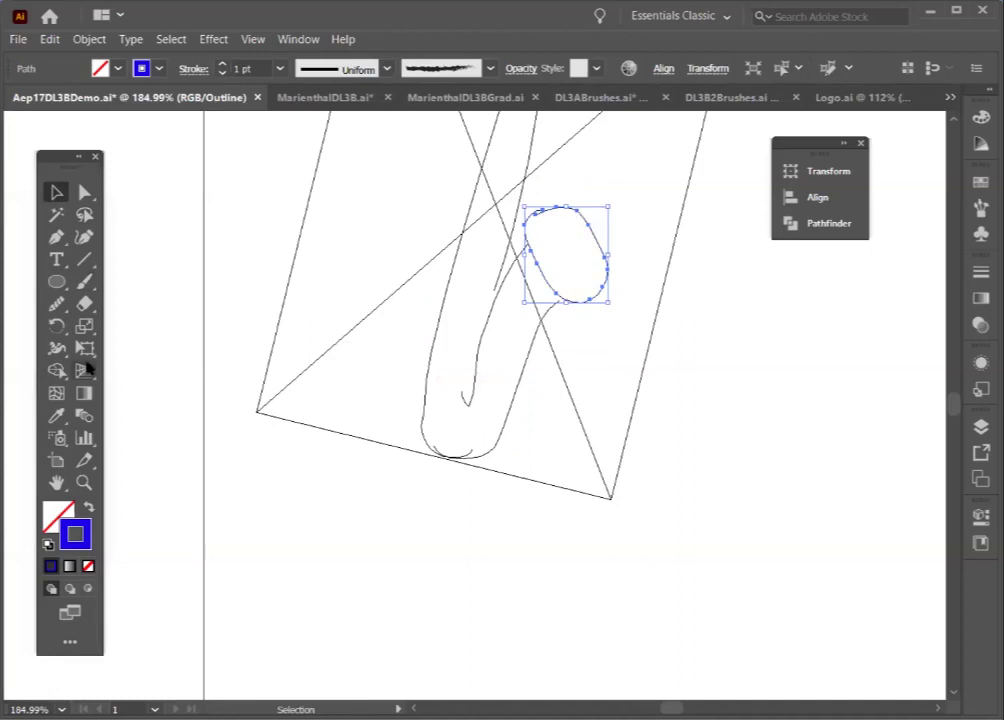
pyautogui.moveTo(70, 156); pyautogui.dragTo(186, 121)
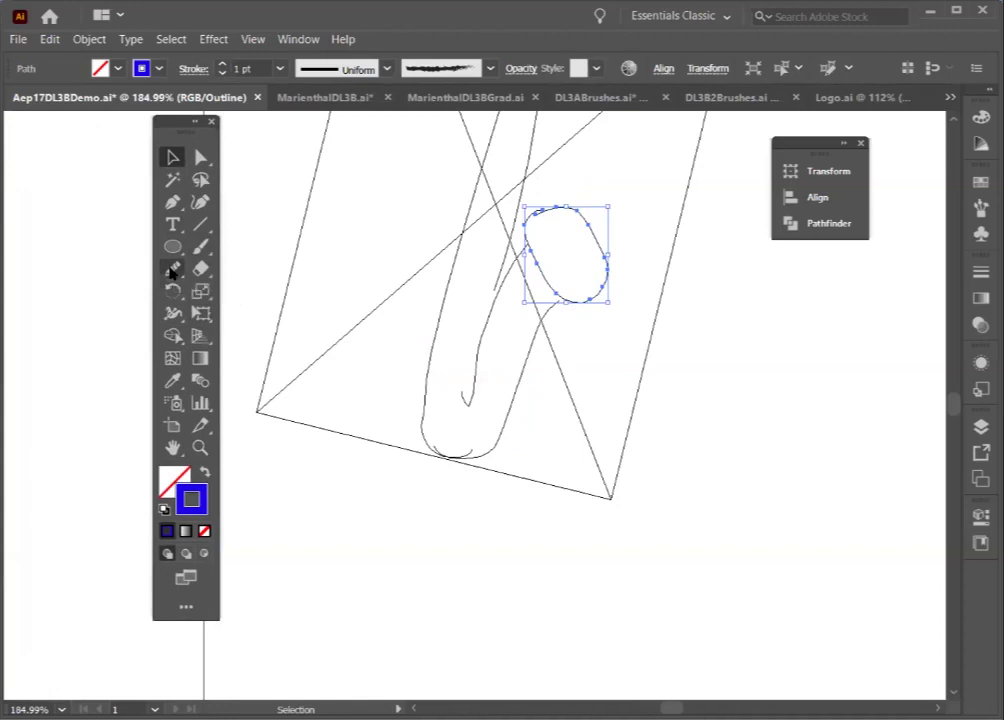
pyautogui.click(171, 271)
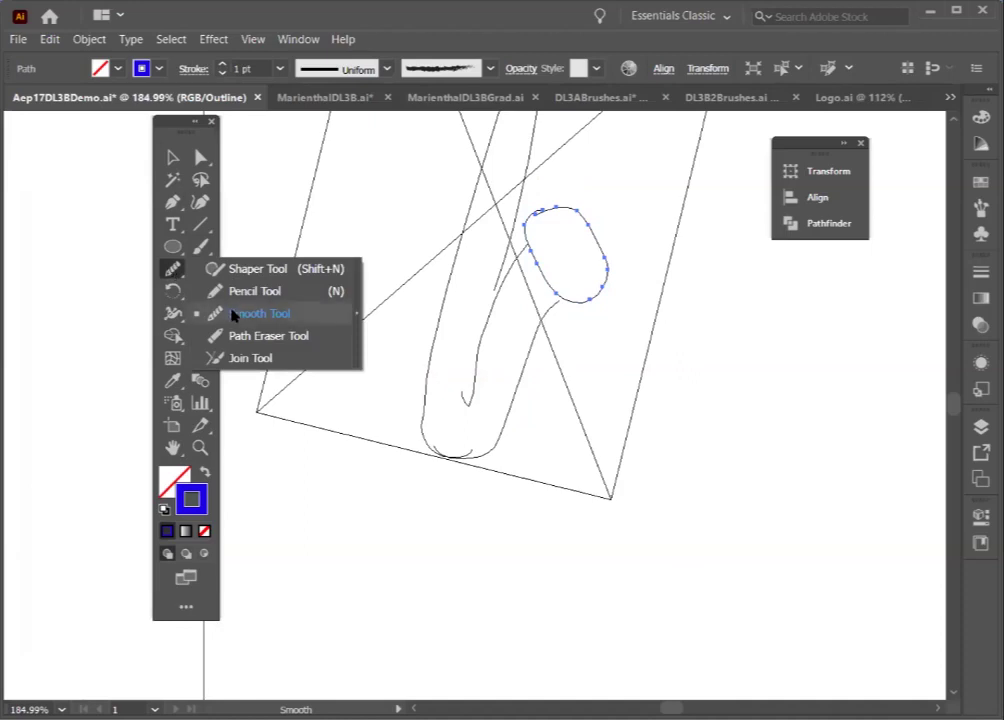
pyautogui.click(232, 313)
pyautogui.moveTo(571, 205)
pyautogui.mouseDown()
pyautogui.moveTo(602, 229)
pyautogui.moveTo(557, 202)
pyautogui.moveTo(583, 208)
pyautogui.moveTo(594, 243)
pyautogui.moveTo(538, 207)
pyautogui.moveTo(524, 253)
pyautogui.moveTo(538, 256)
pyautogui.moveTo(527, 232)
pyautogui.moveTo(538, 273)
pyautogui.mouseUp()
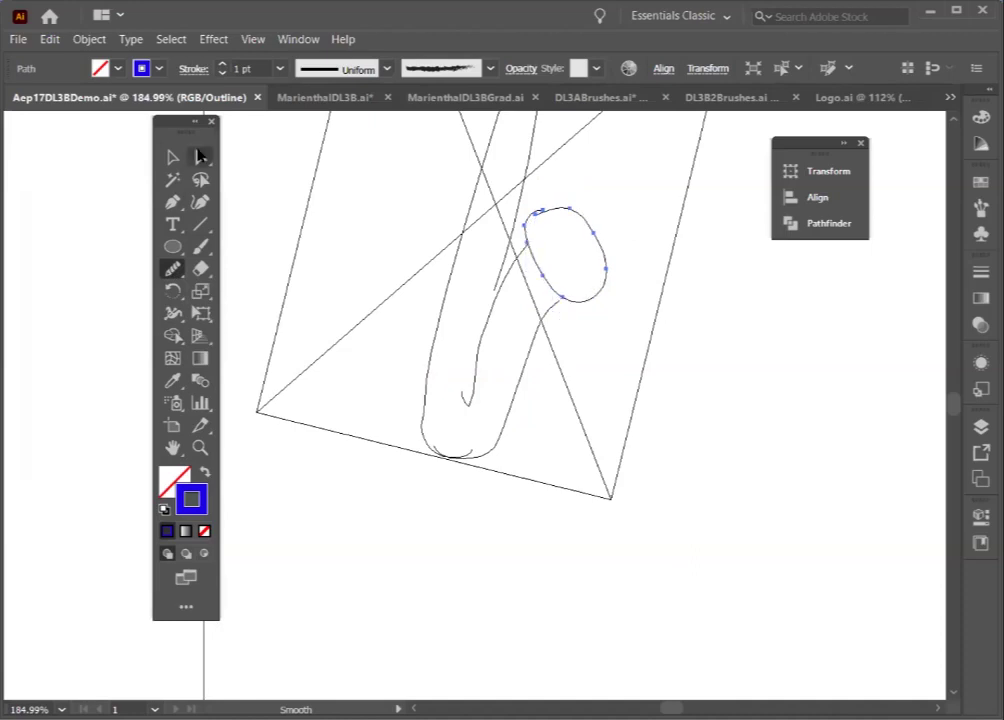
# Step: Join the open end anchor points at the top of the bell rim path
pyautogui.press('a')
pyautogui.moveTo(531, 214)
pyautogui.mouseDown()
pyautogui.moveTo(561, 216)
pyautogui.moveTo(547, 220)
pyautogui.mouseUp()
pyautogui.rightClick(547, 218)
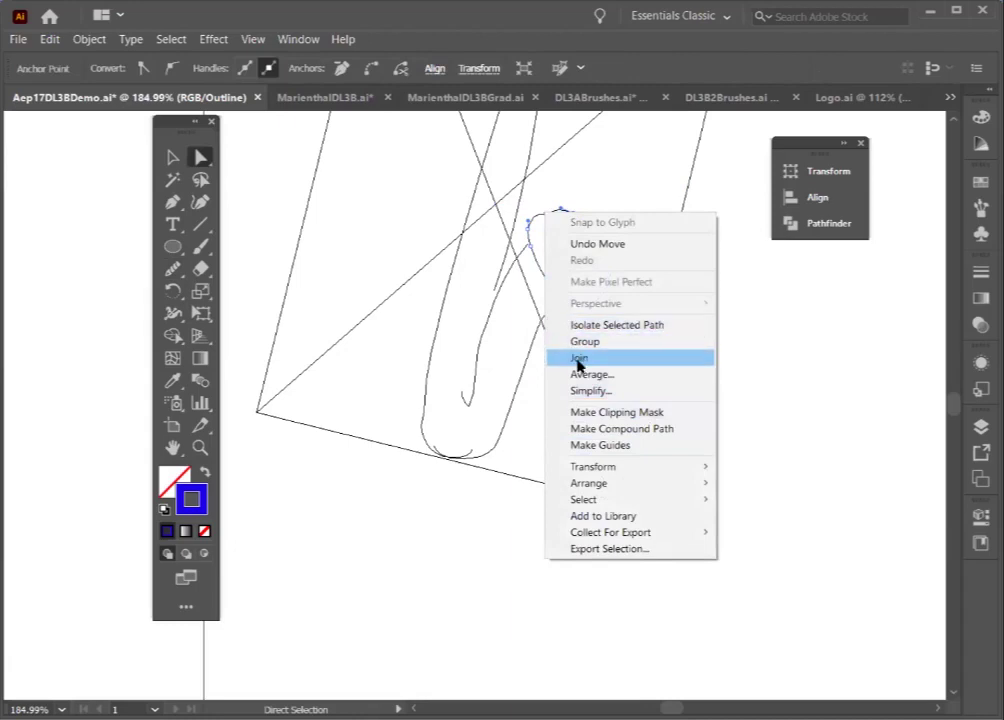
pyautogui.click(576, 358)
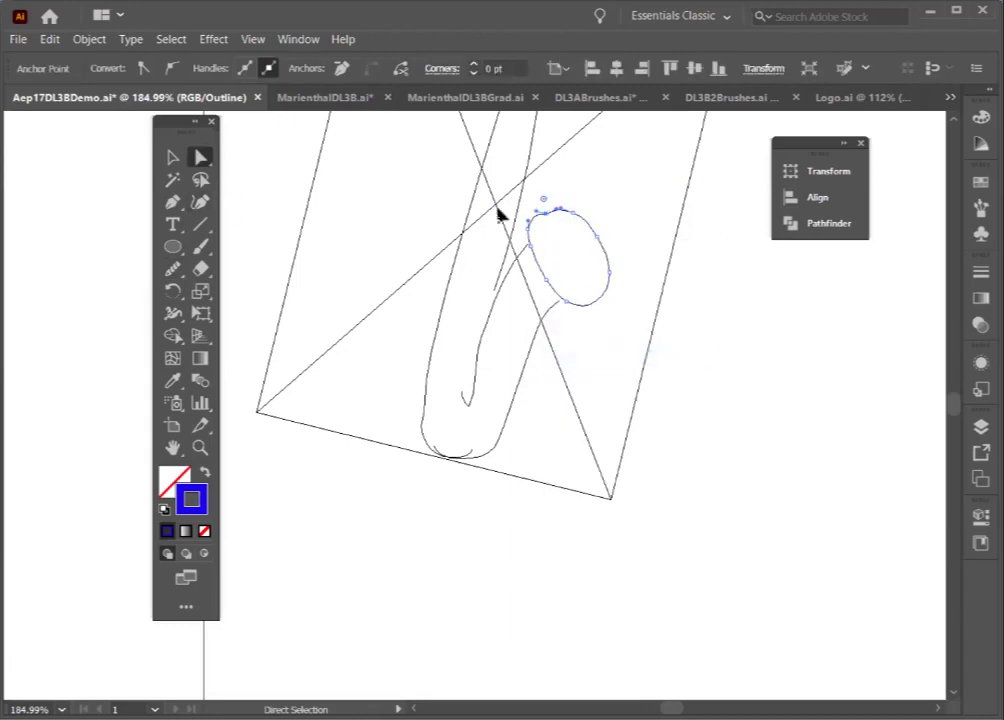
# Step: Smooth the joined section at the top of the bell rim and return to the full-color preview
pyautogui.click(172, 270)
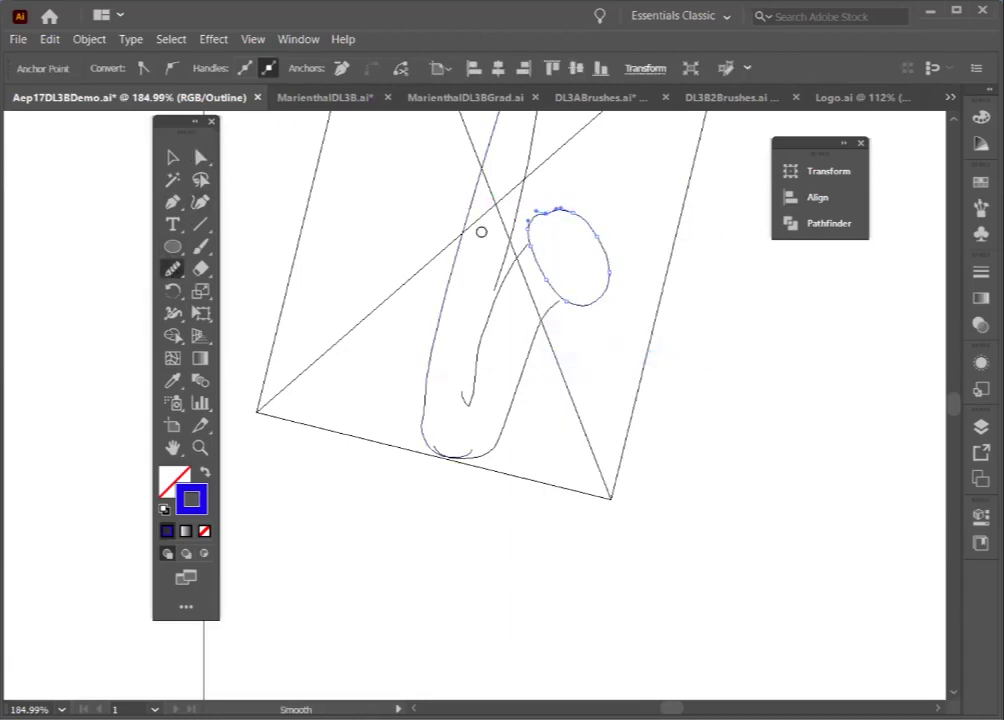
pyautogui.moveTo(557, 211)
pyautogui.mouseDown()
pyautogui.moveTo(533, 253)
pyautogui.moveTo(533, 215)
pyautogui.moveTo(547, 274)
pyautogui.moveTo(522, 218)
pyautogui.moveTo(567, 298)
pyautogui.moveTo(556, 218)
pyautogui.mouseUp()
pyautogui.press('v')
pyautogui.hotkey('ctrl', 'y')
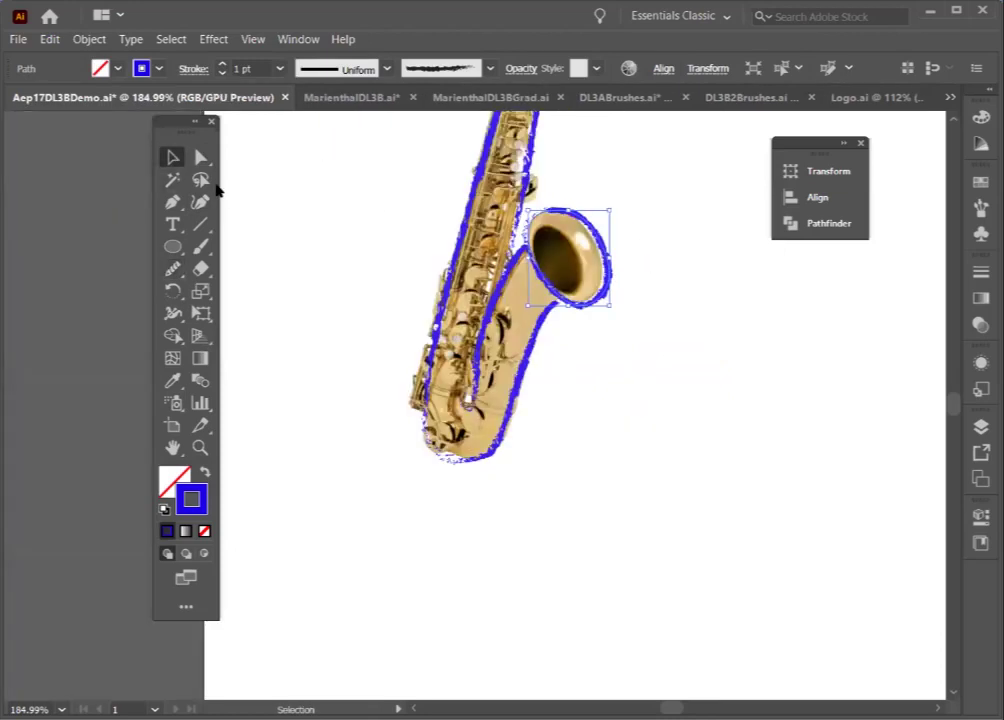
# Step: Draw a small circle for a key on the saxophone's body and make two evenly spaced copies down the tube
pyautogui.scroll(3, 475, 270)
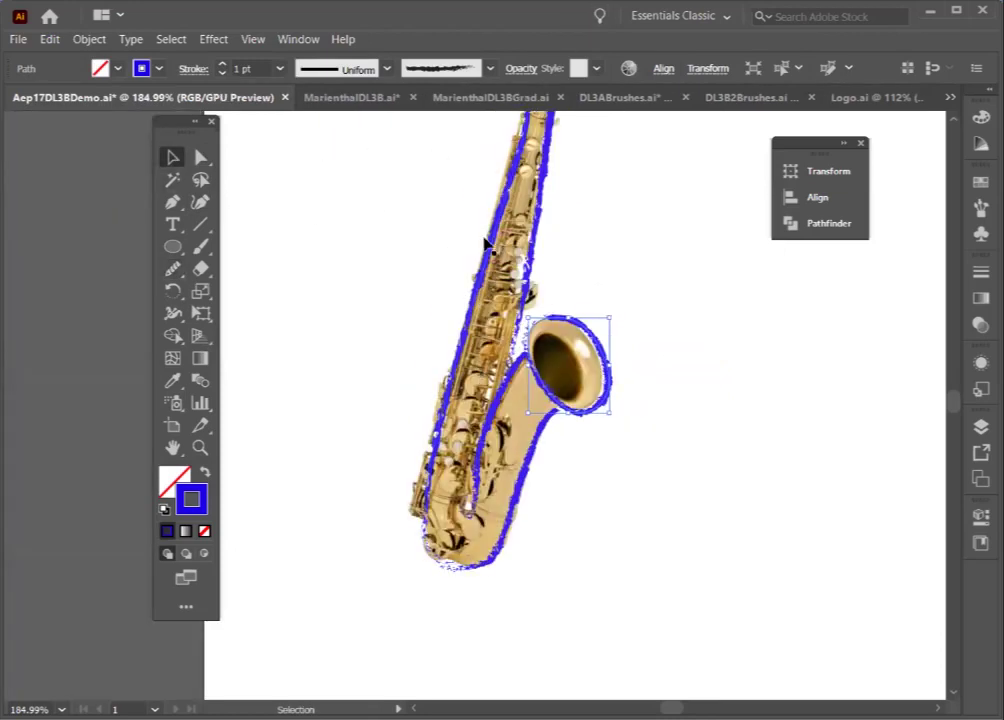
pyautogui.click(201, 268)
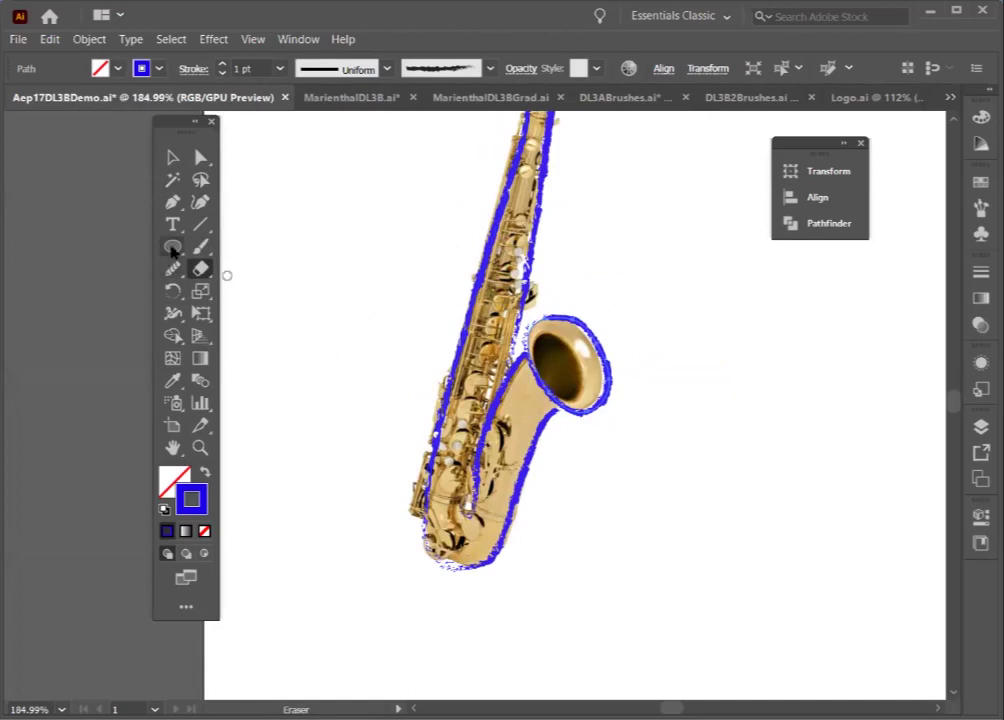
pyautogui.click(172, 246)
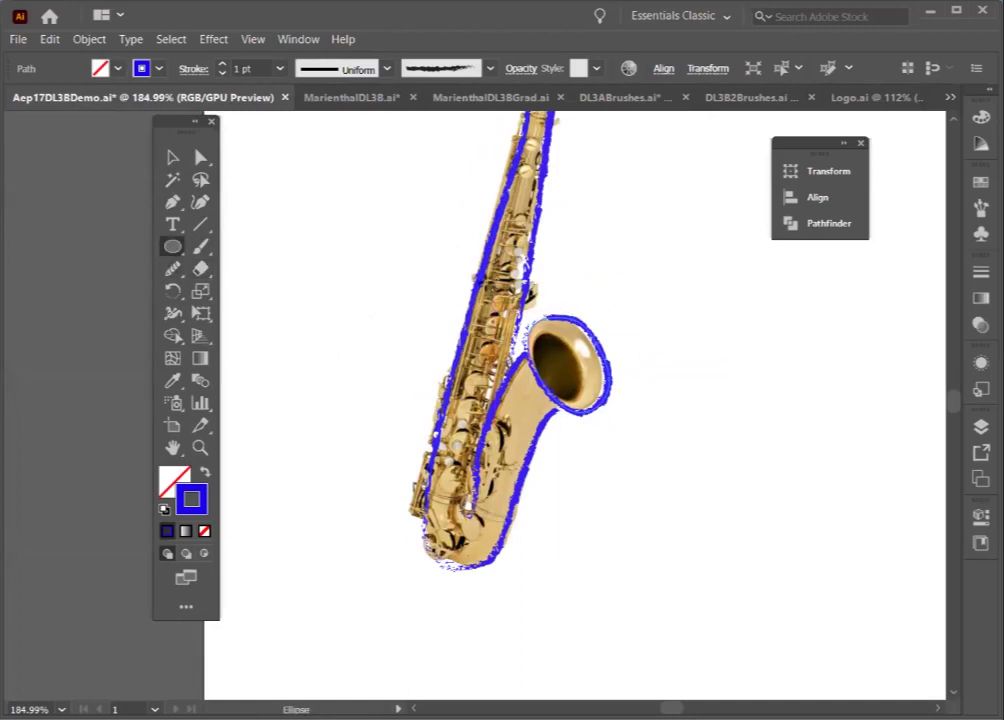
pyautogui.moveTo(489, 286); pyautogui.dragTo(515, 311)
pyautogui.click(168, 158)
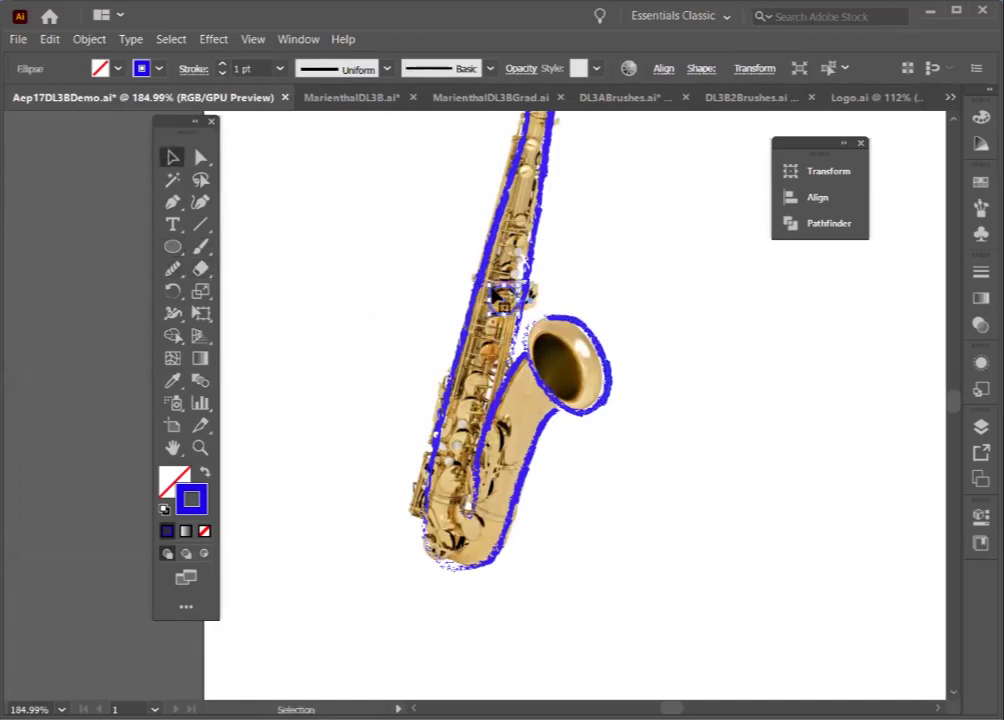
pyautogui.moveTo(505, 292); pyautogui.dragTo(485, 326)
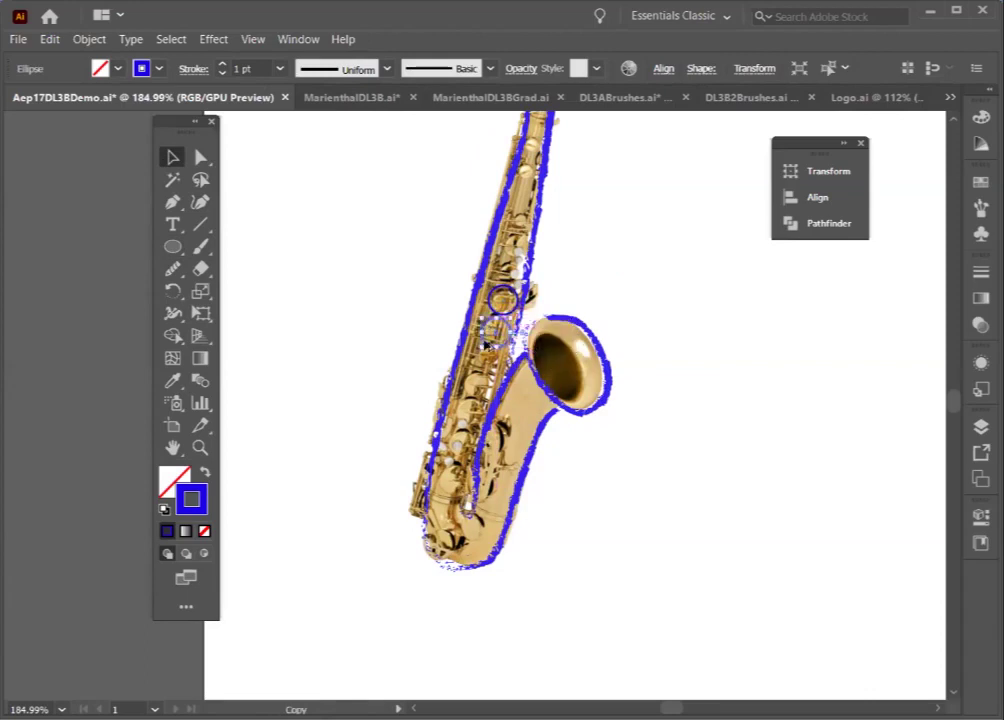
pyautogui.hotkey('ctrl', 'd')
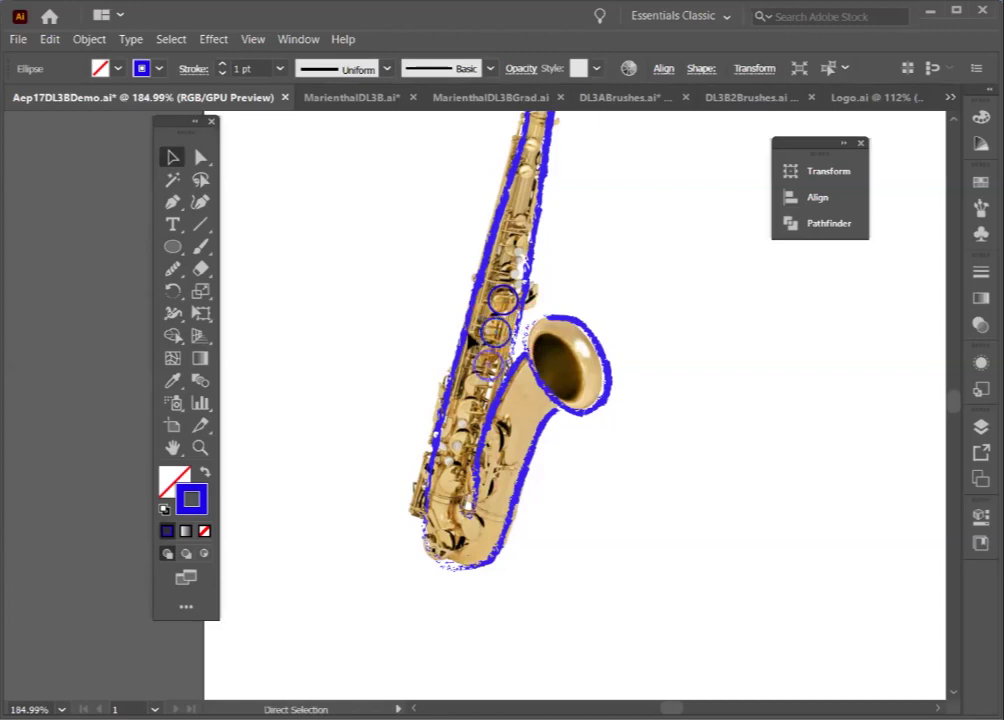
# Step: Lock Layer 2, which holds the saxophone photo, so that only the traced artwork can be selected
pyautogui.click(980, 426)
pyautogui.click(771, 467)
pyautogui.hotkey('ctrl', 'a')
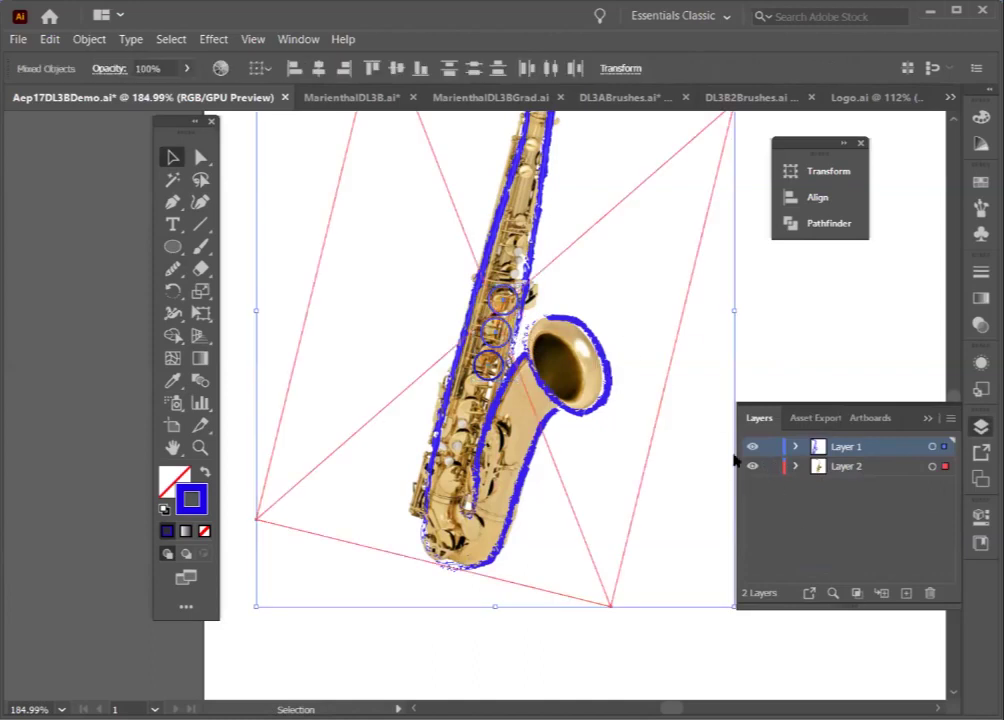
pyautogui.click(771, 467)
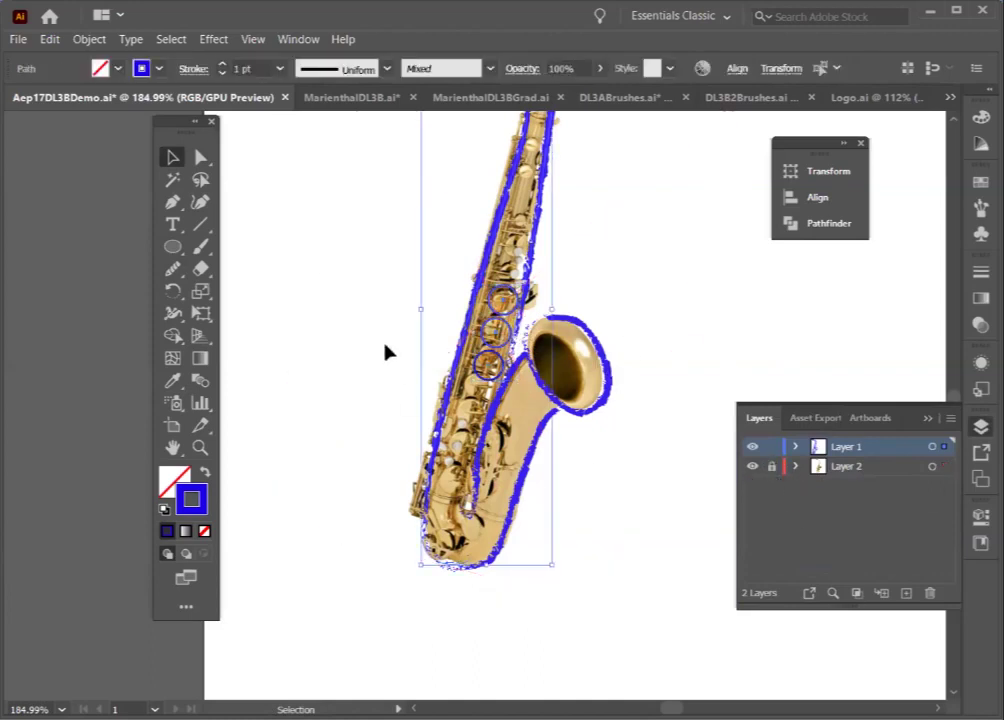
# Step: Select the three key circles and place a copy of the set farther down the saxophone's body
pyautogui.moveTo(369, 268); pyautogui.dragTo(490, 372)
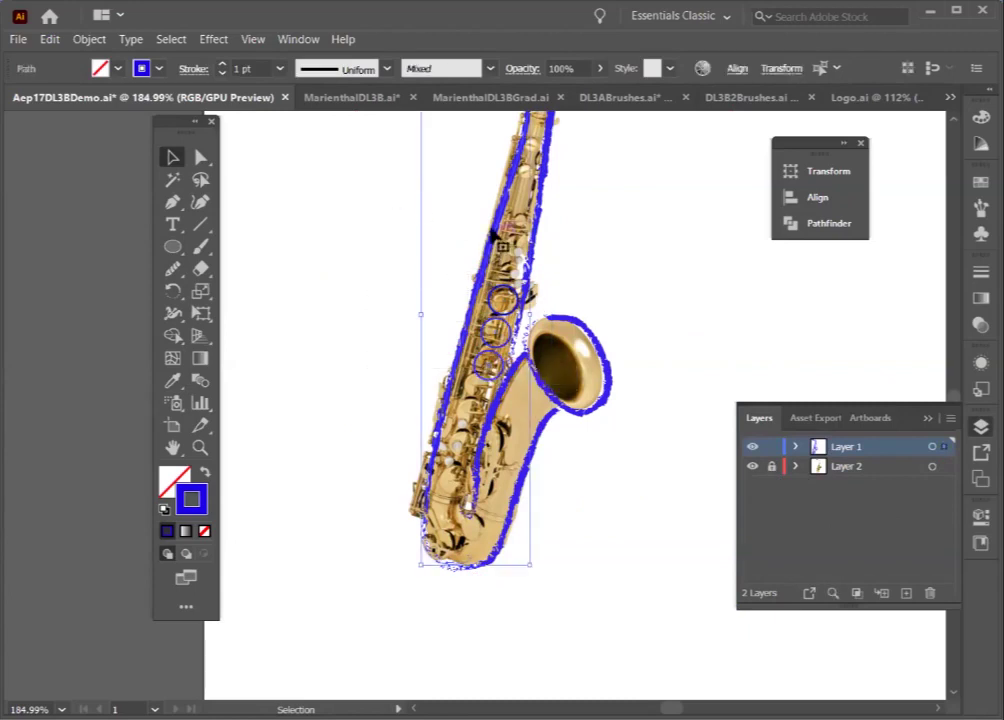
pyautogui.click(488, 297)
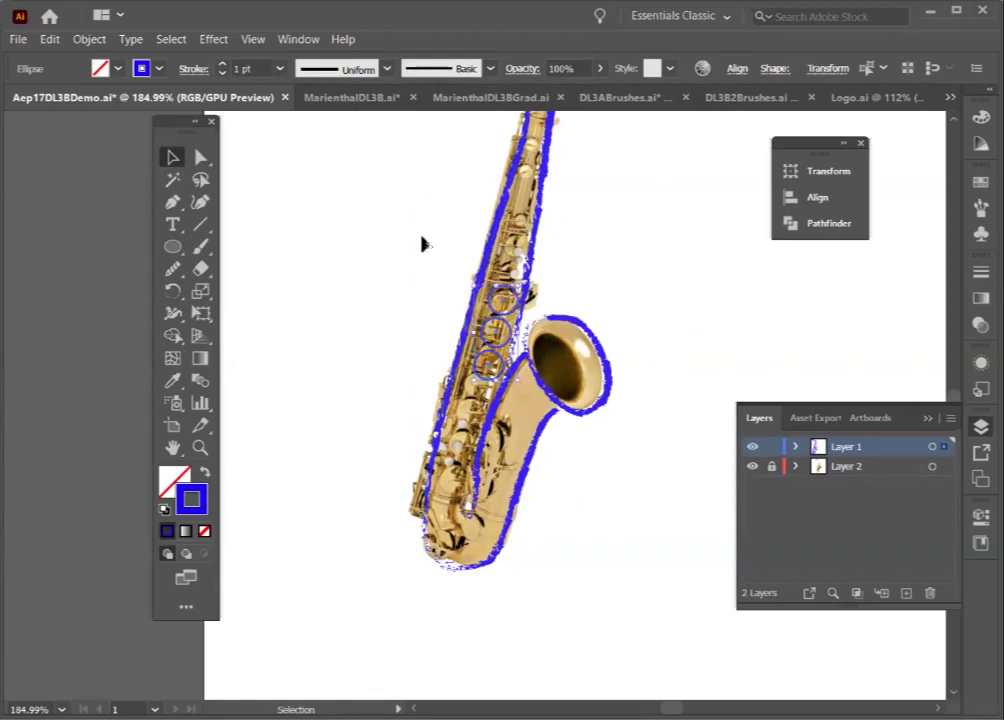
pyautogui.press('ctrl')
pyautogui.hotkey('ctrl', 'd')
pyautogui.hotkey('ctrl', 'd')
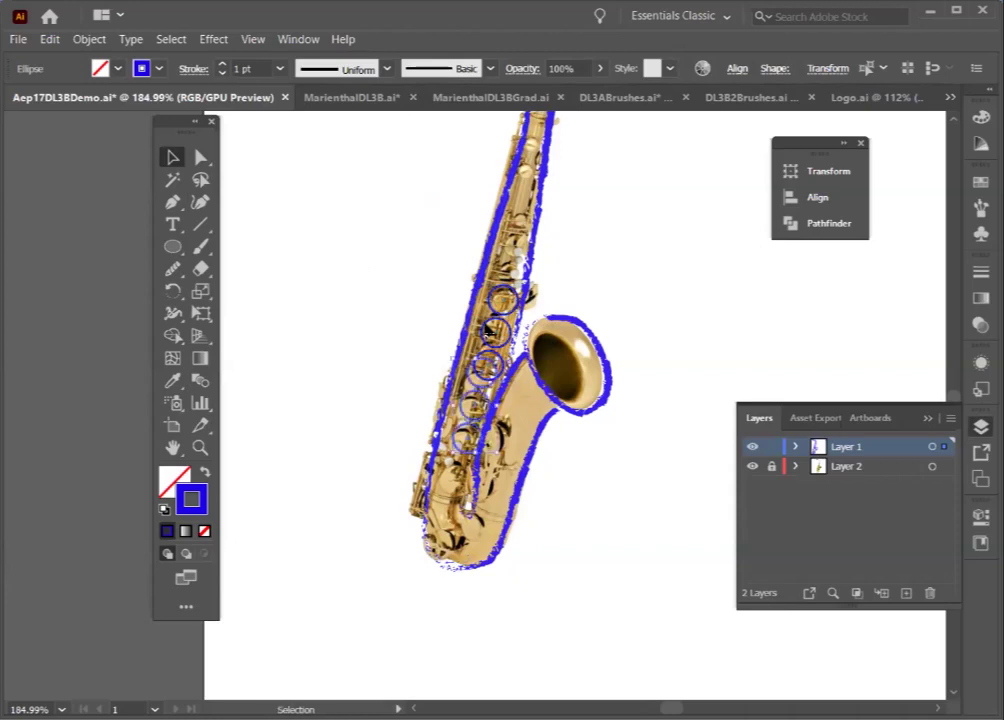
pyautogui.moveTo(465, 437); pyautogui.dragTo(458, 472)
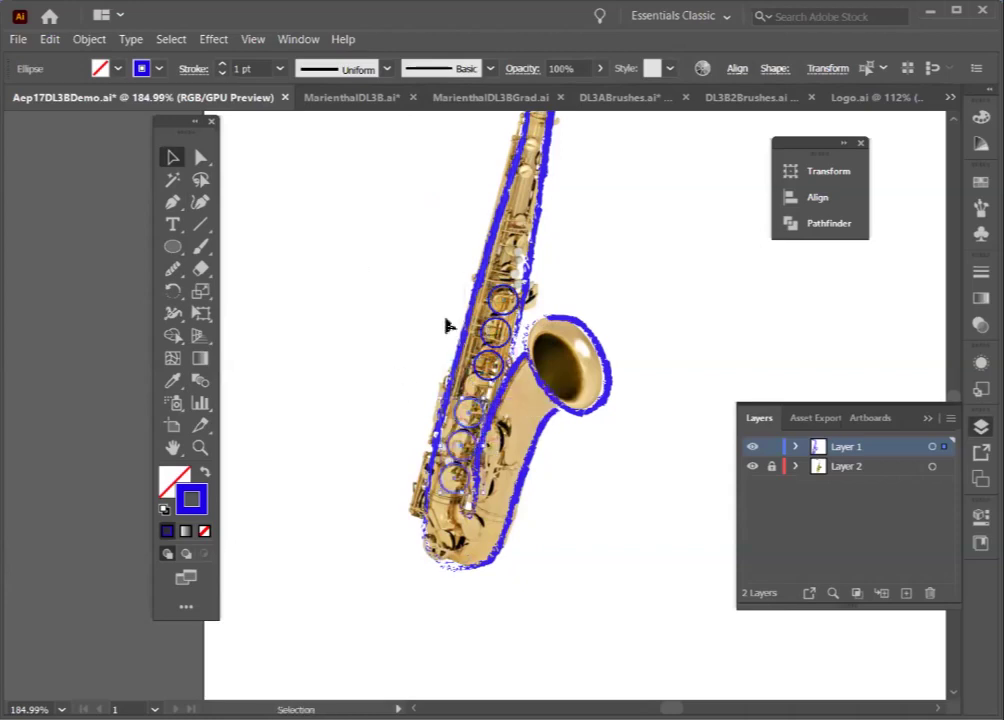
pyautogui.moveTo(486, 364); pyautogui.dragTo(488, 366)
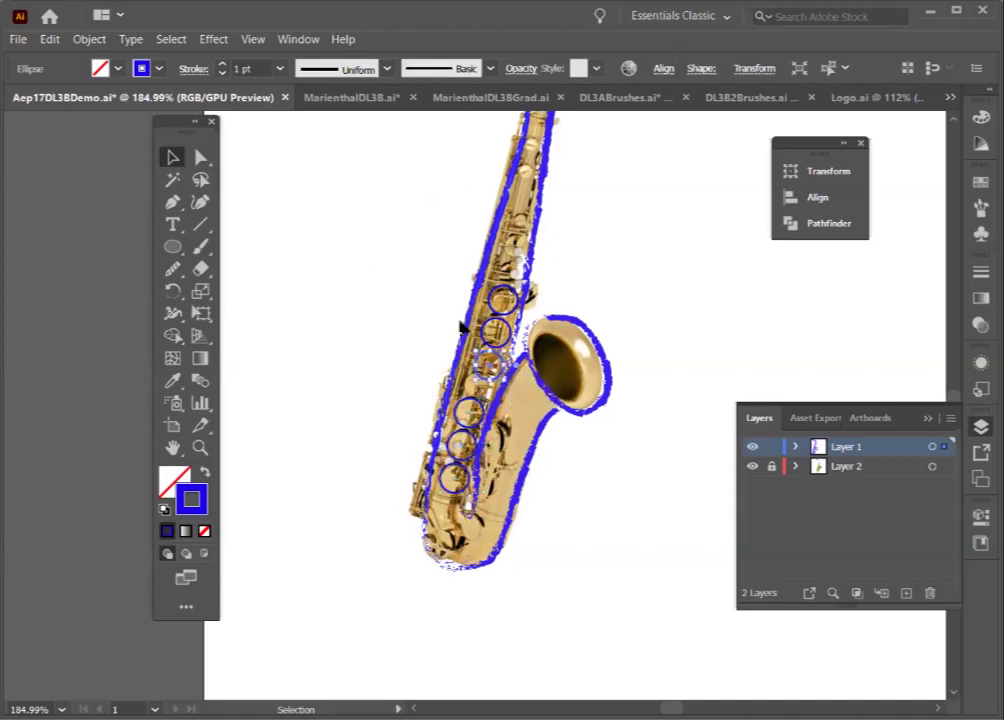
# Step: Draw a test Paintbrush stroke beside the saxophone and delete it
pyautogui.click(363, 270)
pyautogui.hotkey('ctrl', 'a')
pyautogui.press('b')
pyautogui.moveTo(300, 203)
pyautogui.mouseDown()
pyautogui.moveTo(352, 218)
pyautogui.moveTo(351, 403)
pyautogui.mouseUp()
pyautogui.click(170, 160)
pyautogui.click(347, 203)
pyautogui.press('Delete')
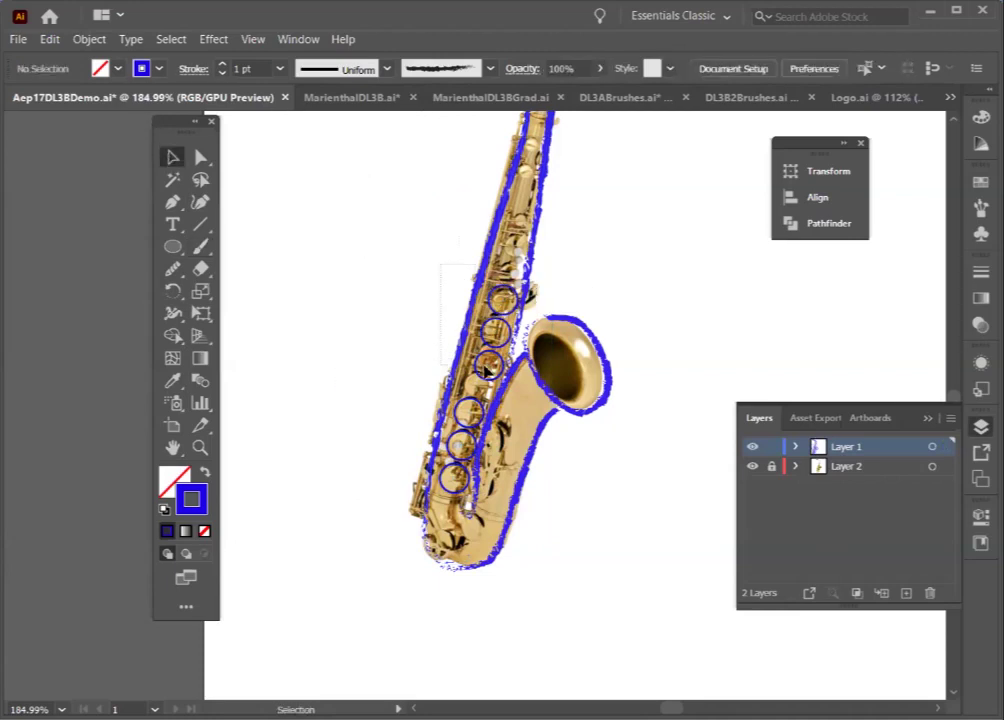
# Step: Apply the rough charcoal-style art brush to the six key circles
pyautogui.hotkey('ctrl', 'a')
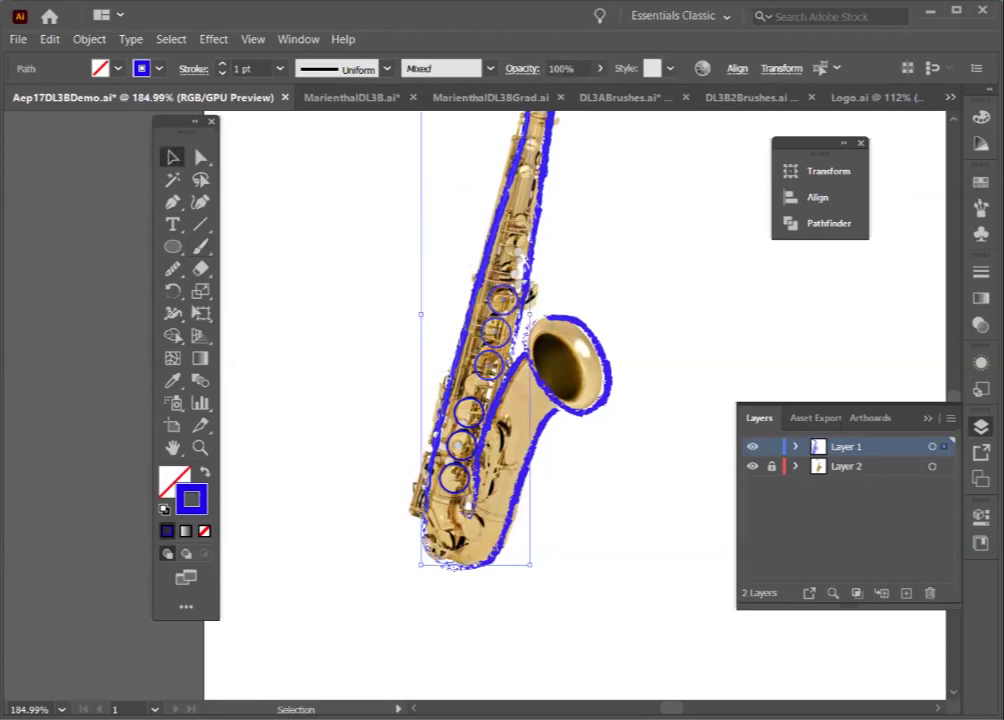
pyautogui.click(981, 207)
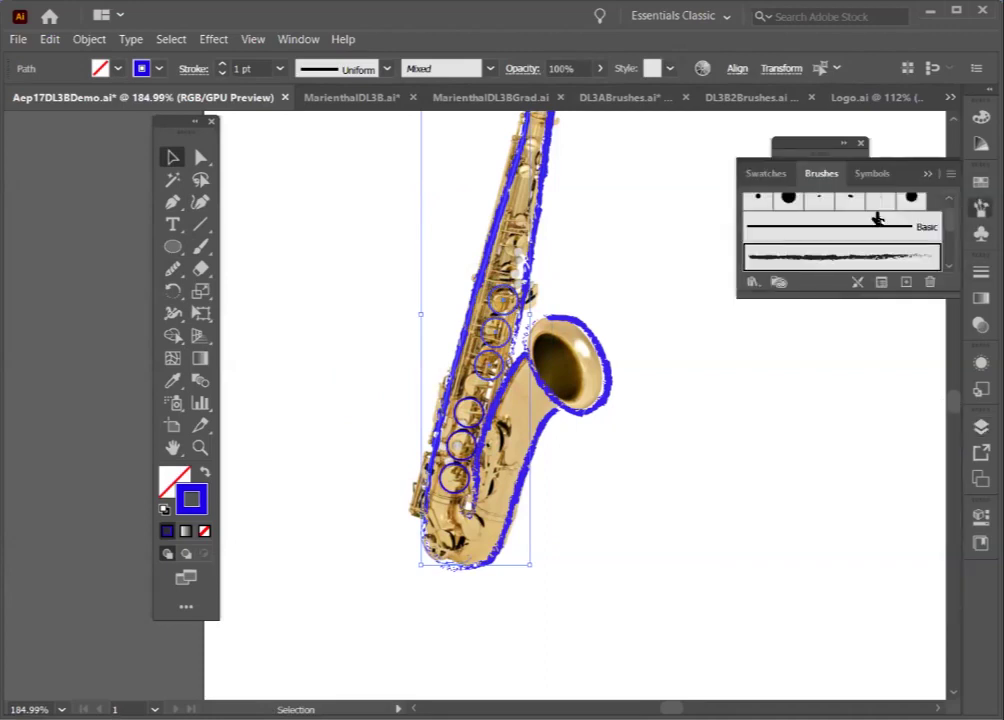
pyautogui.click(834, 257)
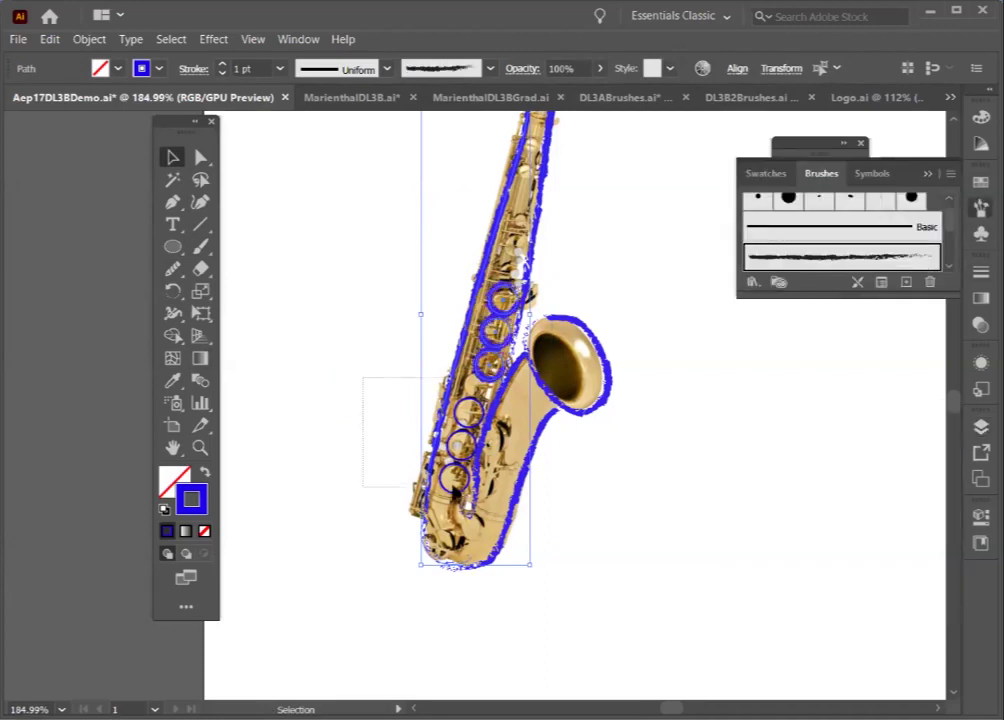
pyautogui.click(650, 350)
pyautogui.hotkey('ctrl', '0')
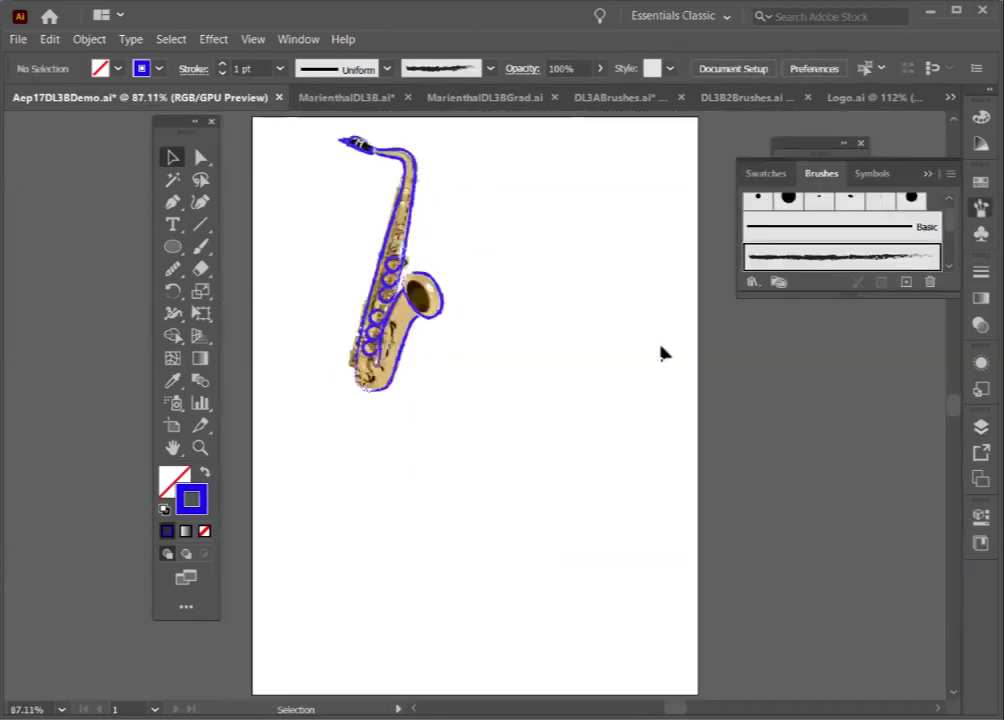
# Step: Reverse the path direction of the inner curve running from the bell down beside the key circles
pyautogui.click(405, 352)
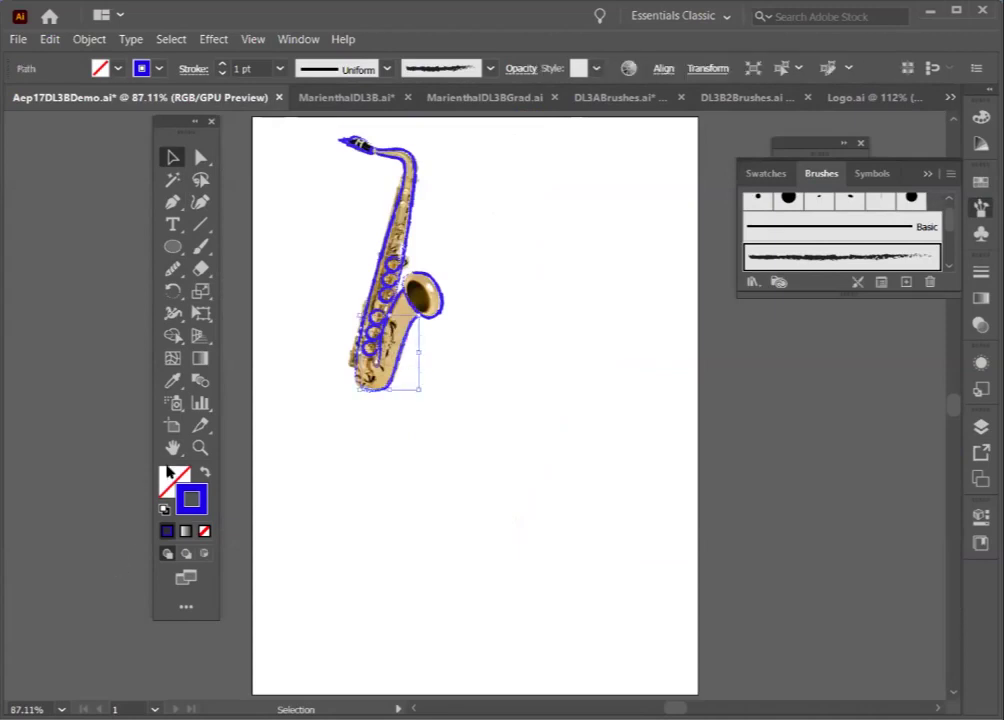
pyautogui.hotkey('ctrl', '+')
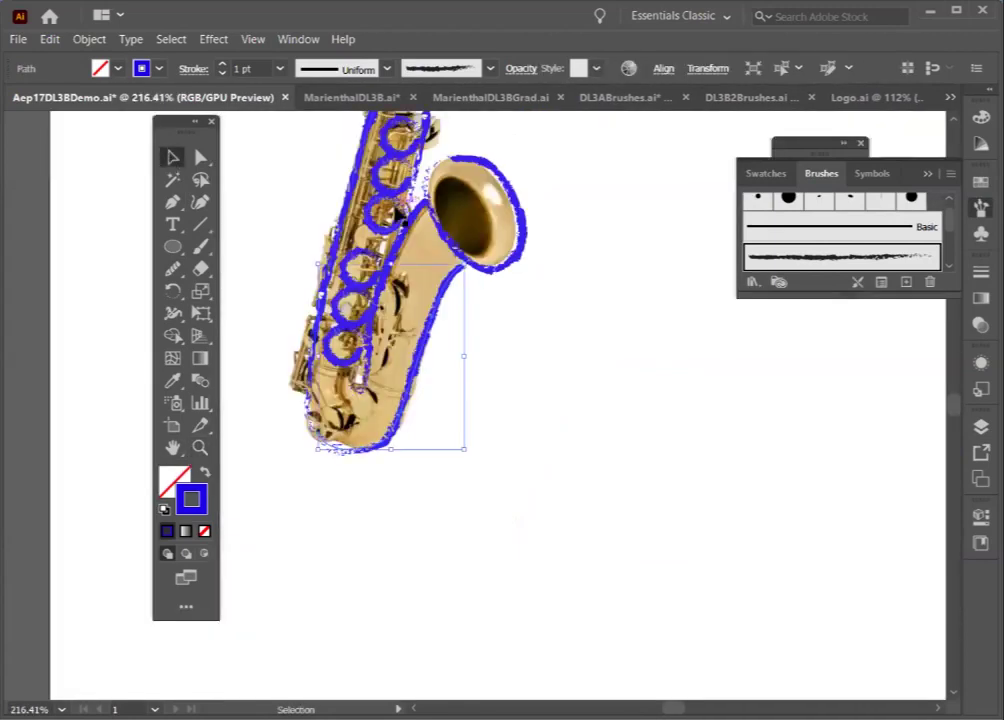
pyautogui.click(416, 234)
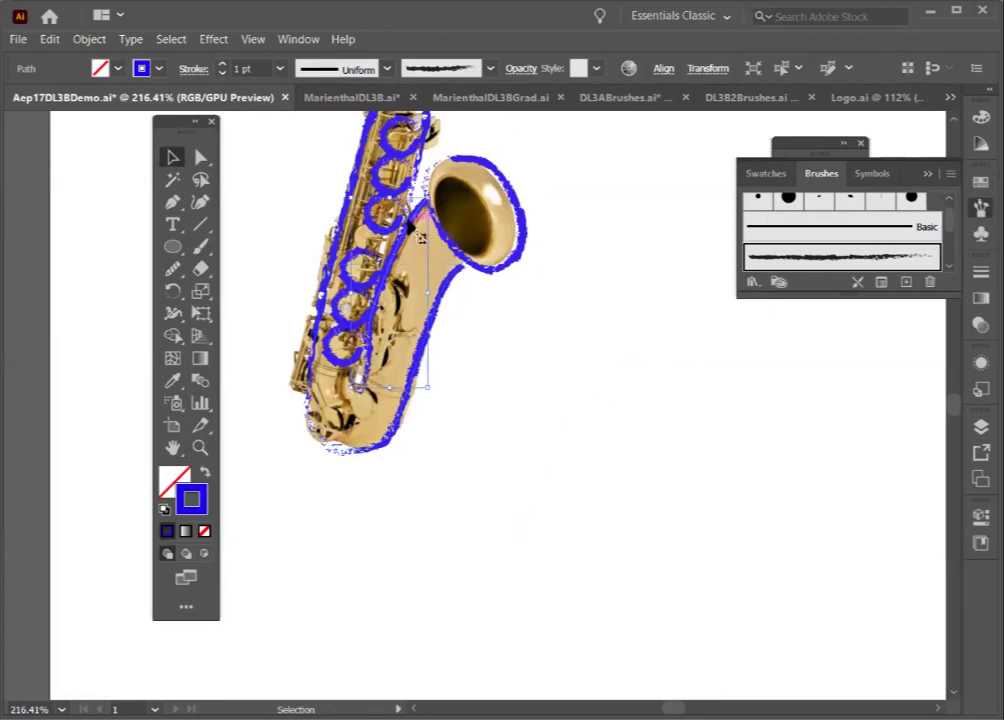
pyautogui.click(95, 41)
pyautogui.moveTo(138, 396)
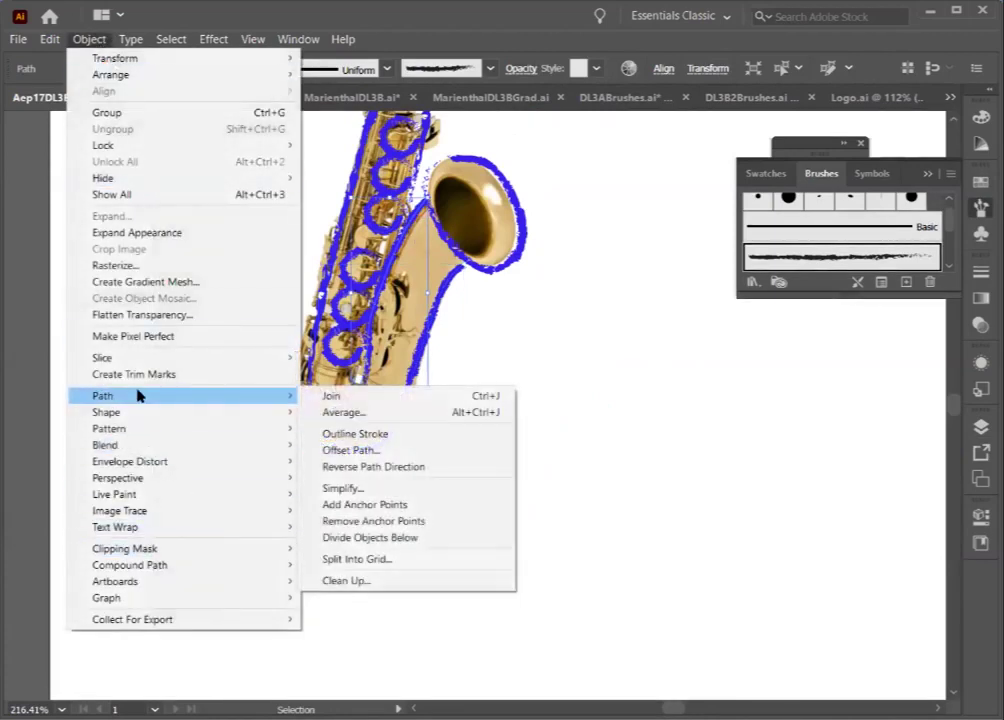
pyautogui.click(385, 467)
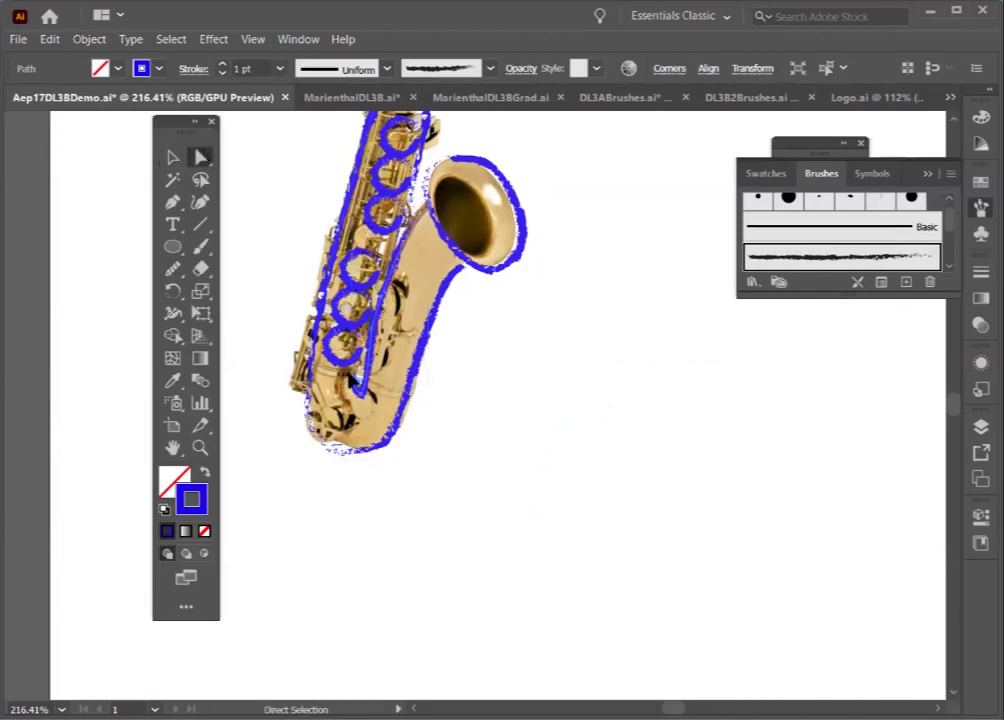
# Step: Reshape the inner curve below the bell by adjusting anchor points at its hooked lower end
pyautogui.click(359, 399)
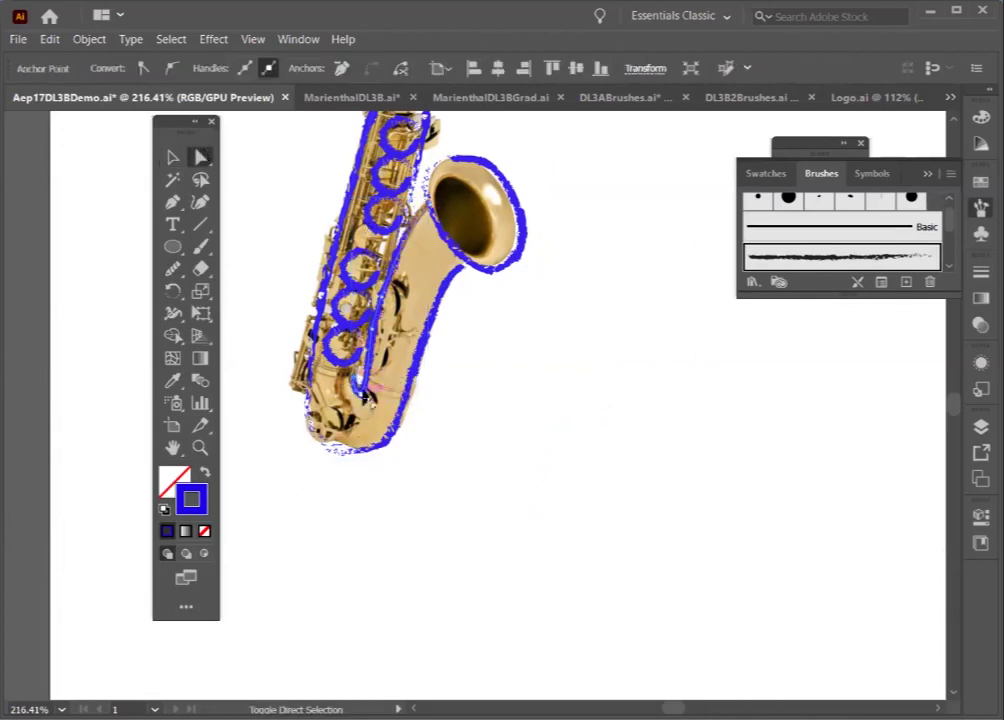
pyautogui.click(362, 398)
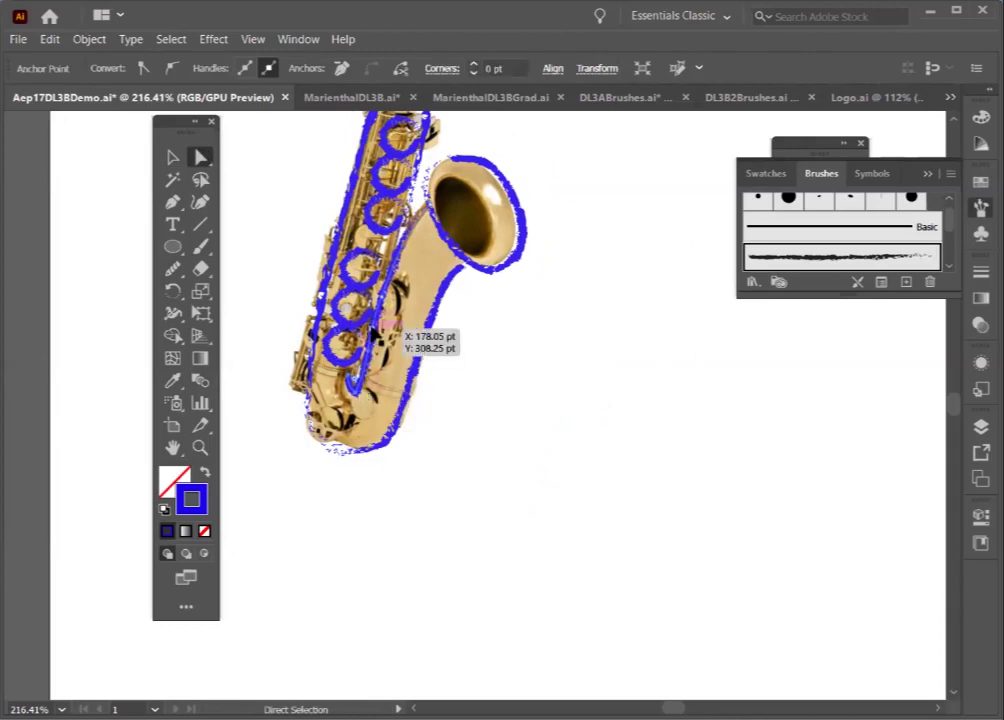
pyautogui.click(381, 305)
pyautogui.click(381, 305)
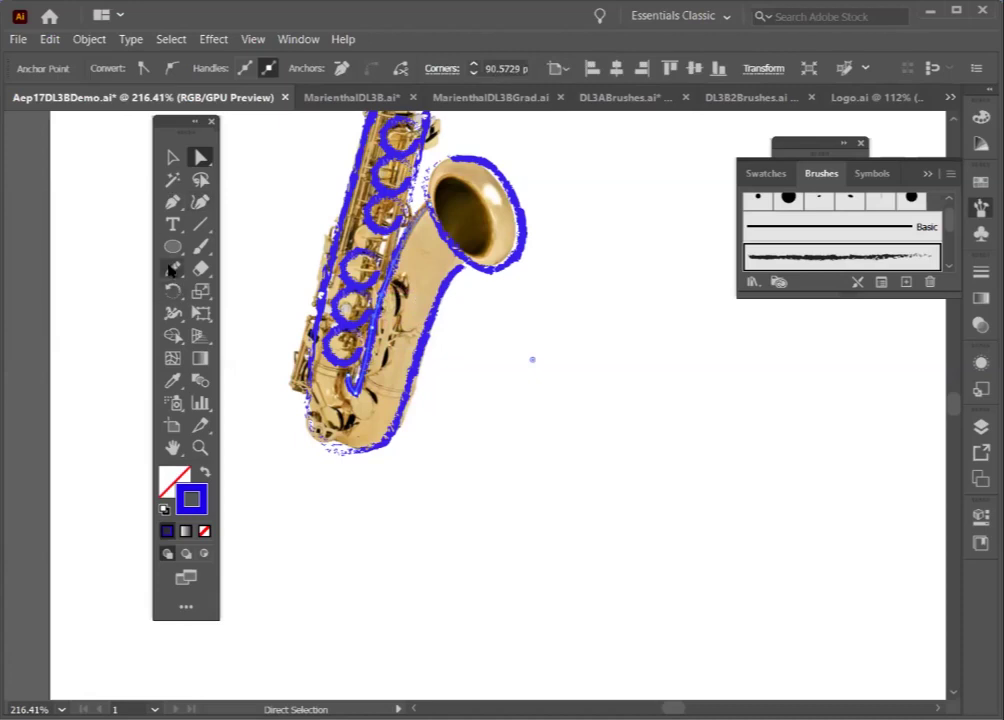
# Step: Smooth the inner curve below the bell with the Smooth tool
pyautogui.click(172, 268)
pyautogui.moveTo(401, 264); pyautogui.dragTo(371, 347)
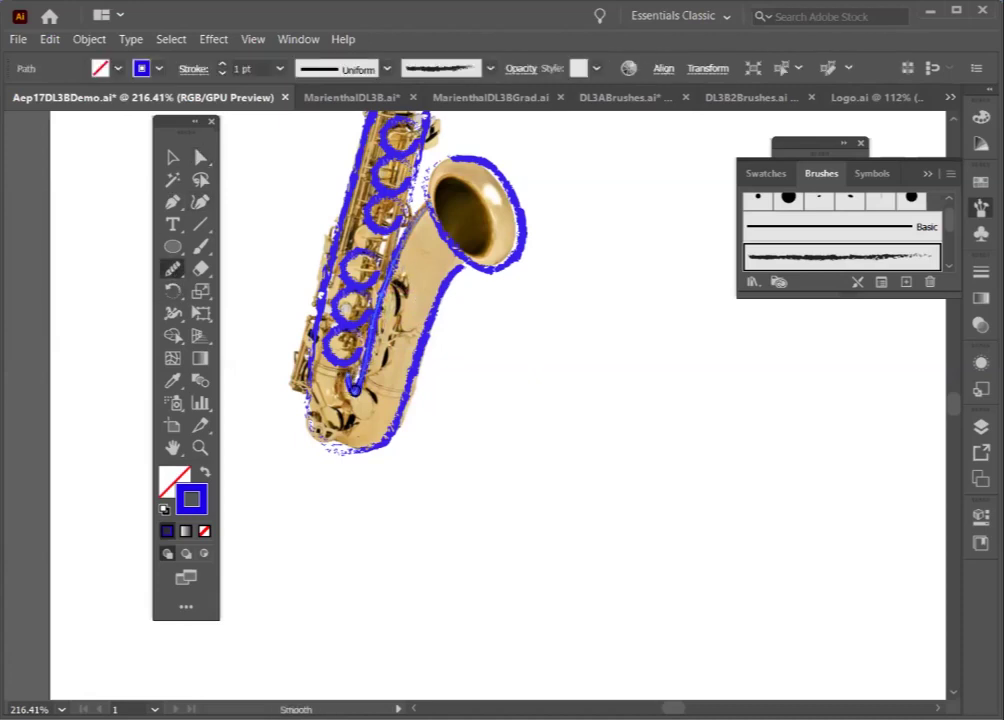
pyautogui.hotkey('ctrl', '0')
pyautogui.press('v')
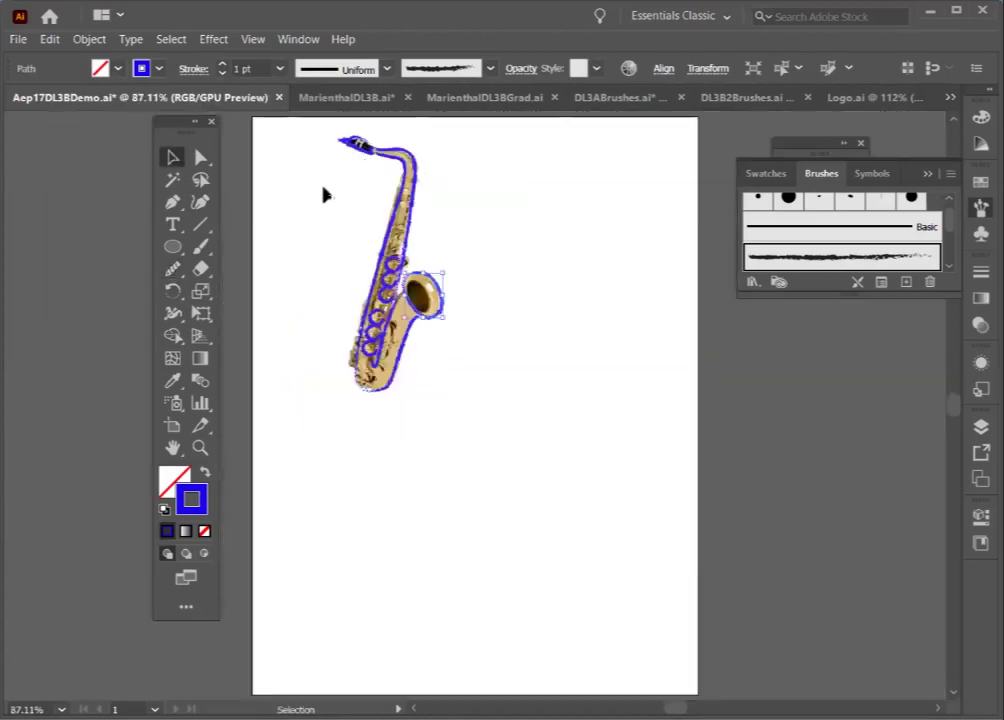
pyautogui.click(313, 205)
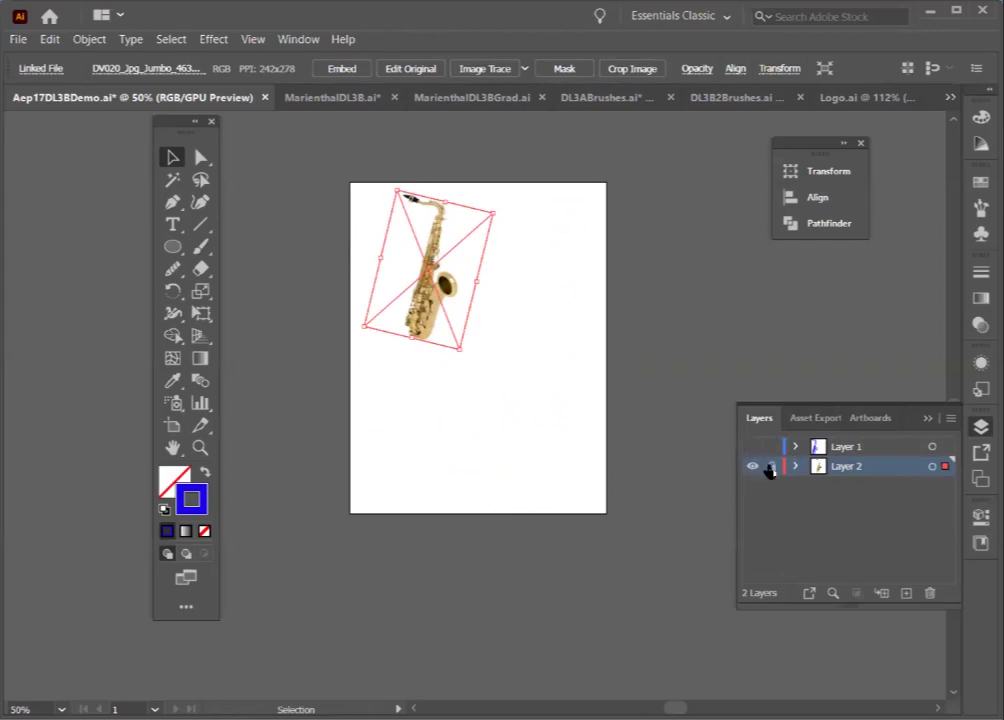
# Step: Lock and hide the photo on Layer 2 and show the tracing on Layer 1
pyautogui.click(771, 466)
pyautogui.click(753, 466)
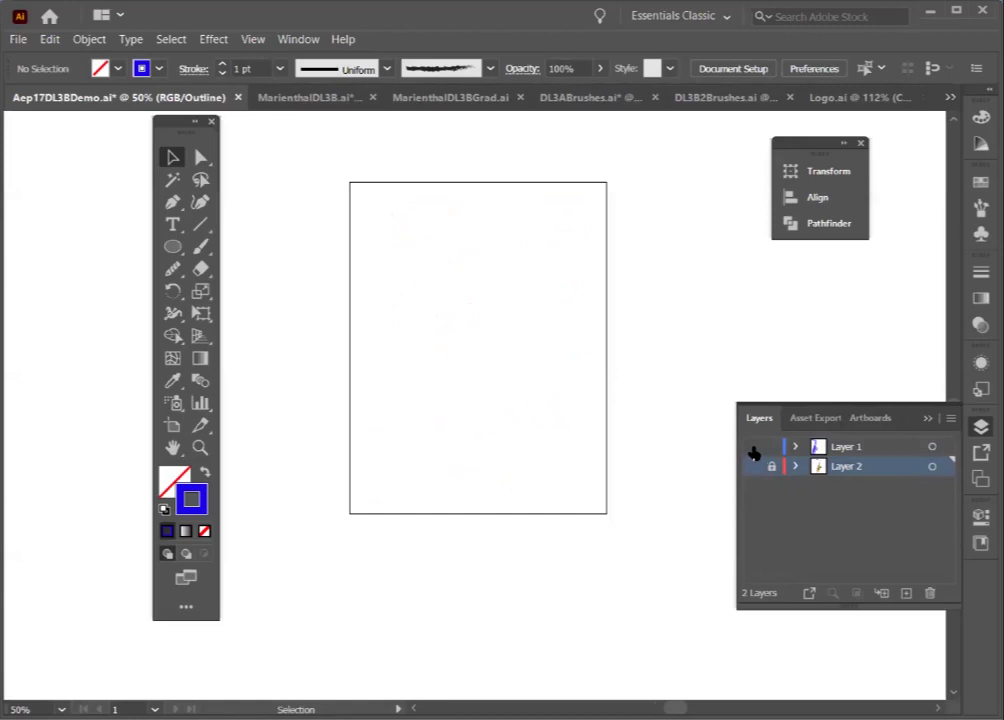
pyautogui.click(753, 447)
# Step: Select the anchor points of the mouthpiece and neck and move them down to shorten the saxophone's upper part
pyautogui.moveTo(341, 181); pyautogui.dragTo(480, 372)
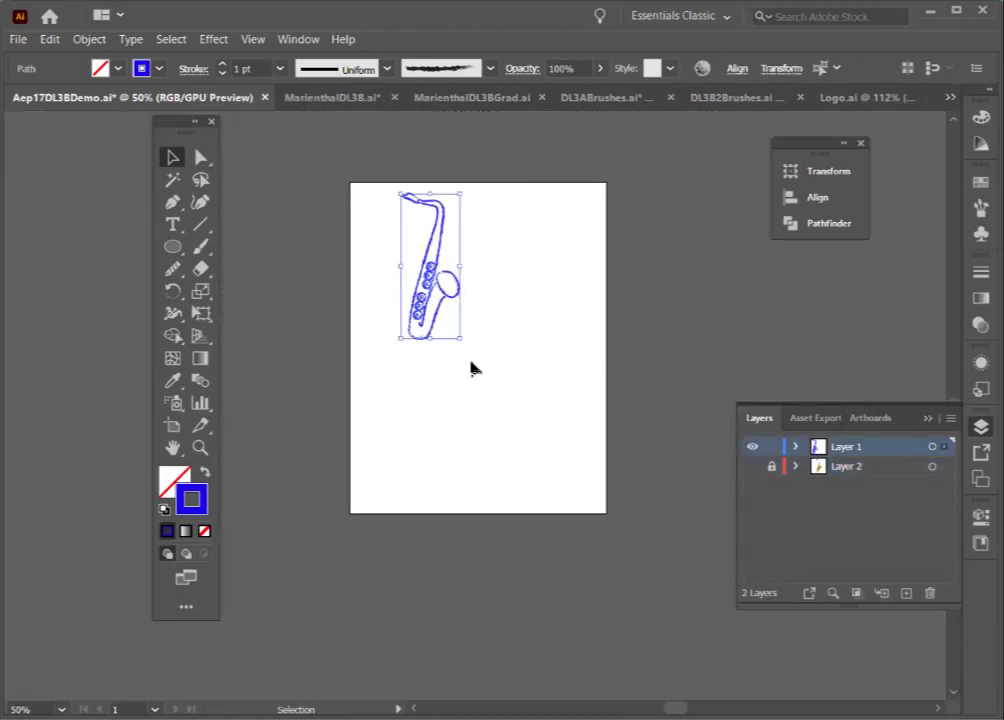
pyautogui.click(200, 447)
pyautogui.moveTo(323, 161); pyautogui.dragTo(570, 430)
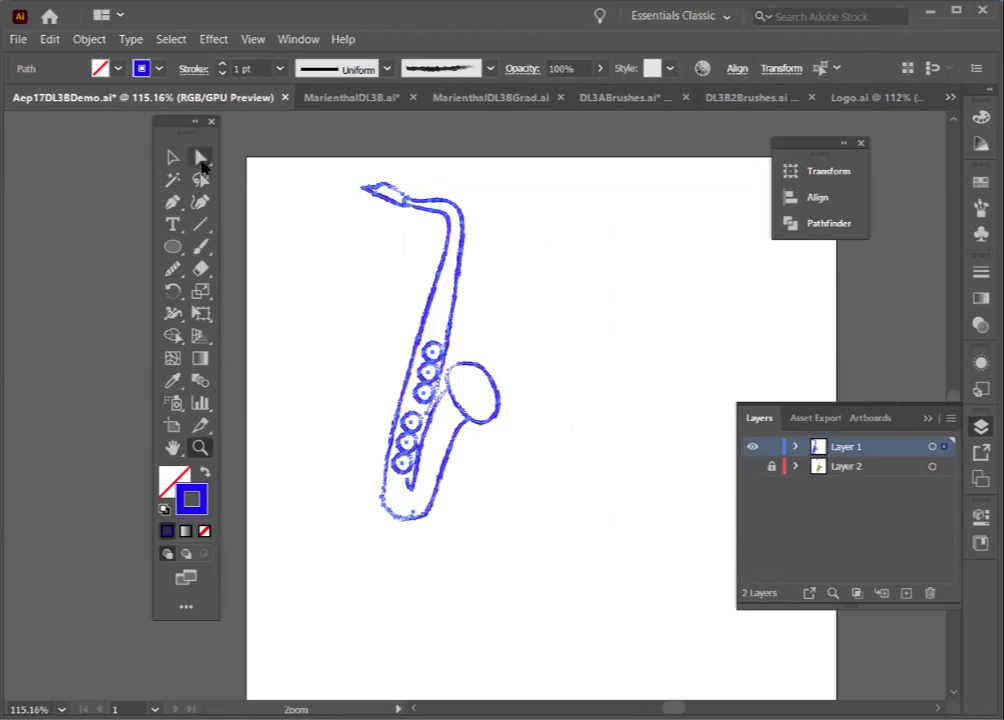
pyautogui.click(200, 157)
pyautogui.moveTo(323, 172); pyautogui.dragTo(516, 288)
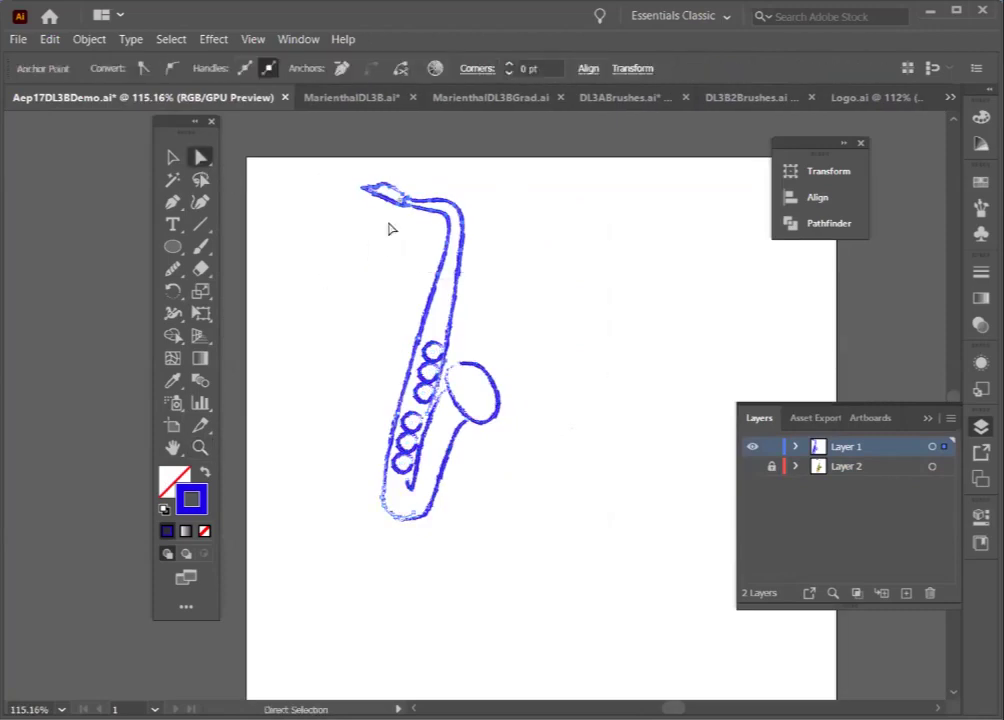
pyautogui.moveTo(280, 160); pyautogui.dragTo(410, 328)
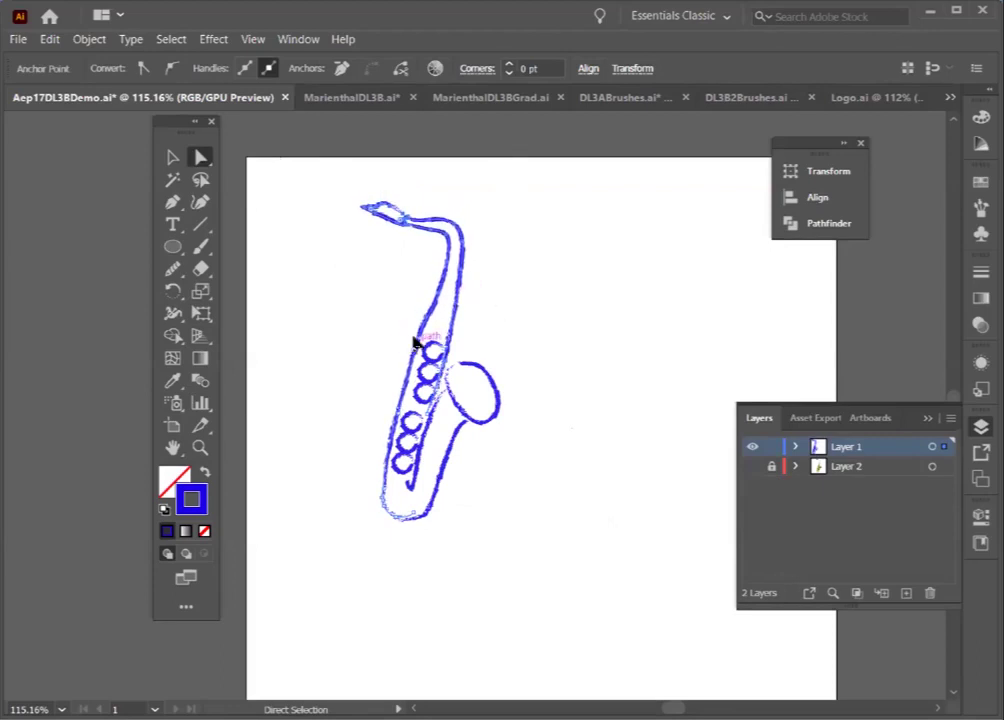
# Step: Reposition an anchor point on the left edge of the upper tube and turn off Snap to Glyph
pyautogui.click(414, 291)
pyautogui.moveTo(444, 269)
pyautogui.mouseDown()
pyautogui.moveTo(432, 294)
pyautogui.moveTo(443, 275)
pyautogui.mouseUp()
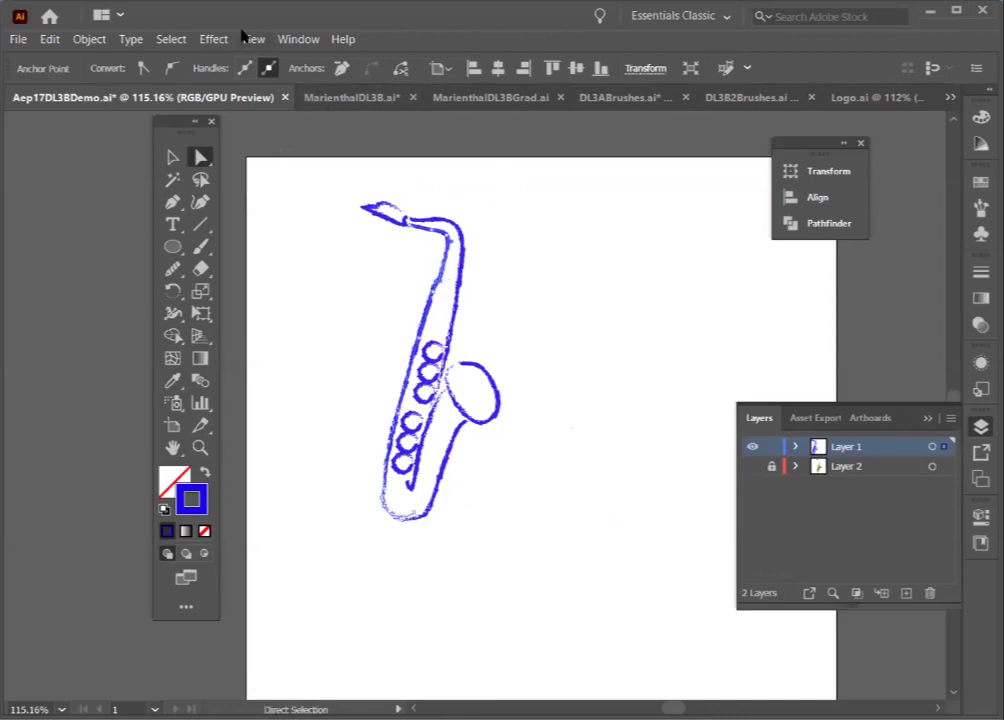
pyautogui.click(253, 39)
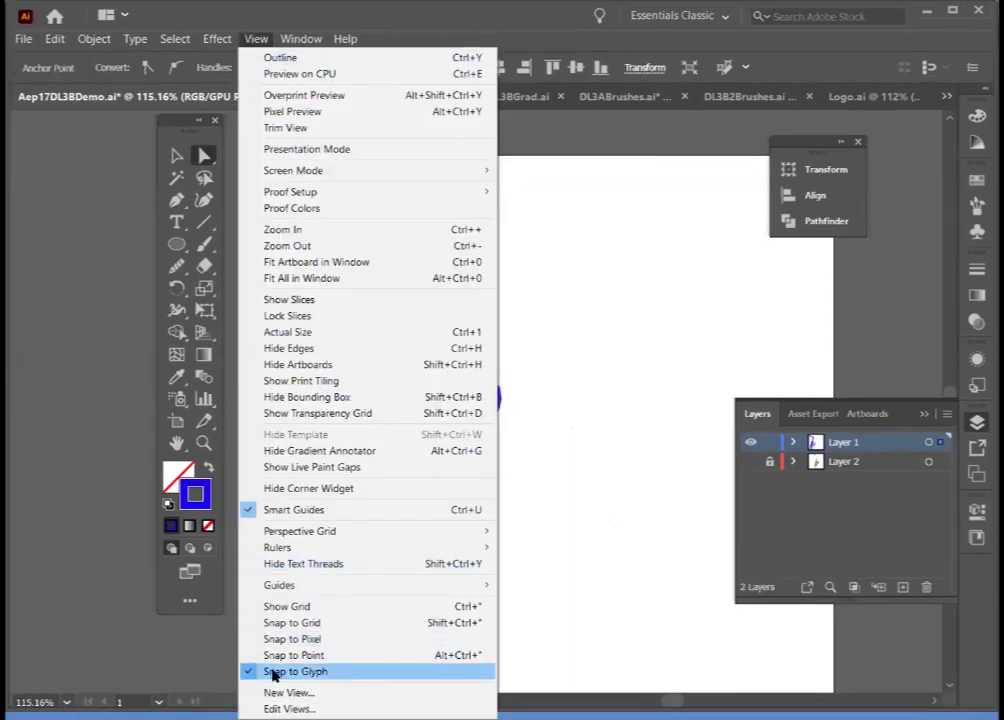
pyautogui.click(249, 672)
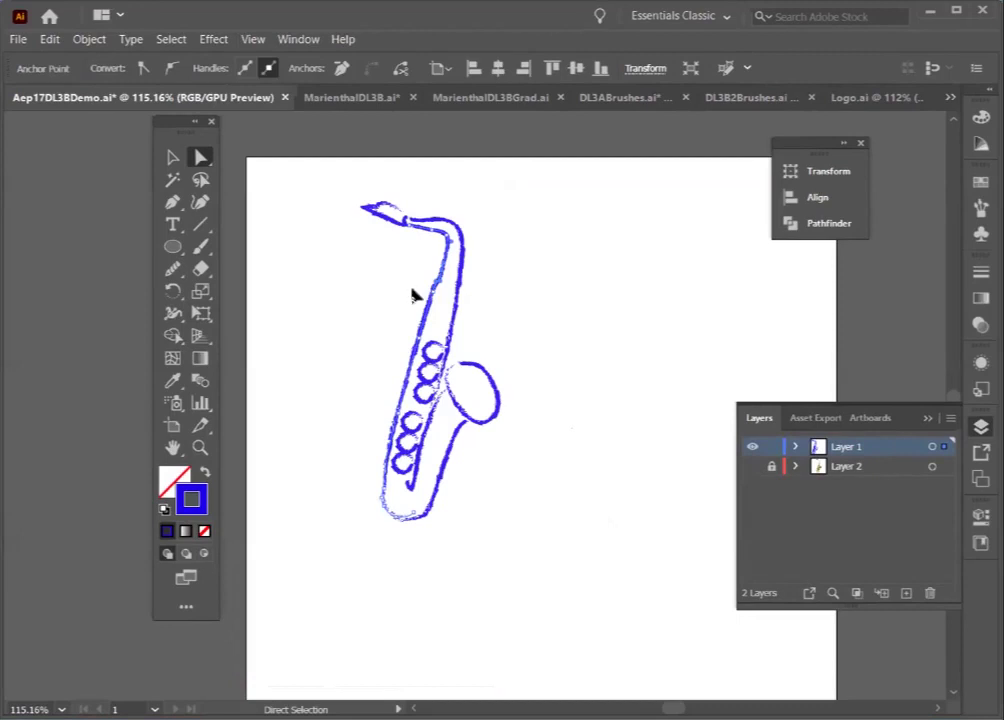
# Step: Fine-tune the anchor point on the upper tube's left edge and smooth that edge with the Smooth tool
pyautogui.moveTo(435, 294); pyautogui.dragTo(437, 292)
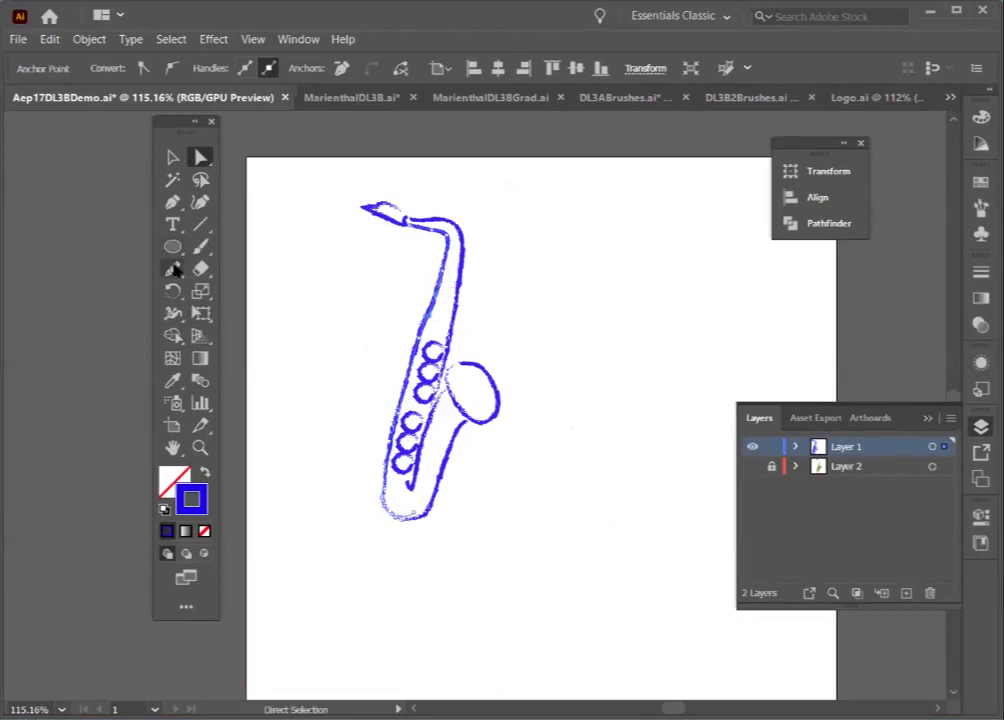
pyautogui.click(173, 269)
pyautogui.moveTo(428, 289)
pyautogui.mouseDown()
pyautogui.moveTo(410, 350)
pyautogui.moveTo(408, 323)
pyautogui.moveTo(430, 355)
pyautogui.moveTo(395, 368)
pyautogui.moveTo(400, 521)
pyautogui.moveTo(373, 475)
pyautogui.mouseUp()
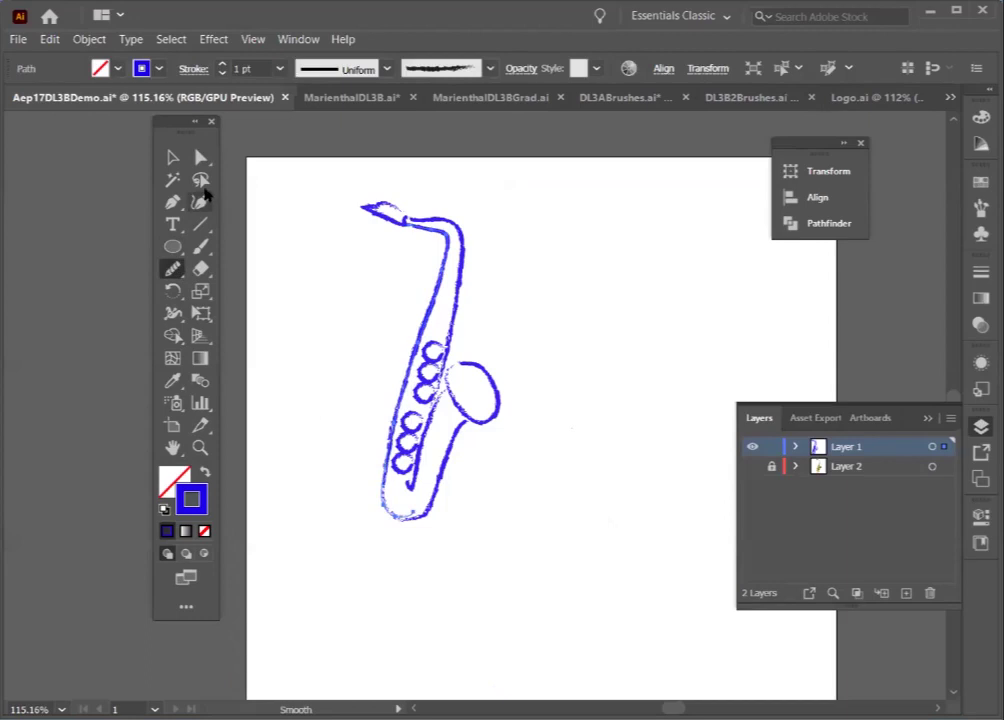
# Step: Group all the saxophone paths and stretch the group slightly wider and taller
pyautogui.click(170, 157)
pyautogui.click(388, 417)
pyautogui.moveTo(316, 179); pyautogui.dragTo(600, 557)
pyautogui.hotkey('ctrl', 'g')
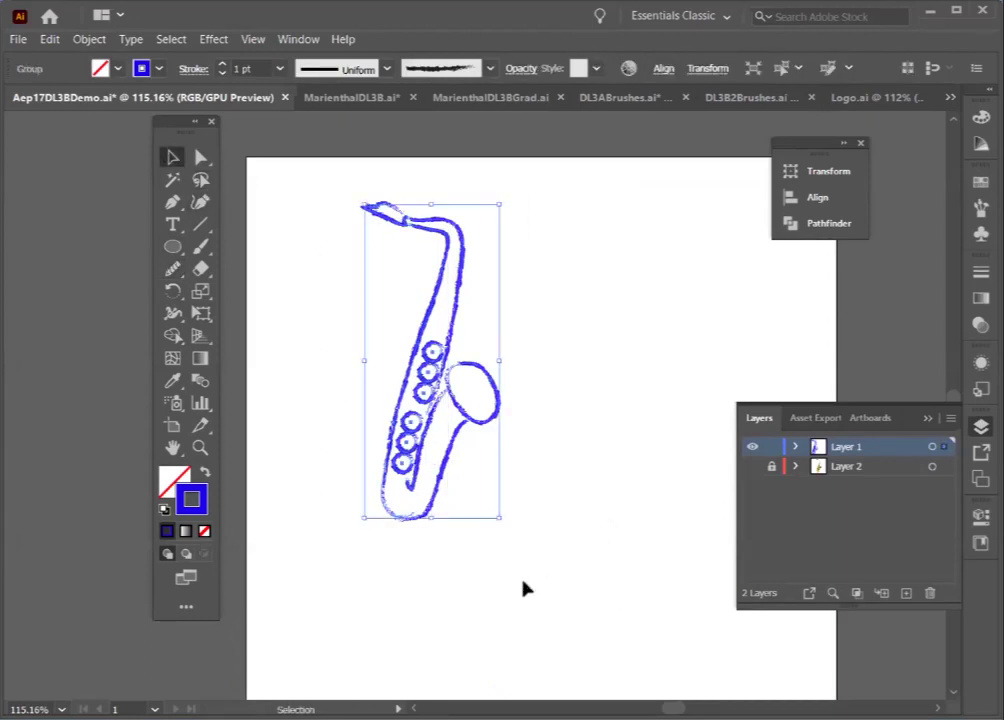
pyautogui.moveTo(499, 519); pyautogui.dragTo(522, 525)
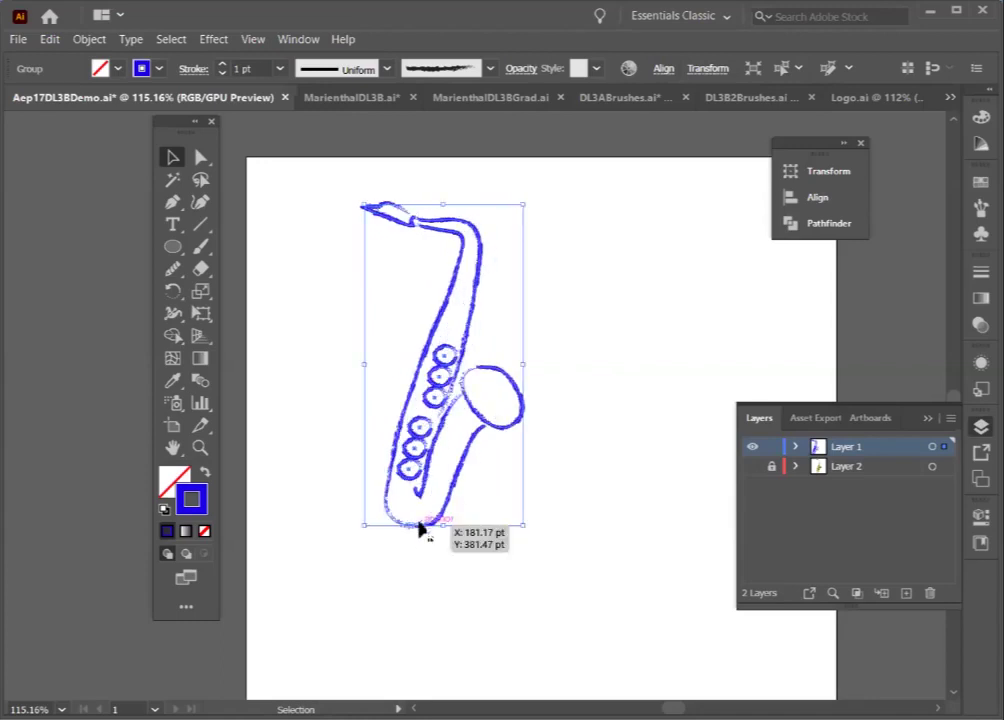
# Step: Narrow the saxophone group slightly from its outer edge and rotate it clockwise so the instrument tilts
pyautogui.moveTo(367, 362); pyautogui.dragTo(372, 364)
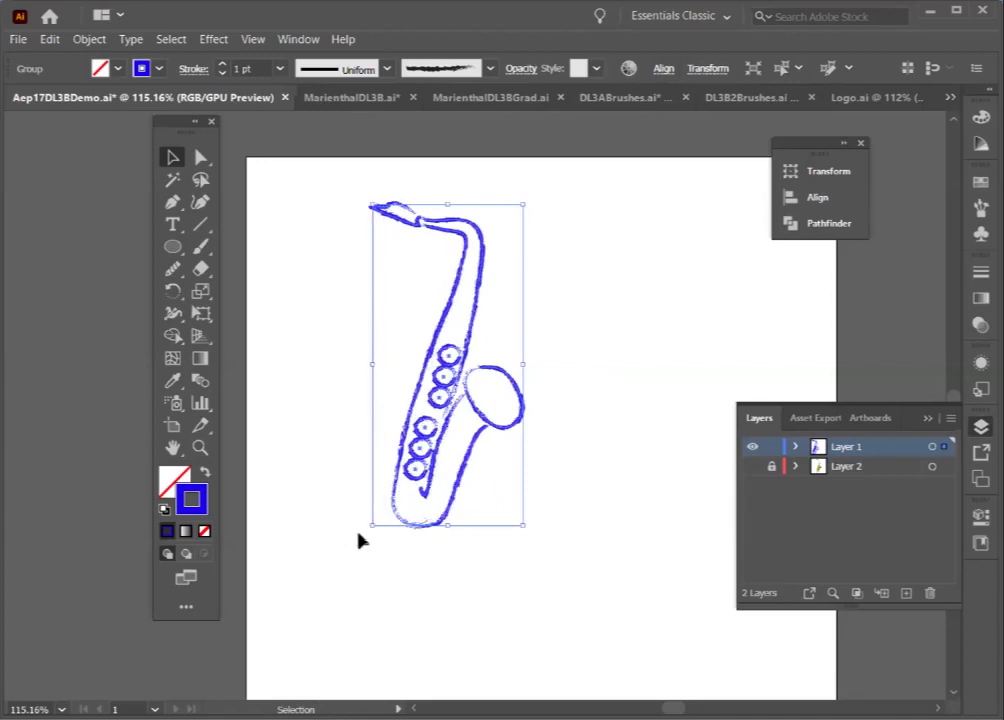
pyautogui.moveTo(363, 525); pyautogui.dragTo(322, 430)
pyautogui.click(336, 332)
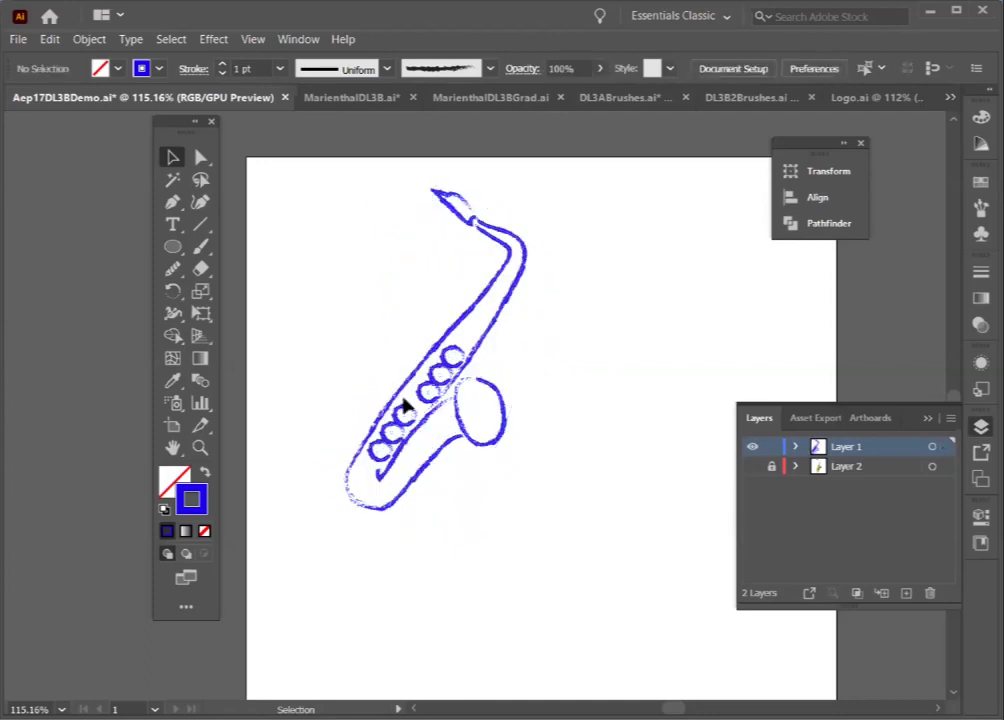
# Step: Select the tilted saxophone group and scale it down so several copies fit across the artboard
pyautogui.click(372, 384)
pyautogui.scroll(-1, 372, 384)
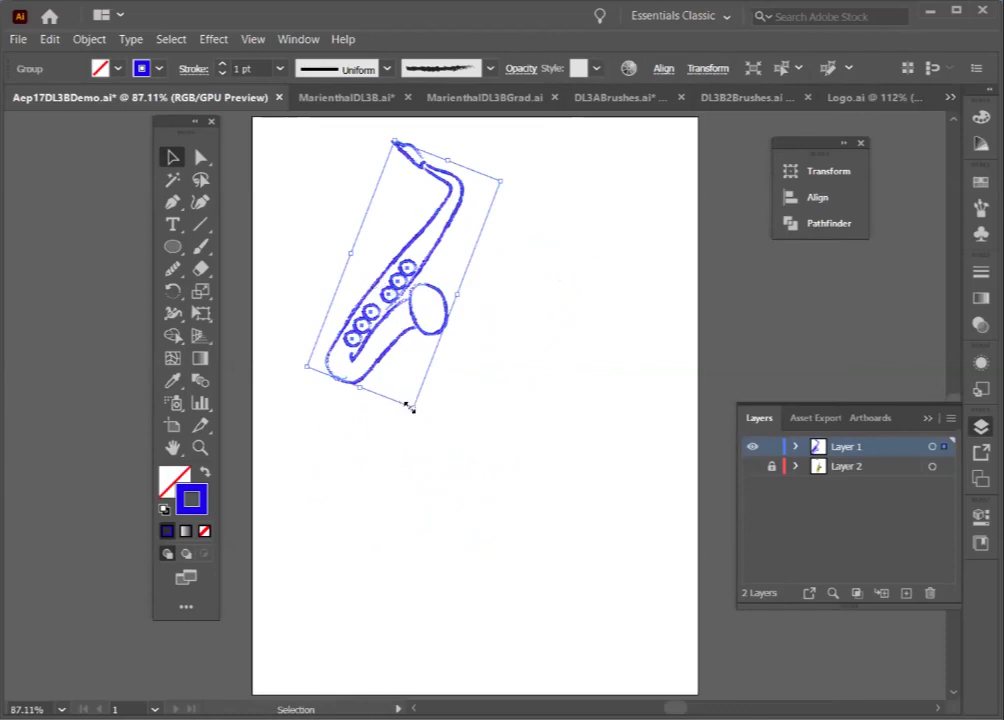
pyautogui.moveTo(406, 404); pyautogui.dragTo(405, 334)
pyautogui.hotkey('ctrl', '-')
pyautogui.hotkey('ctrl', '-')
# Step: Copy the saxophone sideways and repeat the duplication to form a row of four across the artboard
pyautogui.moveTo(385, 277); pyautogui.dragTo(462, 278)
pyautogui.click(325, 181)
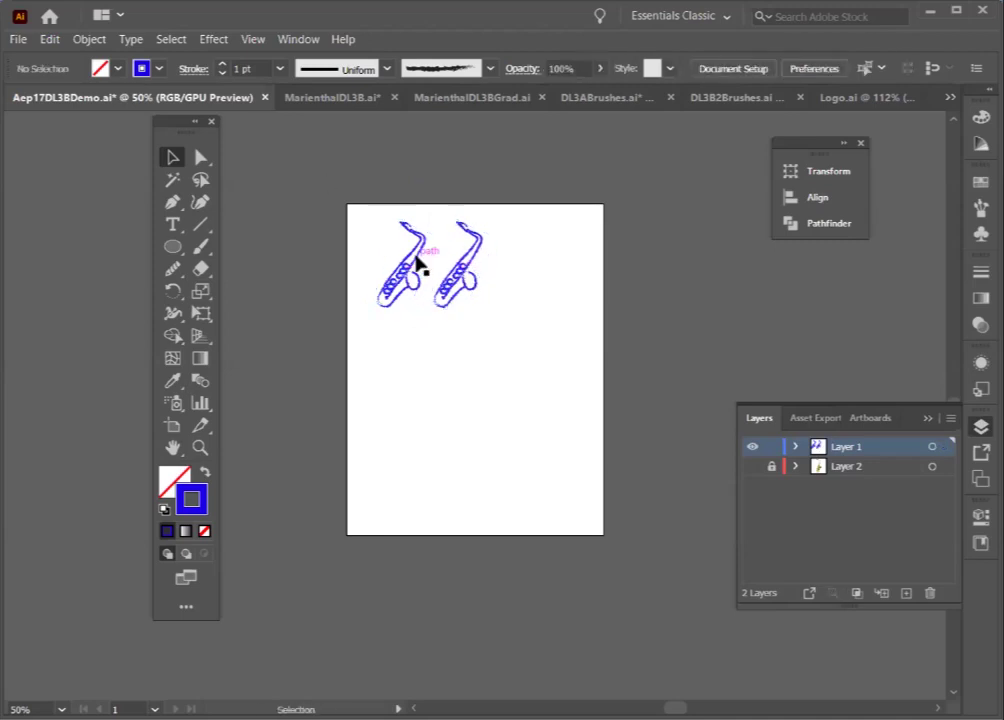
pyautogui.click(447, 300)
pyautogui.hotkey('ctrl', 'd')
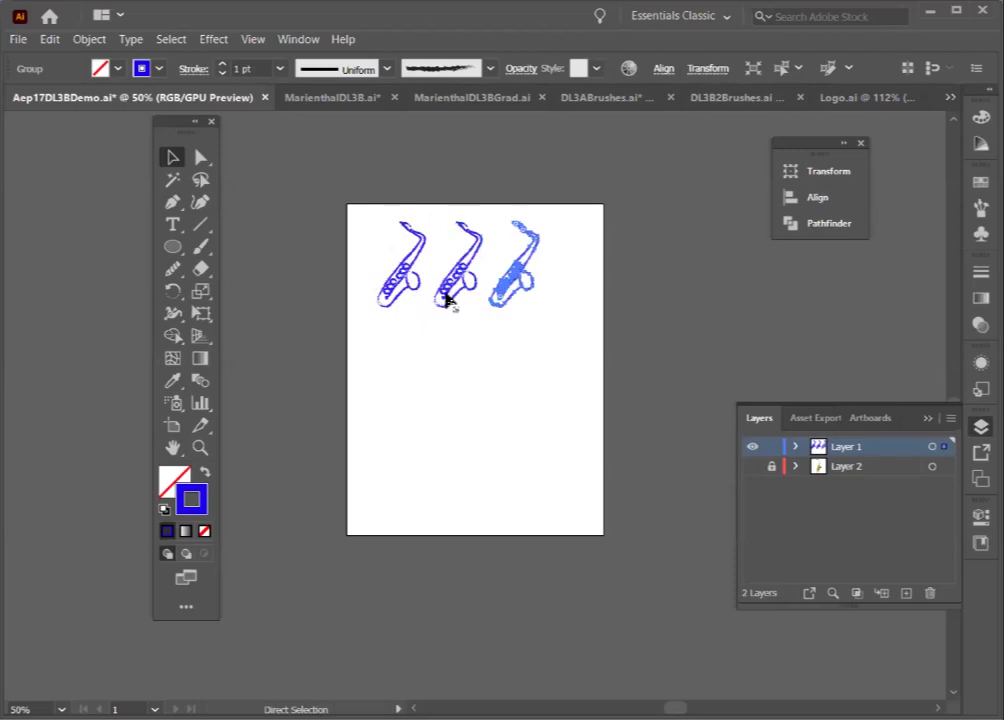
pyautogui.hotkey('ctrl', 'd')
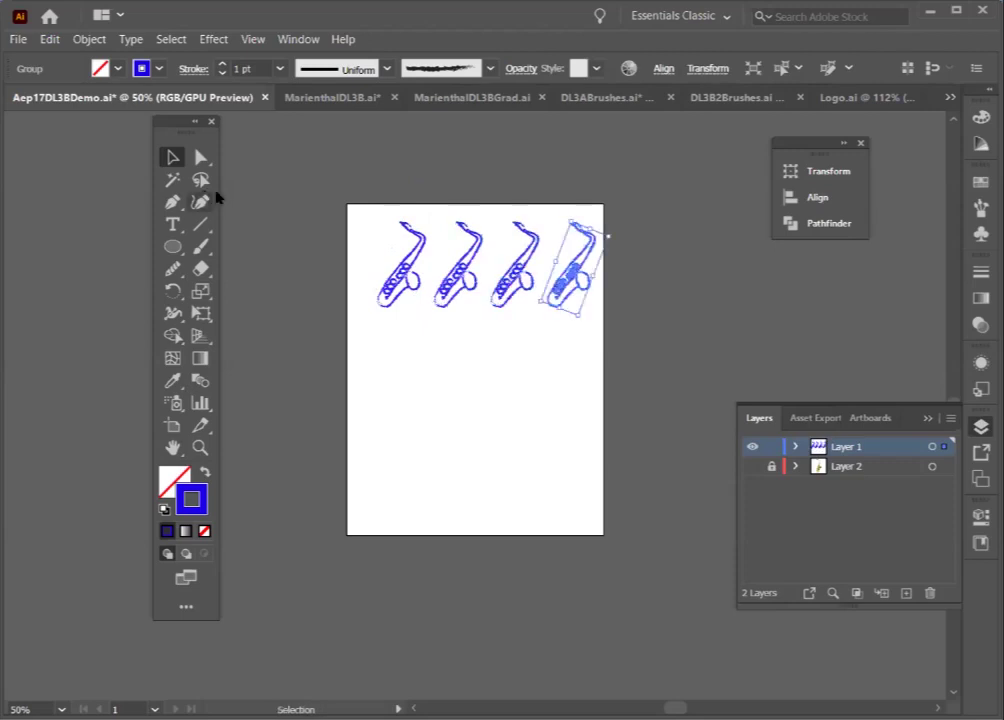
# Step: Center the row of four saxophones on the artboard and duplicate it downward twice to make three rows
pyautogui.hotkey('ctrl', 'a')
pyautogui.moveTo(401, 283); pyautogui.dragTo(388, 285)
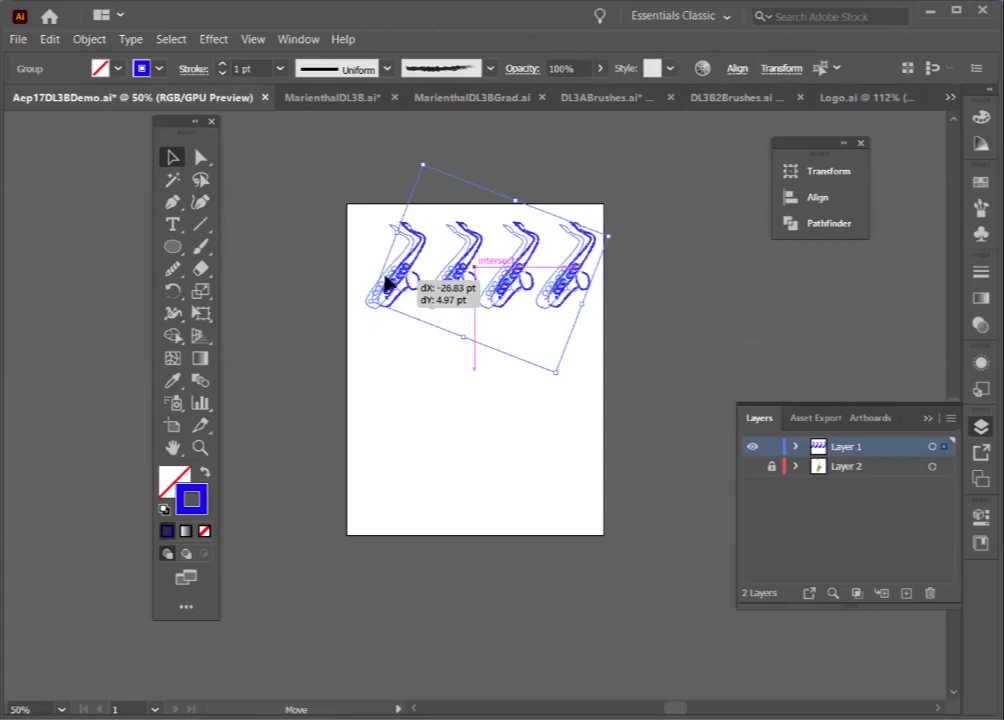
pyautogui.moveTo(388, 285); pyautogui.dragTo(405, 344)
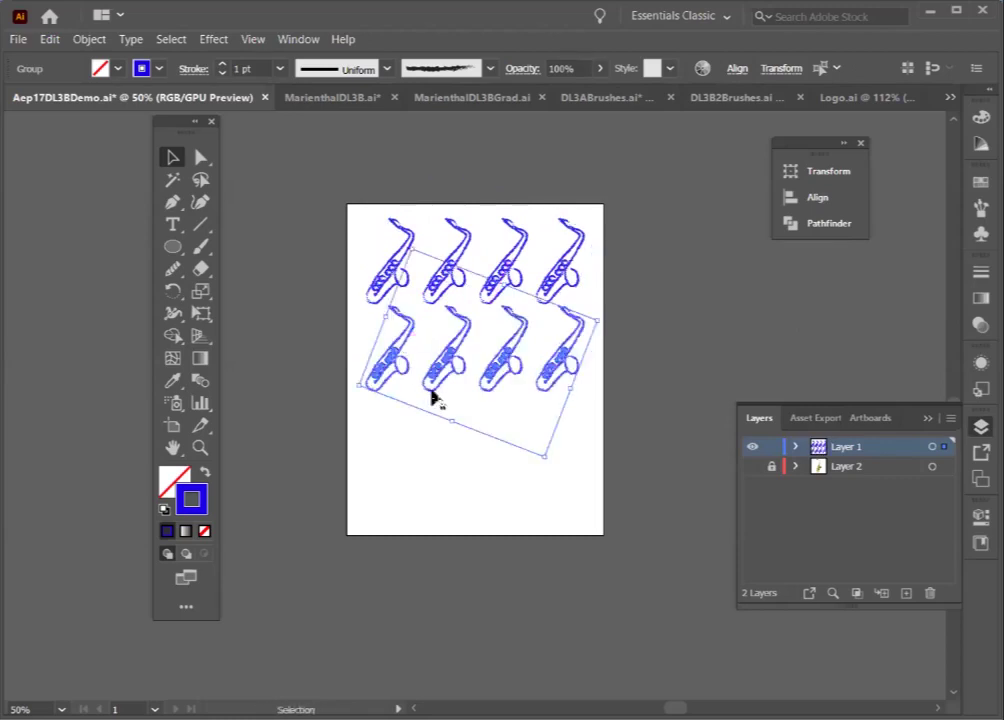
pyautogui.hotkey('ctrl', 'd')
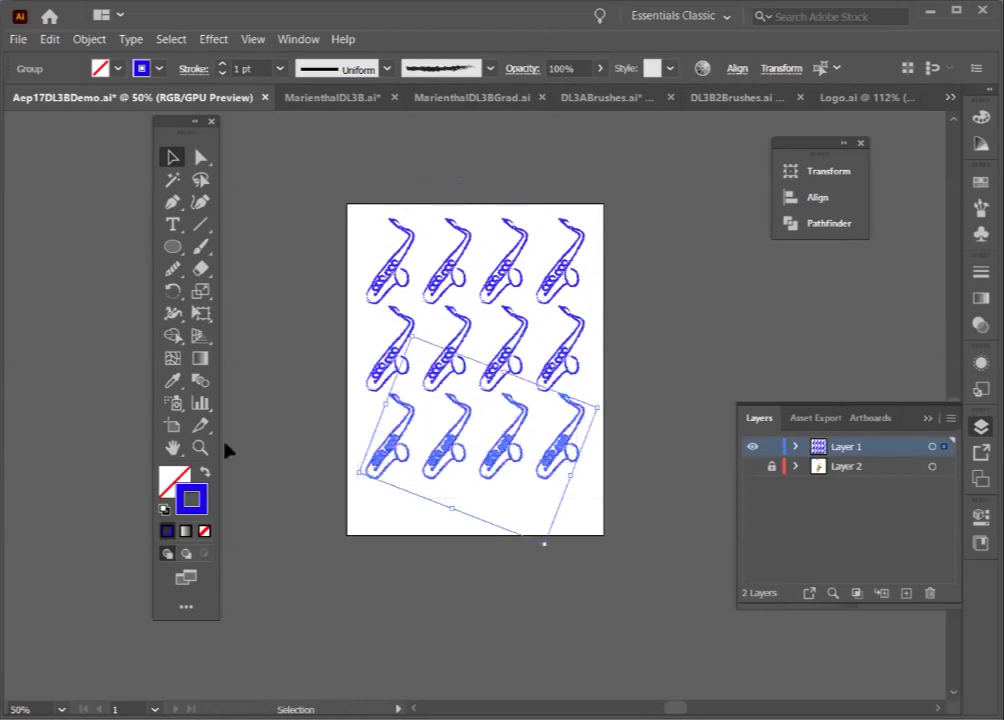
# Step: Move the second and third rows of saxophones down to space the three rows evenly over the artboard
pyautogui.moveTo(378, 432)
pyautogui.mouseDown()
pyautogui.moveTo(390, 470)
pyautogui.moveTo(378, 432)
pyautogui.mouseUp()
pyautogui.click(452, 353)
pyautogui.moveTo(449, 352); pyautogui.dragTo(450, 374)
pyautogui.moveTo(398, 448); pyautogui.dragTo(402, 466)
pyautogui.click(325, 388)
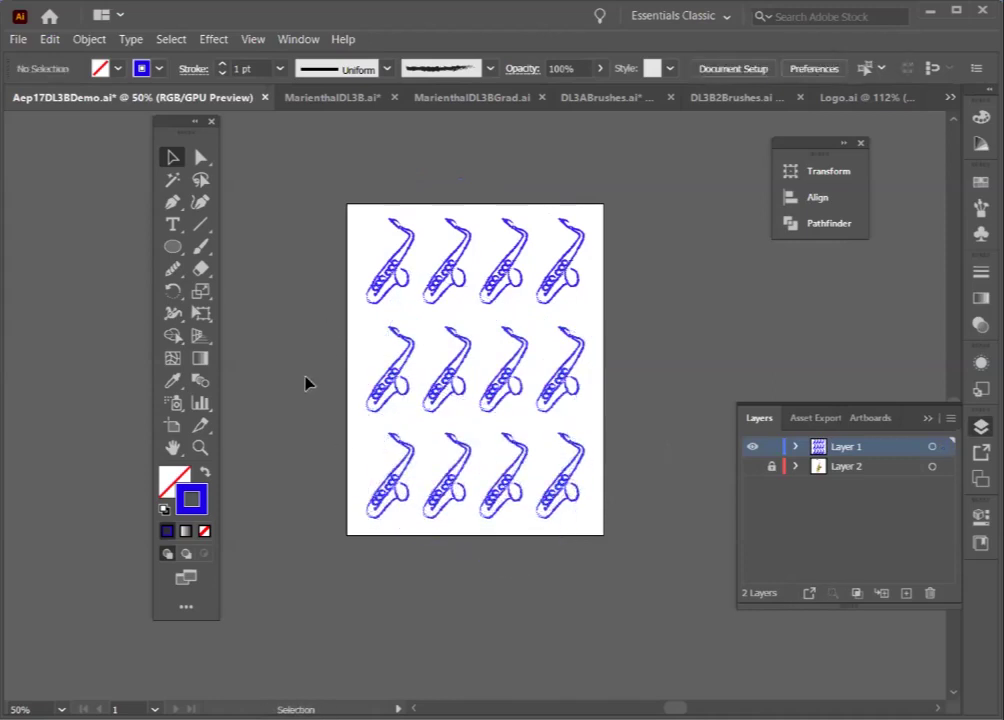
# Step: Move the toolbox off the artwork and copy the first saxophone of the top row onto the pasteboard beside the artboard
pyautogui.click(199, 447)
pyautogui.click(378, 350)
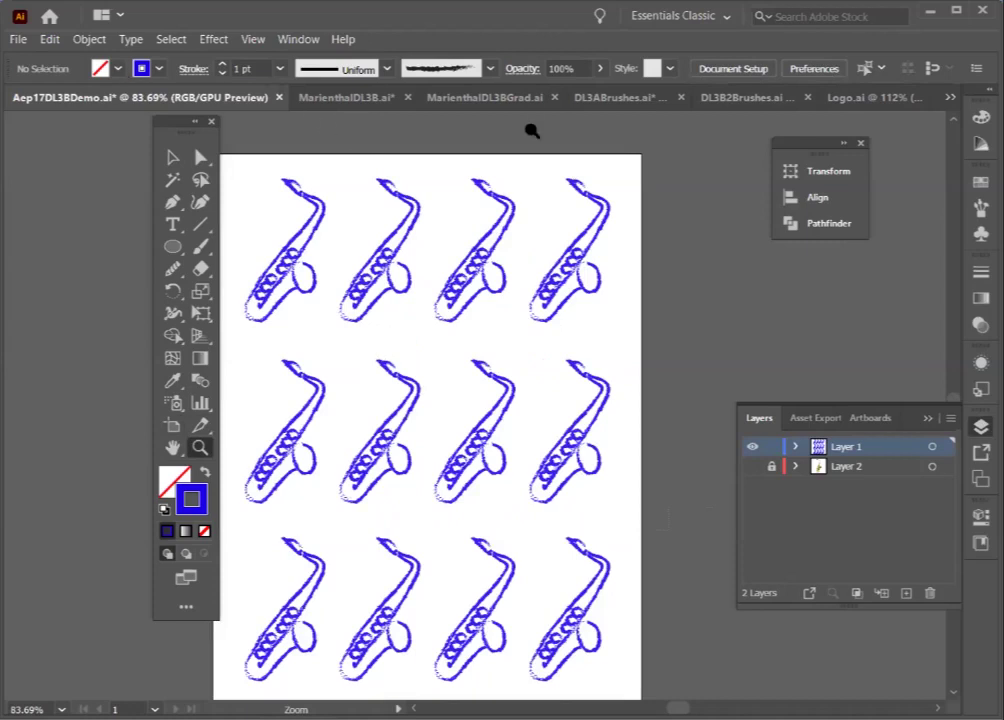
pyautogui.moveTo(185, 121); pyautogui.dragTo(87, 124)
pyautogui.press('v')
pyautogui.moveTo(286, 268); pyautogui.dragTo(741, 288)
pyautogui.click(224, 287)
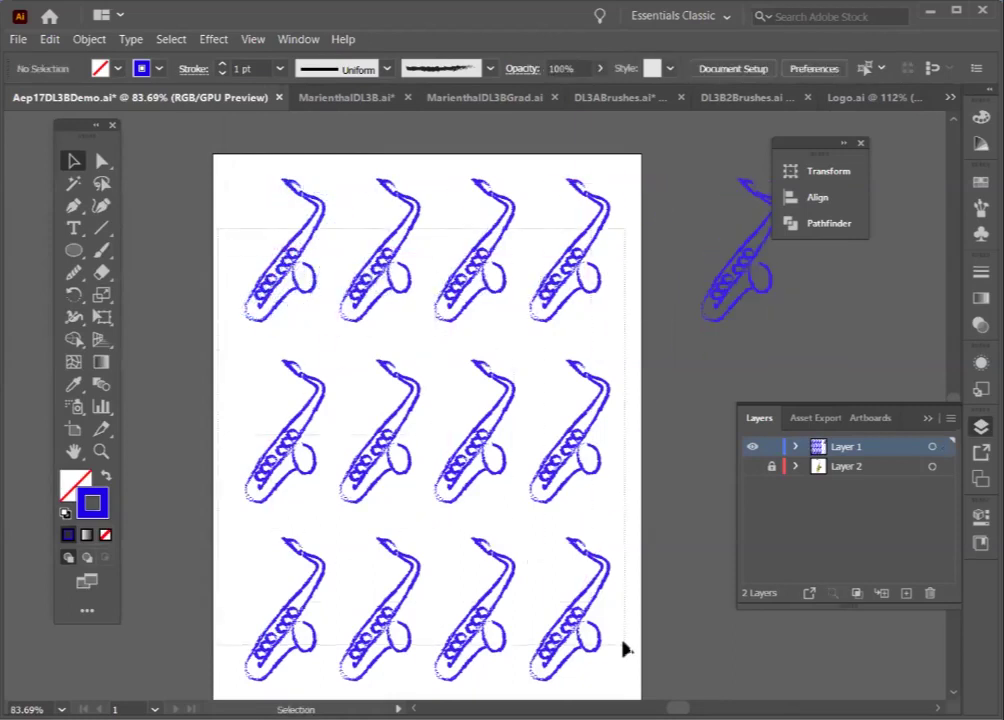
# Step: In MarienthalDL3B.ai, apply the denim pattern brush to the pink saxophone and set its stroke weight to 0.5 pt
pyautogui.click(346, 98)
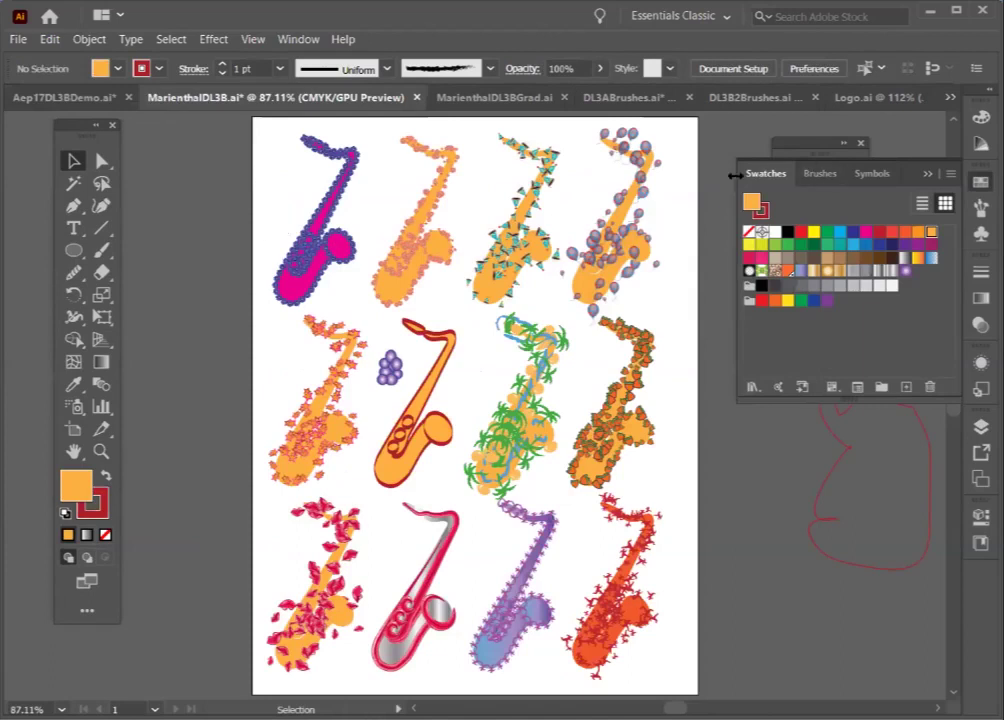
pyautogui.click(296, 298)
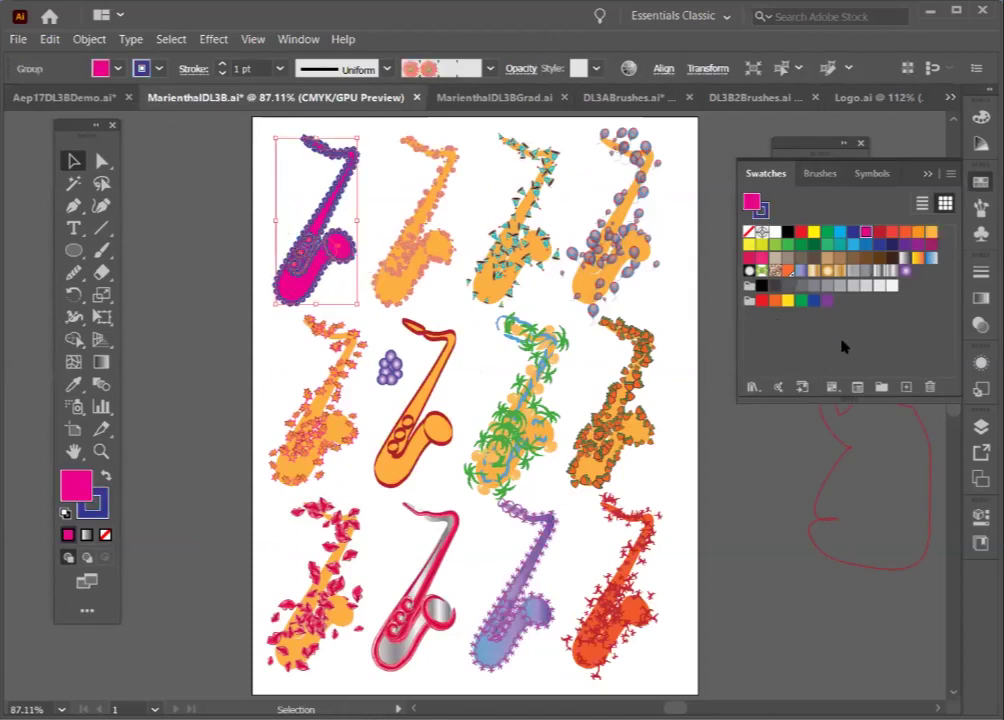
pyautogui.click(813, 179)
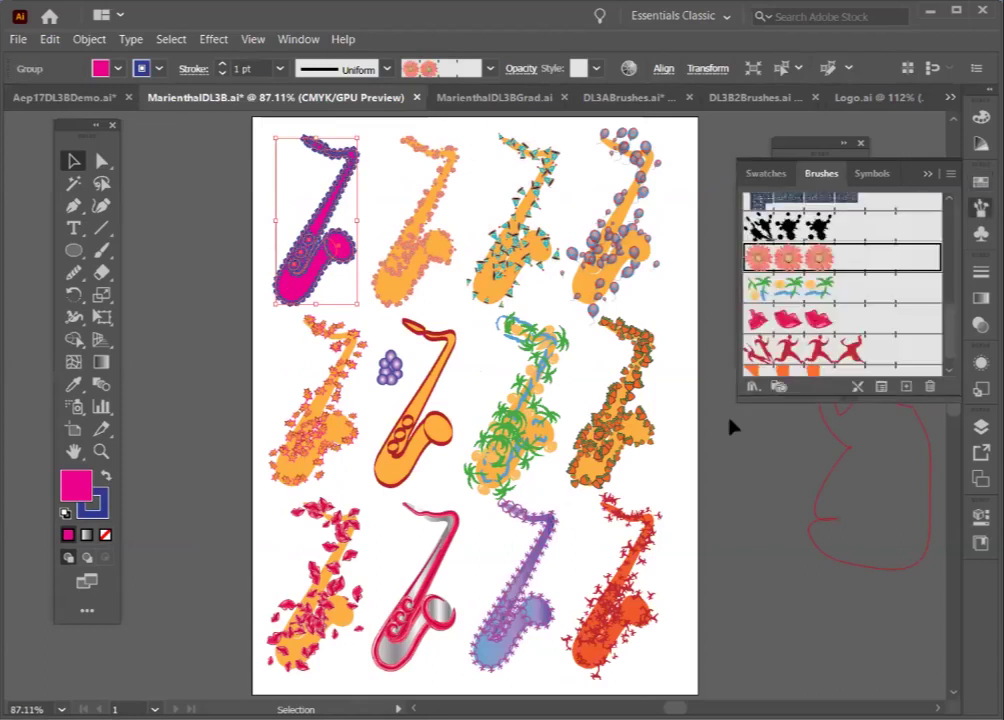
pyautogui.moveTo(750, 394); pyautogui.dragTo(764, 640)
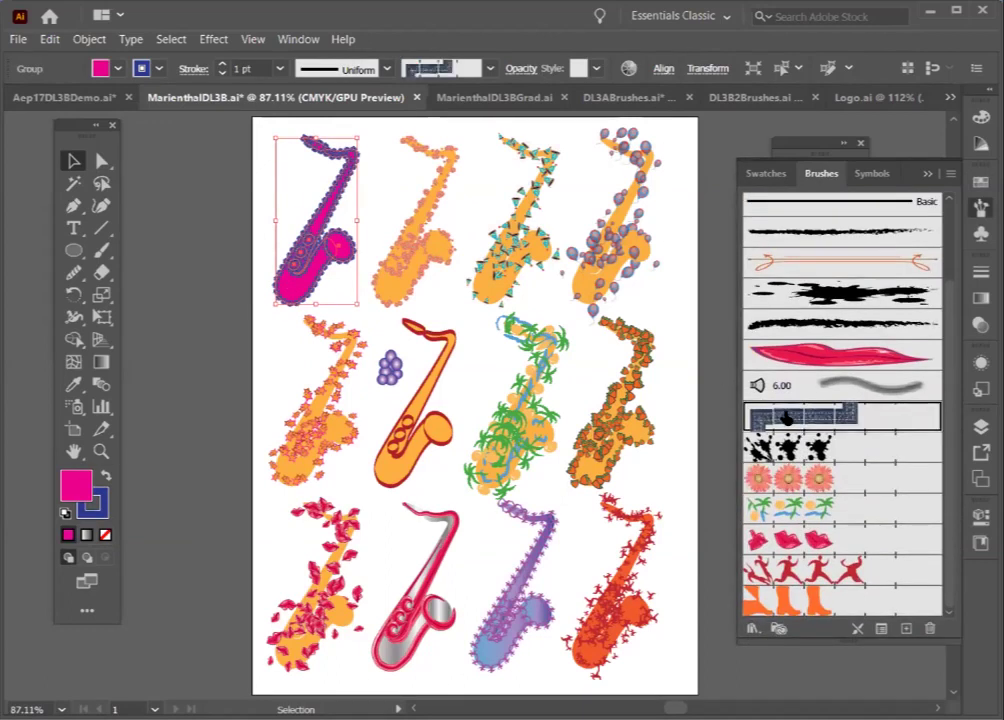
pyautogui.click(787, 419)
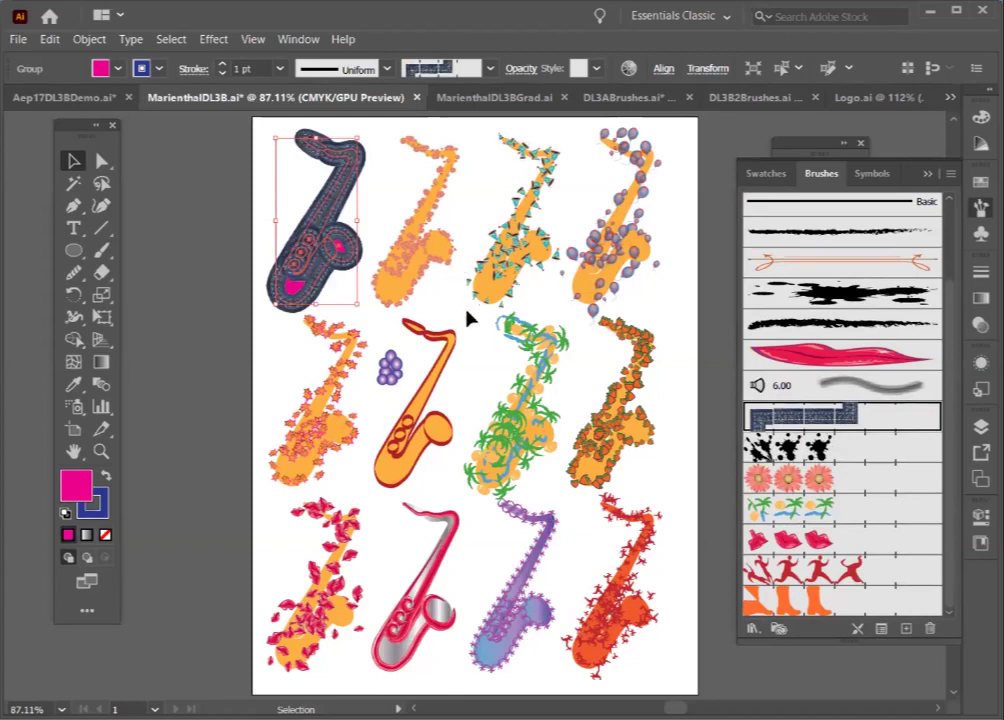
pyautogui.click(222, 73)
pyautogui.click(222, 73)
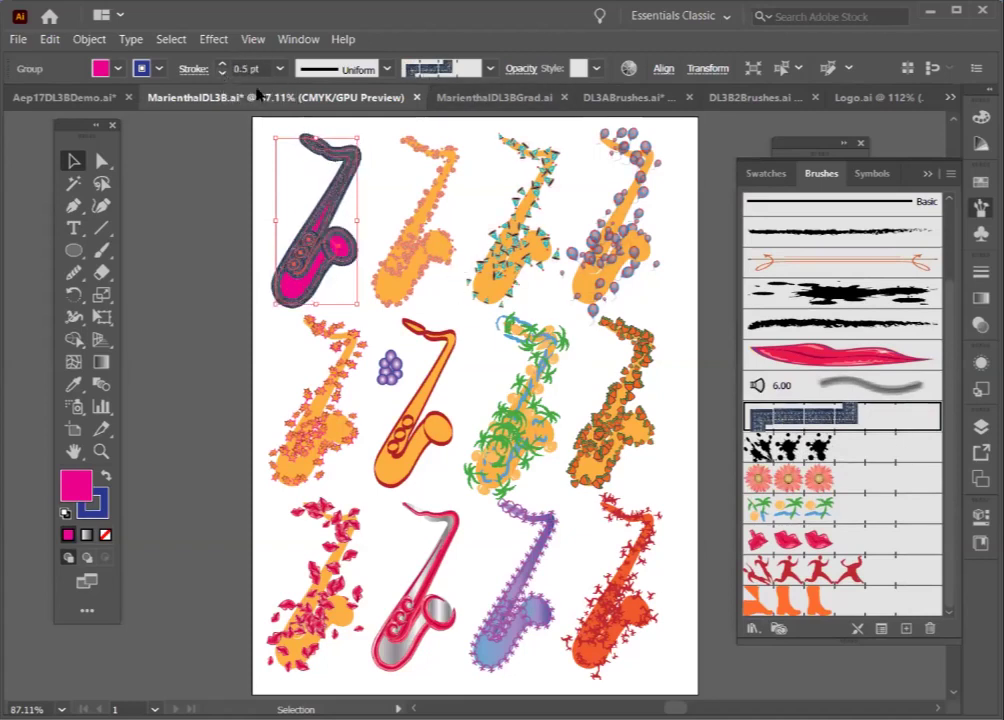
pyautogui.click(432, 256)
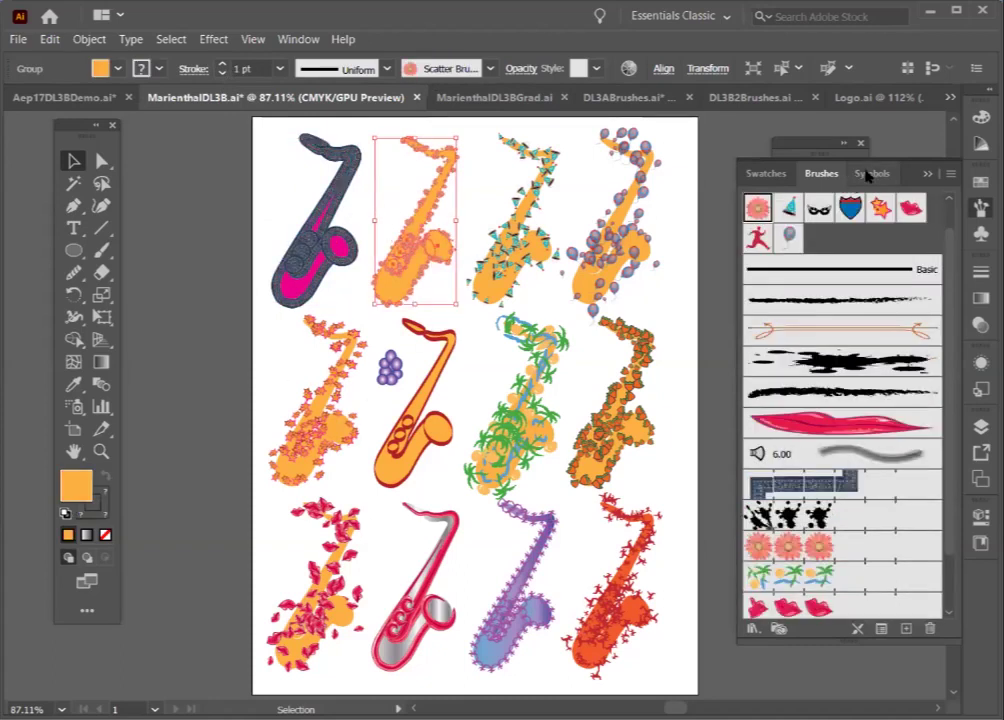
pyautogui.click(515, 231)
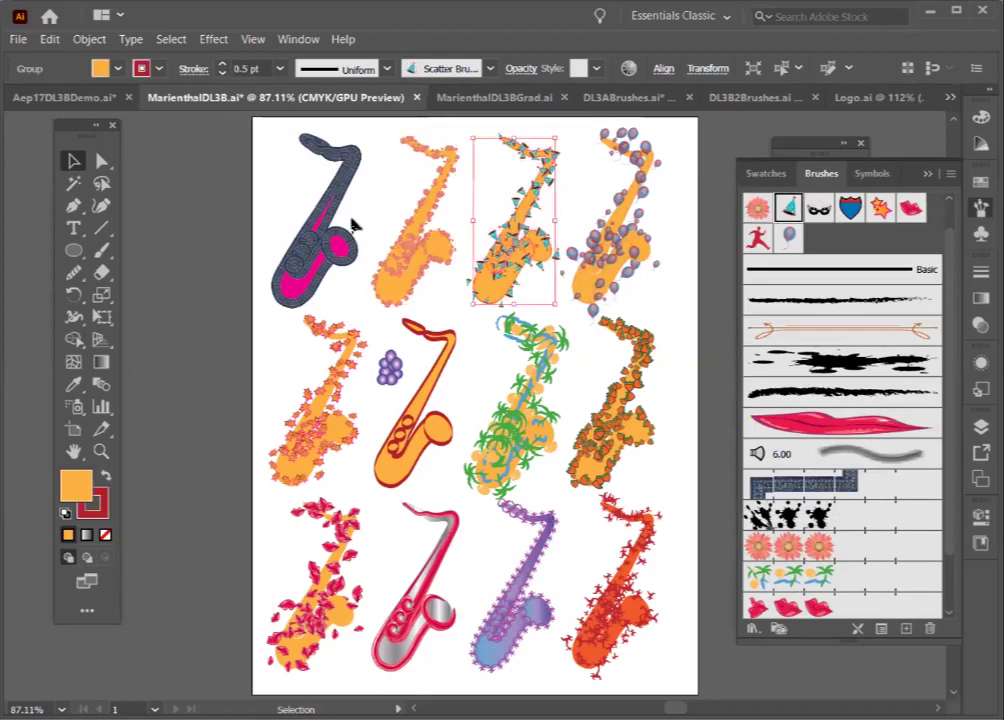
pyautogui.click(218, 213)
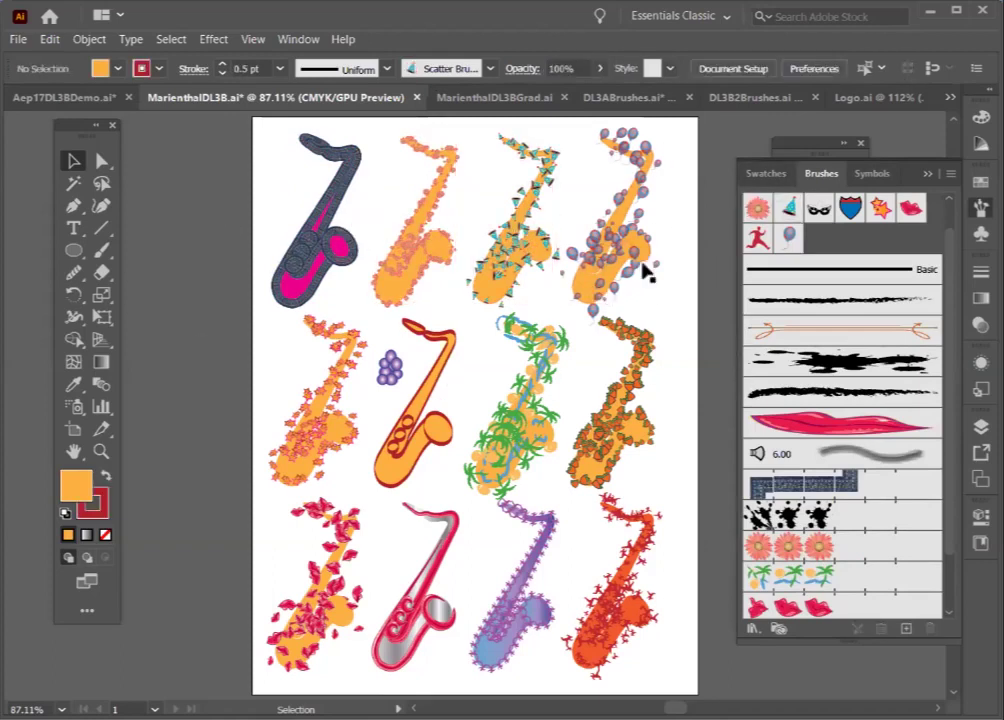
# Step: Open the 3D Symbols library, enlarge it and place the orange Arrow symbol between the first two saxophones of the top row
pyautogui.click(853, 174)
pyautogui.click(752, 628)
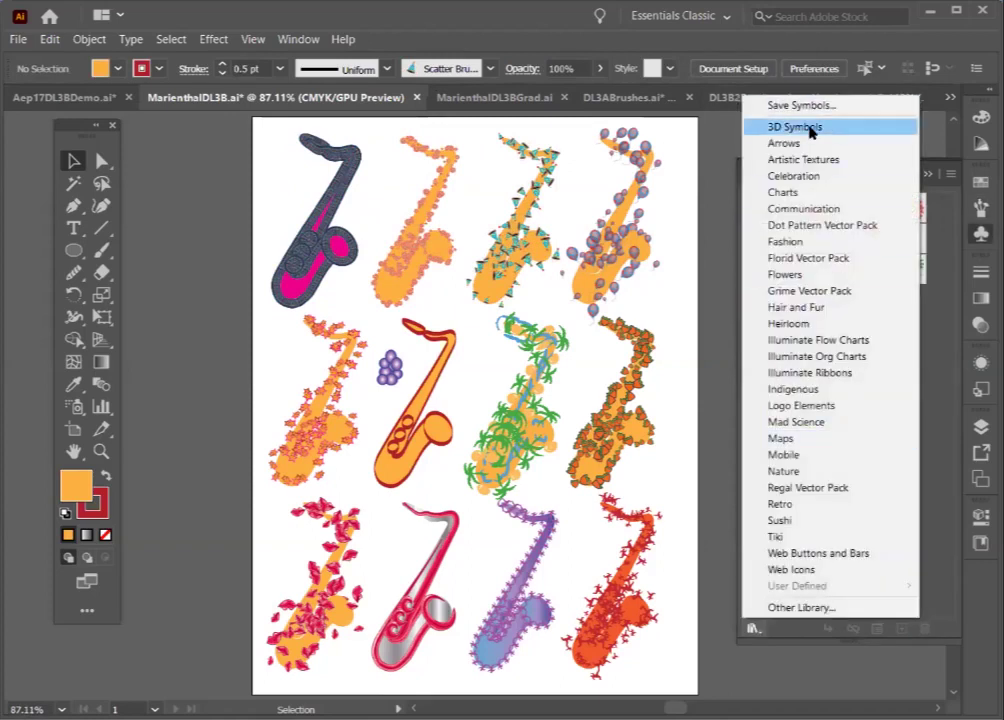
pyautogui.click(810, 128)
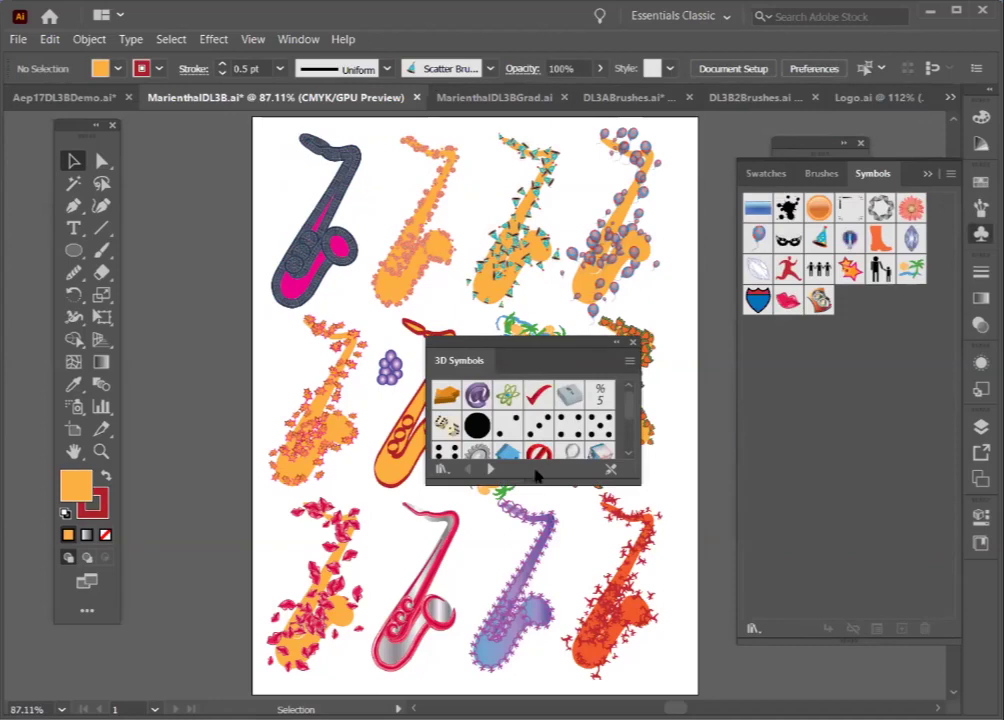
pyautogui.moveTo(533, 480); pyautogui.dragTo(533, 600)
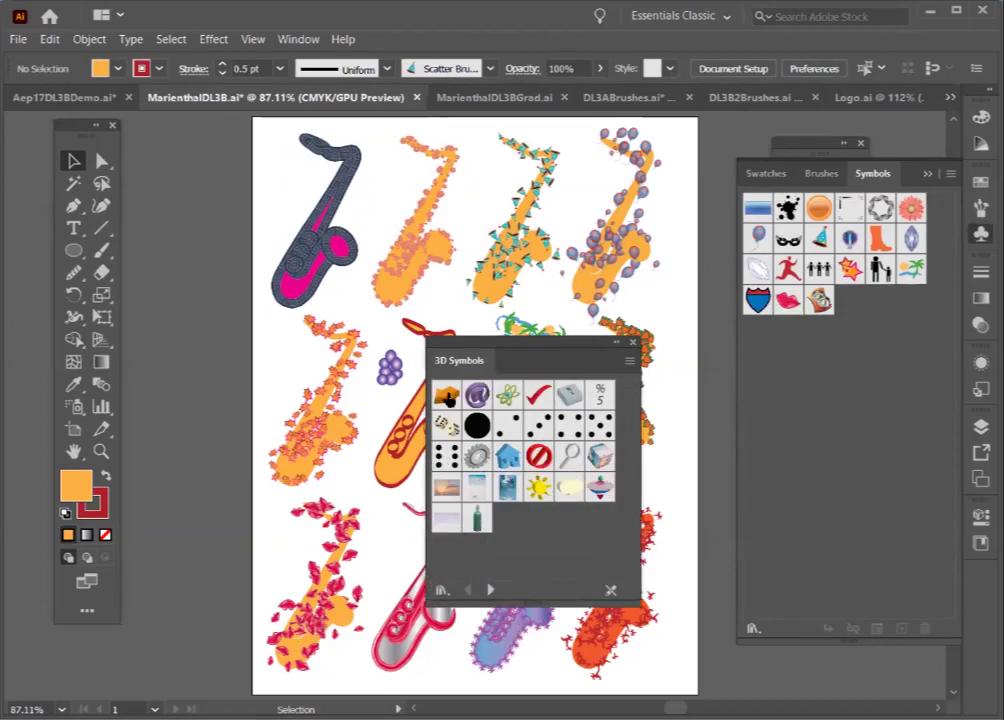
pyautogui.click(445, 397)
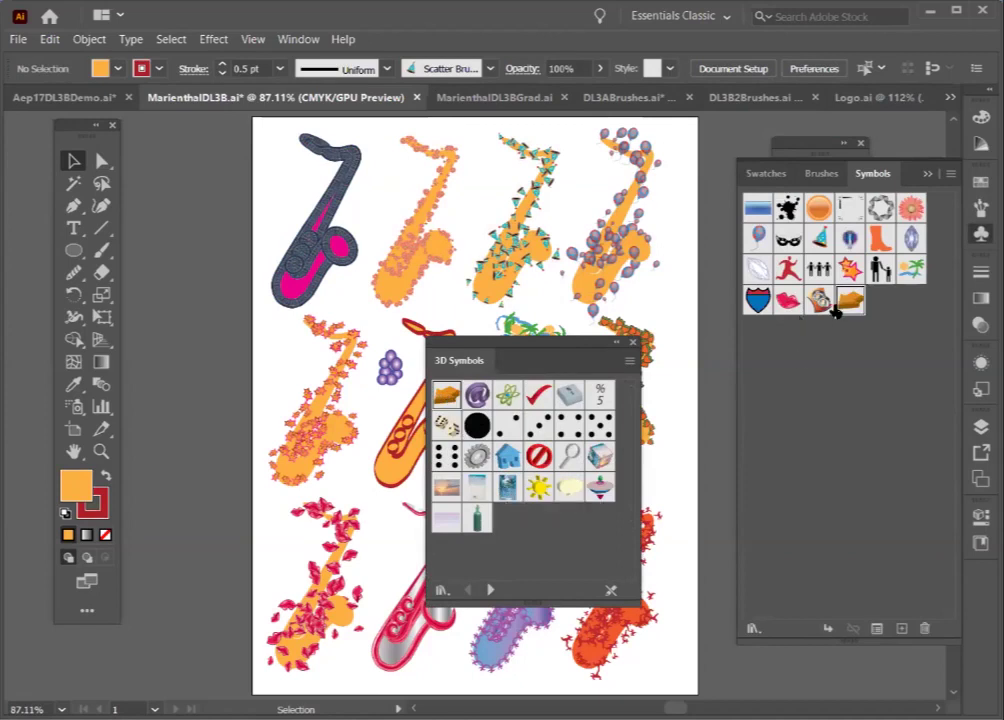
pyautogui.moveTo(383, 198); pyautogui.dragTo(386, 201)
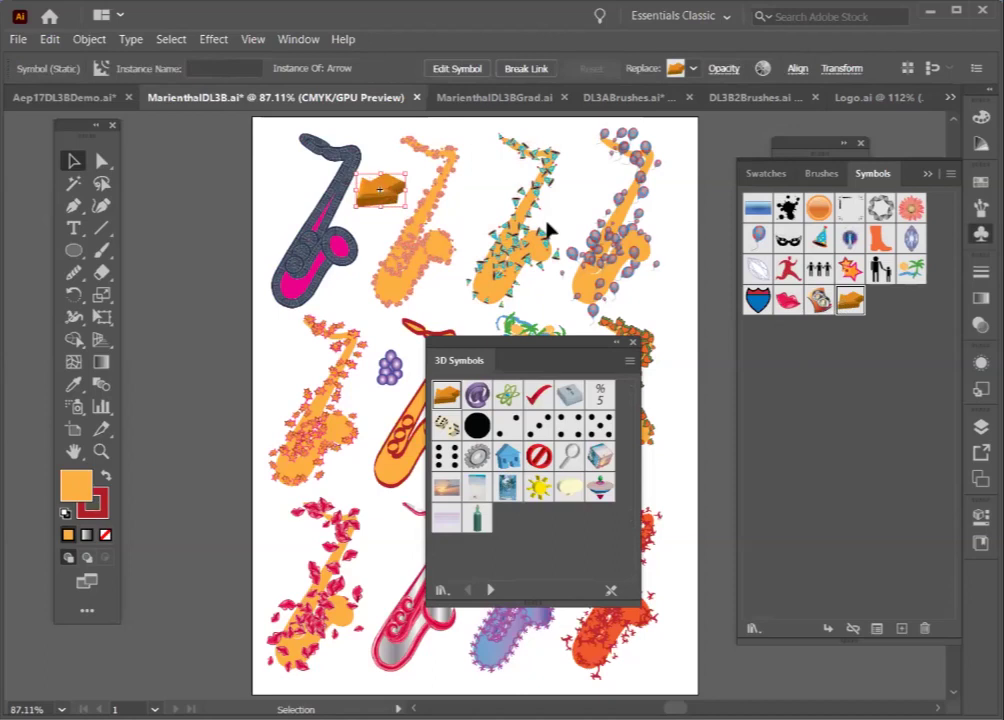
# Step: Place the Dice Map 4 symbol from the 3D Symbols library near the base of the denim saxophone
pyautogui.click(821, 173)
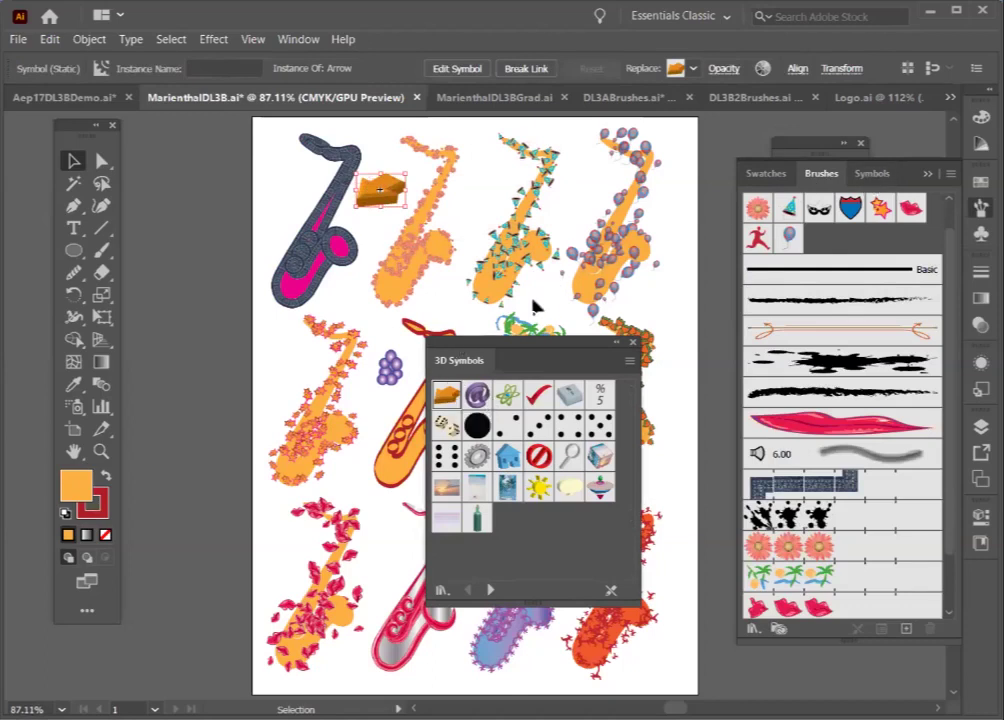
pyautogui.click(862, 173)
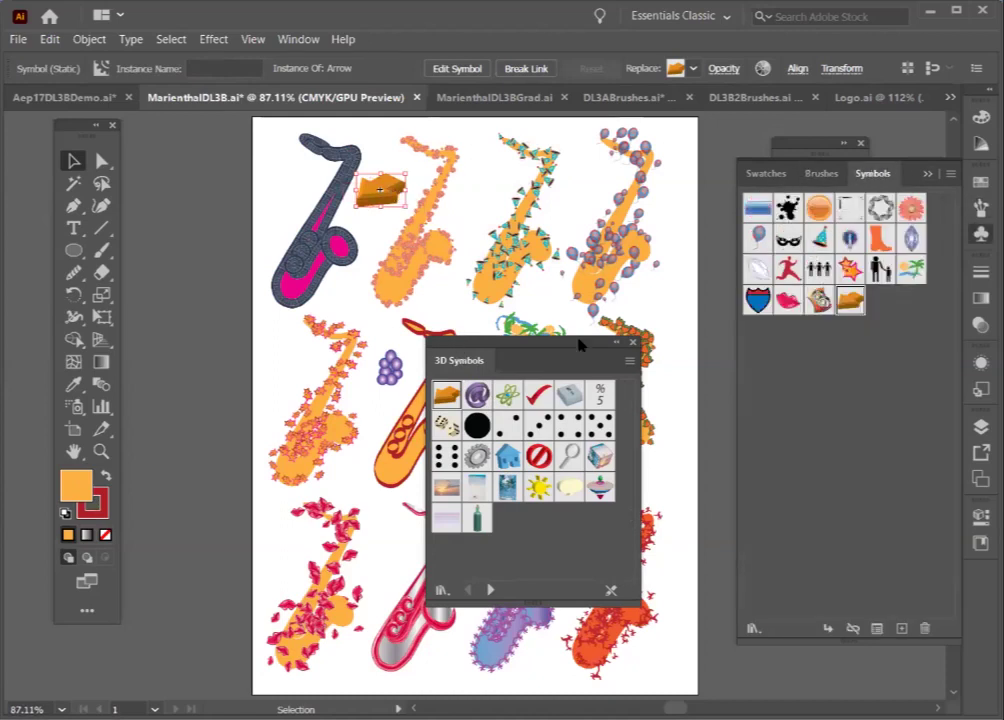
pyautogui.moveTo(568, 426); pyautogui.dragTo(358, 291)
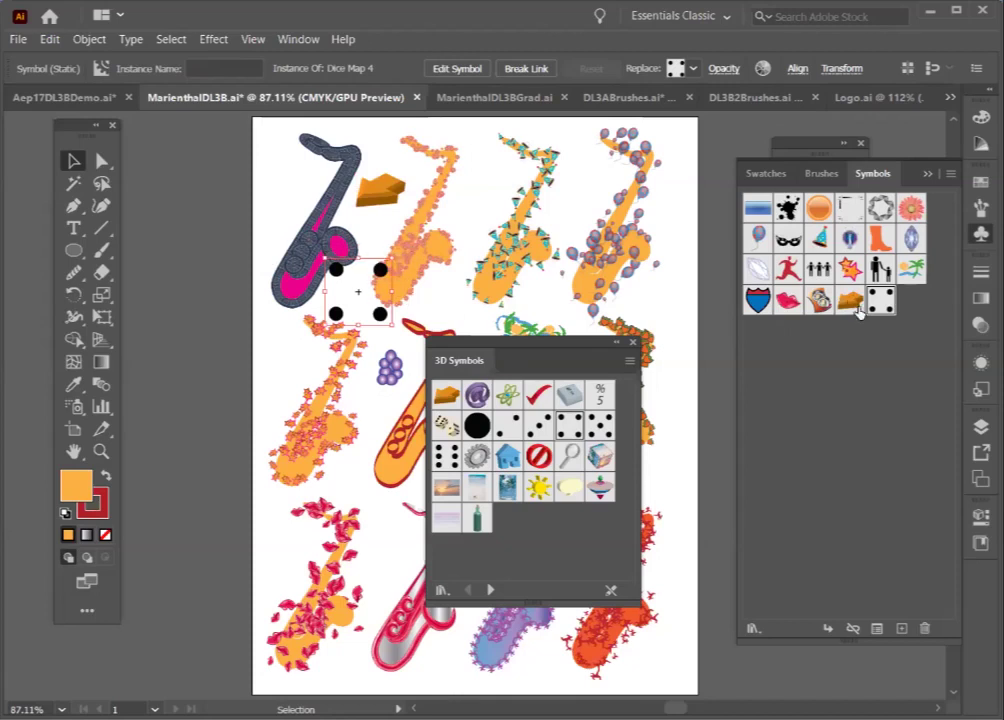
# Step: Create a new scatter brush from the orange Arrow symbol and move its options dialog clear of the brush list
pyautogui.click(378, 194)
pyautogui.click(821, 173)
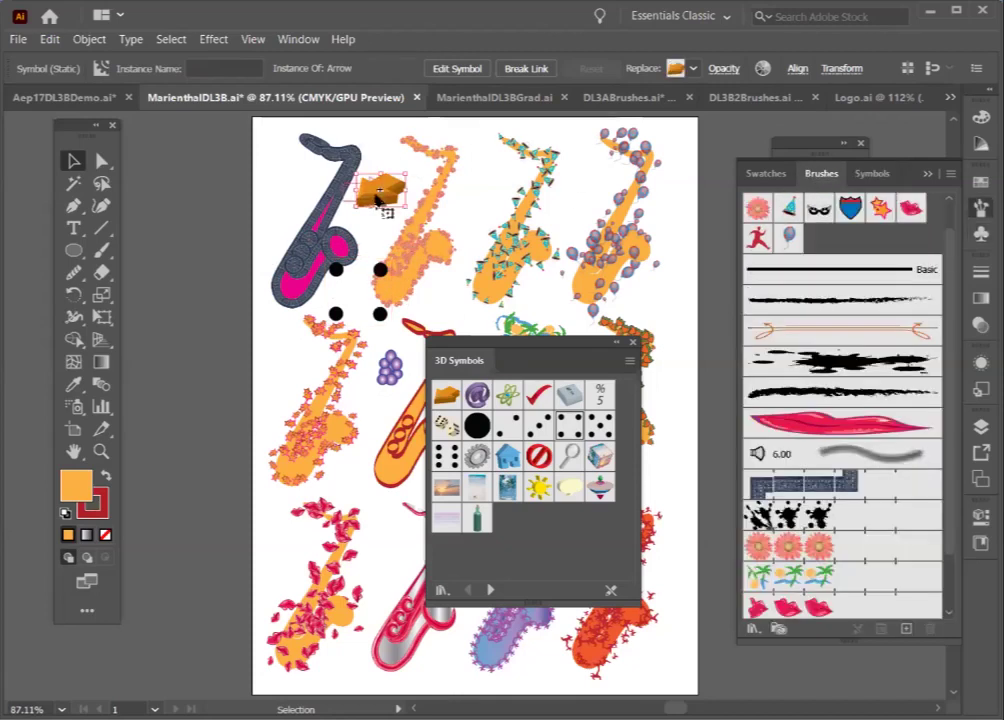
pyautogui.moveTo(378, 198)
pyautogui.mouseDown()
pyautogui.moveTo(733, 224)
pyautogui.moveTo(822, 246)
pyautogui.mouseUp()
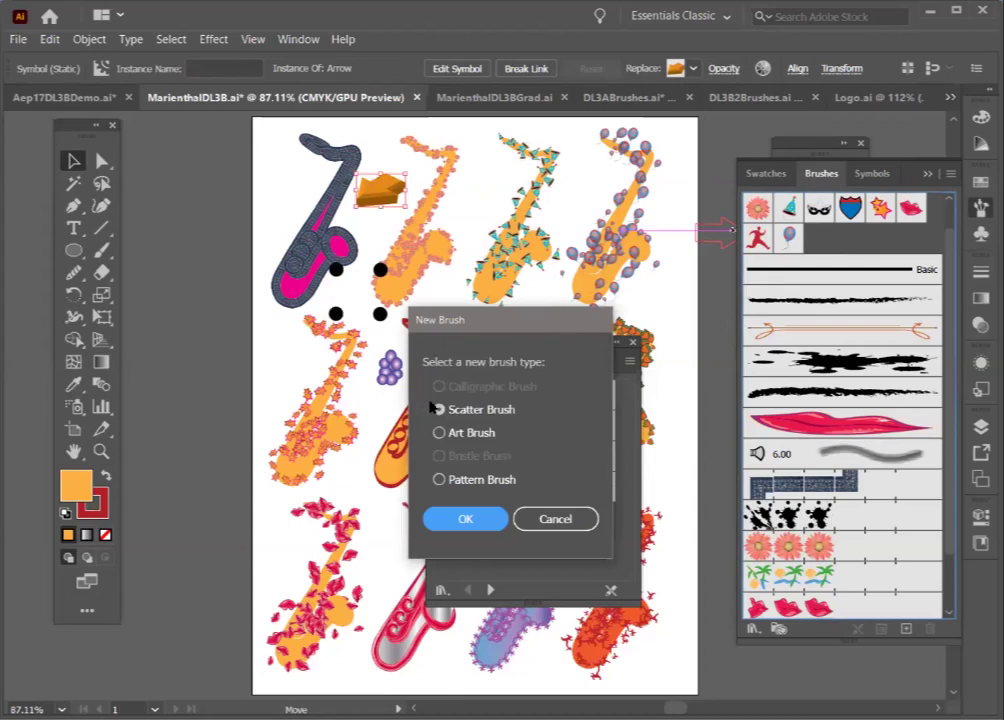
pyautogui.click(459, 519)
pyautogui.moveTo(643, 126); pyautogui.dragTo(236, 95)
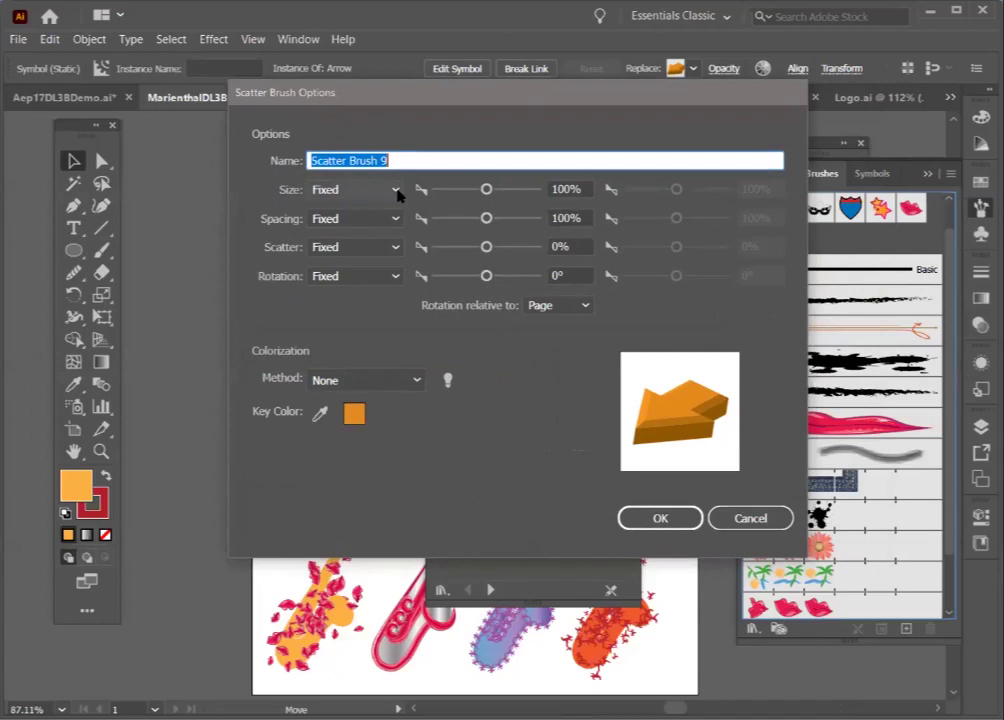
# Step: Make the arrow scatter brush's size, spacing, scatter and rotation Random and accept the new brush
pyautogui.click(396, 192)
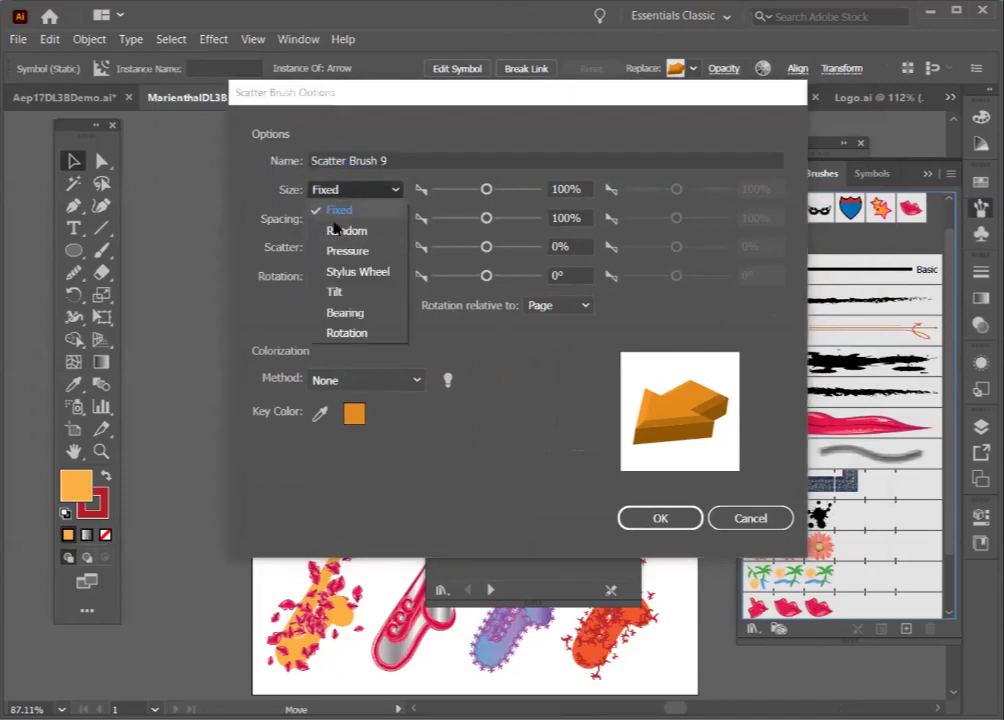
pyautogui.click(344, 235)
pyautogui.click(345, 218)
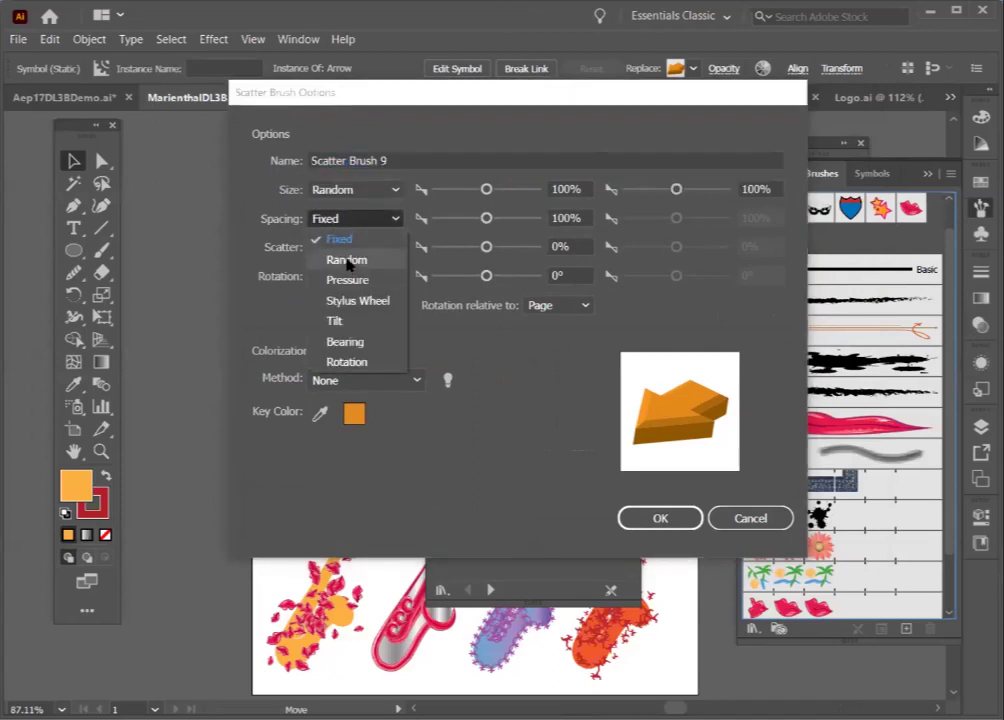
pyautogui.click(347, 260)
pyautogui.click(345, 247)
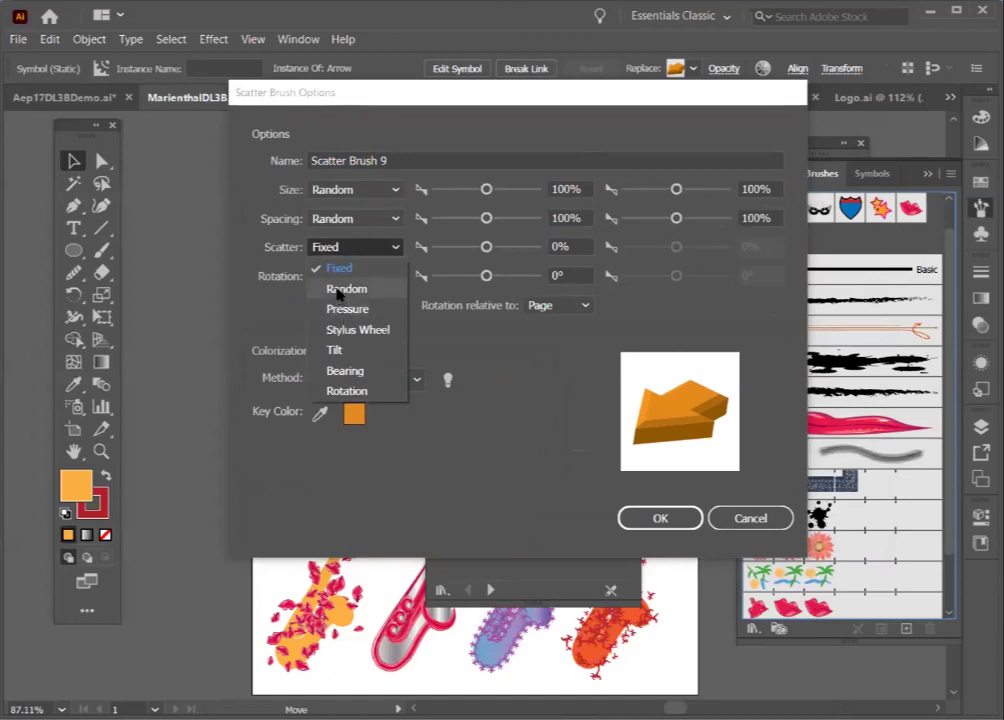
pyautogui.press('Escape')
pyautogui.click(340, 277)
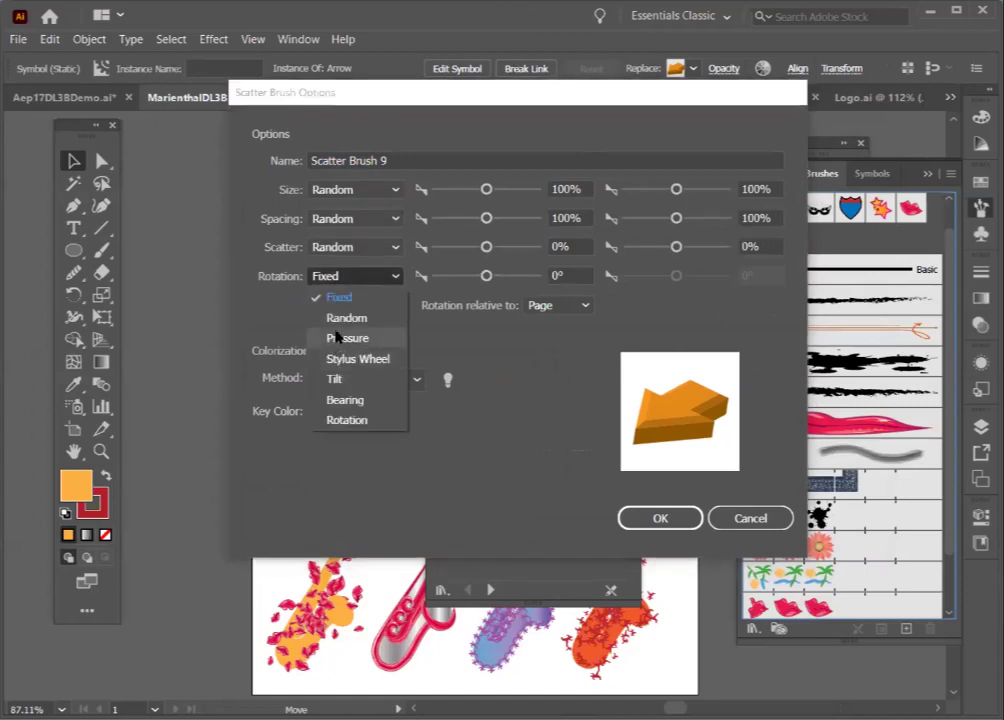
pyautogui.click(338, 319)
pyautogui.moveTo(394, 94); pyautogui.dragTo(719, 107)
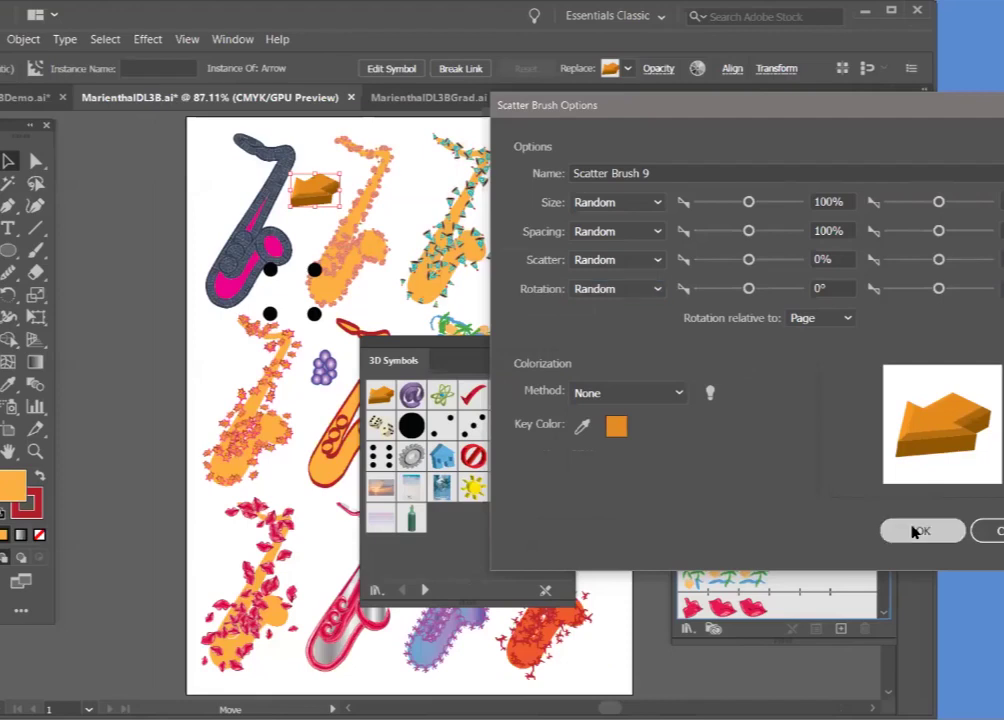
pyautogui.click(912, 531)
# Step: Apply the orange arrow scatter brush to the second saxophone of the top row and reopen the brush's options
pyautogui.click(445, 255)
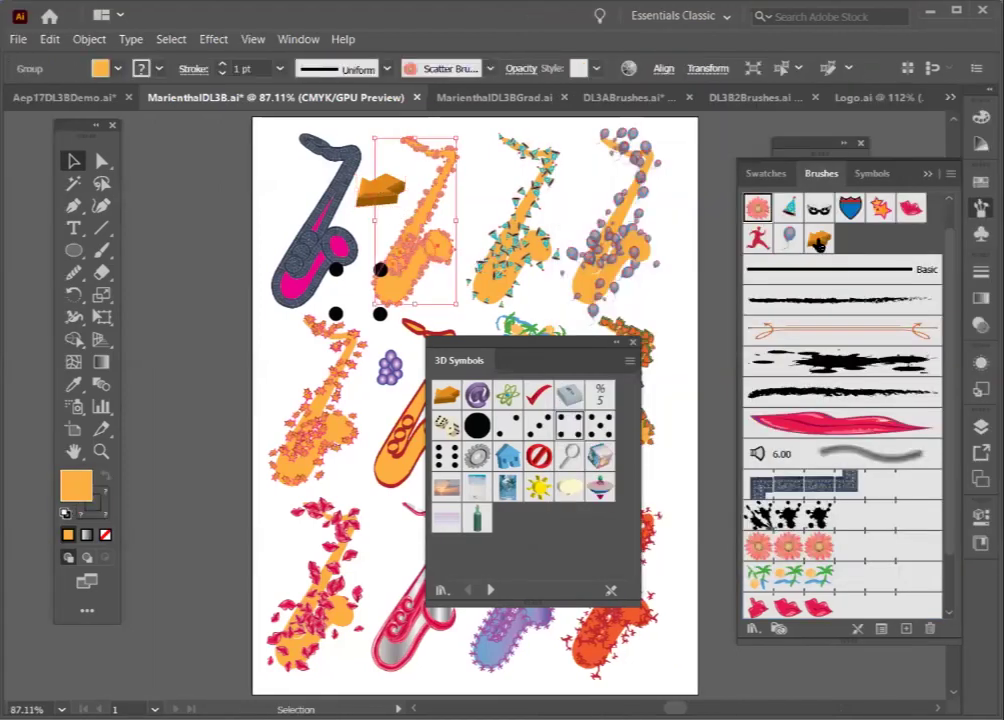
pyautogui.click(819, 240)
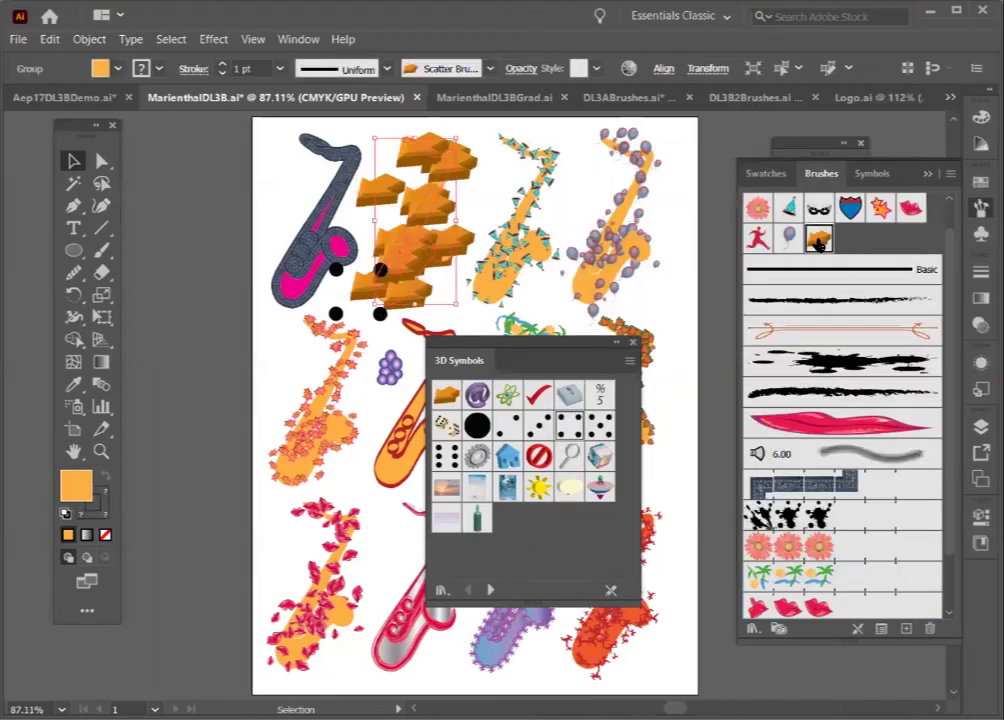
pyautogui.doubleClick(819, 240)
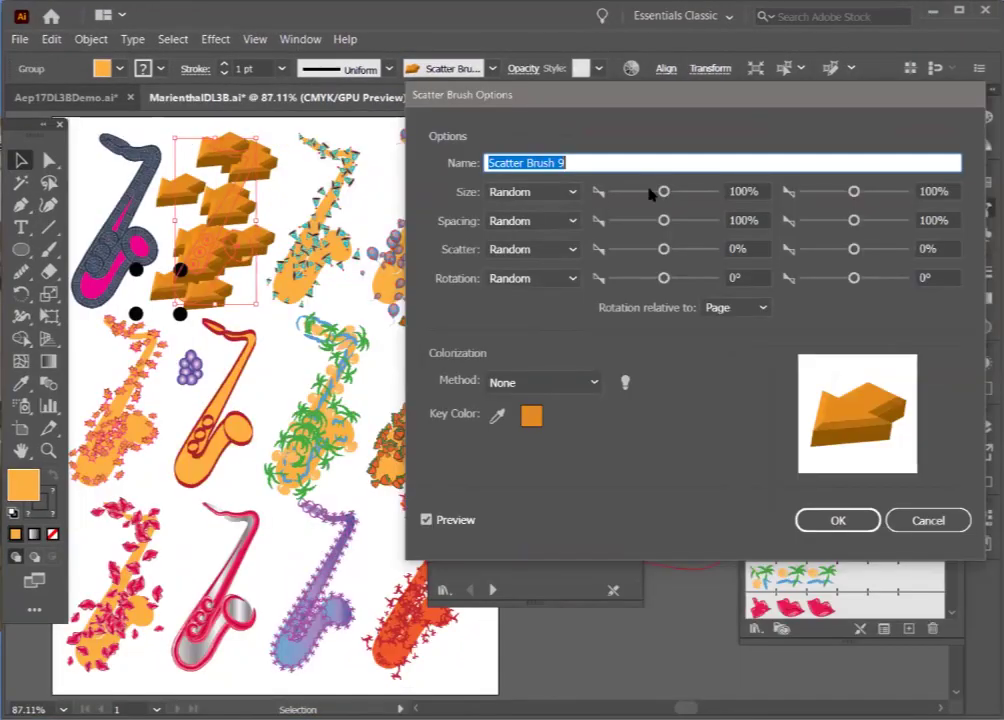
# Step: Set the arrow brush's random size range to 19%–31% and its spacing range to 19%–43%
pyautogui.moveTo(655, 194)
pyautogui.mouseDown()
pyautogui.moveTo(663, 192)
pyautogui.moveTo(618, 193)
pyautogui.mouseUp()
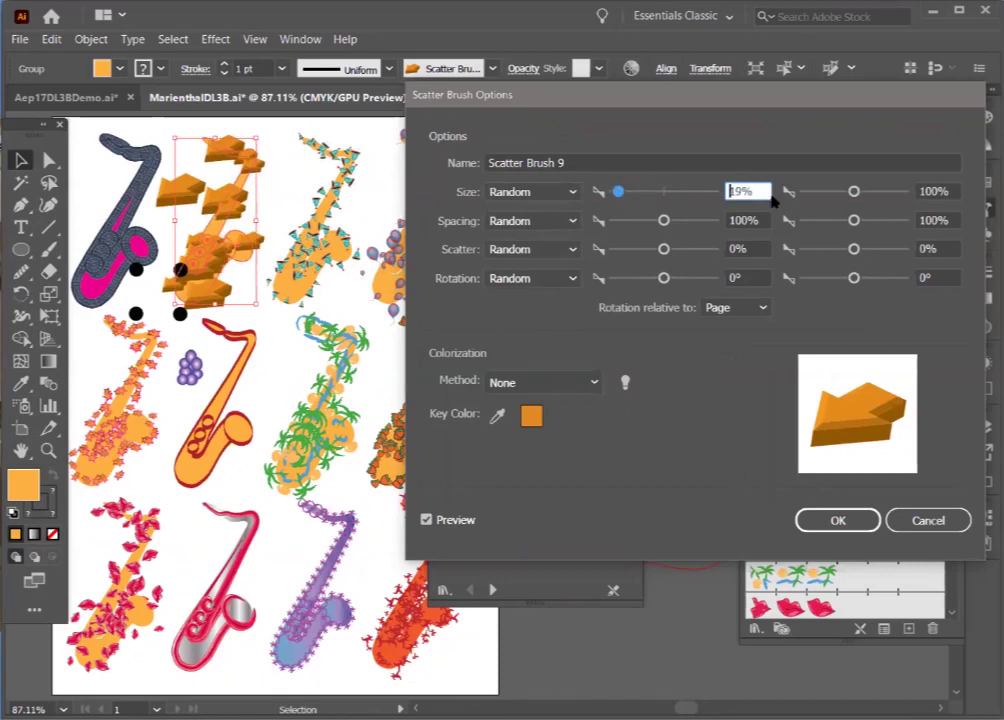
pyautogui.moveTo(852, 191); pyautogui.dragTo(813, 193)
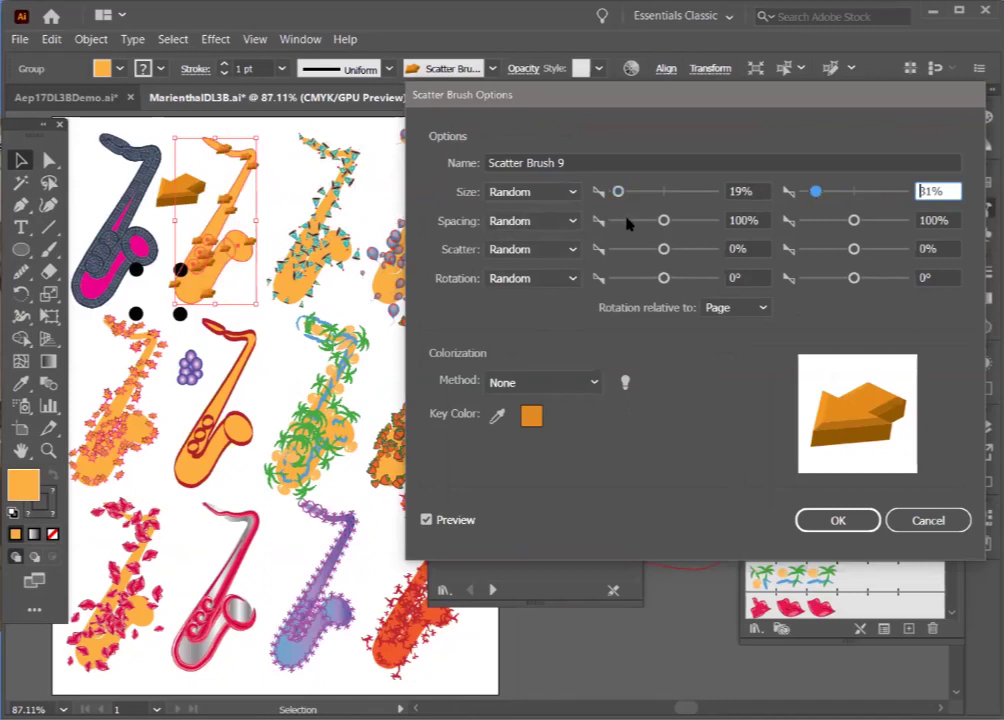
pyautogui.moveTo(663, 220); pyautogui.dragTo(618, 224)
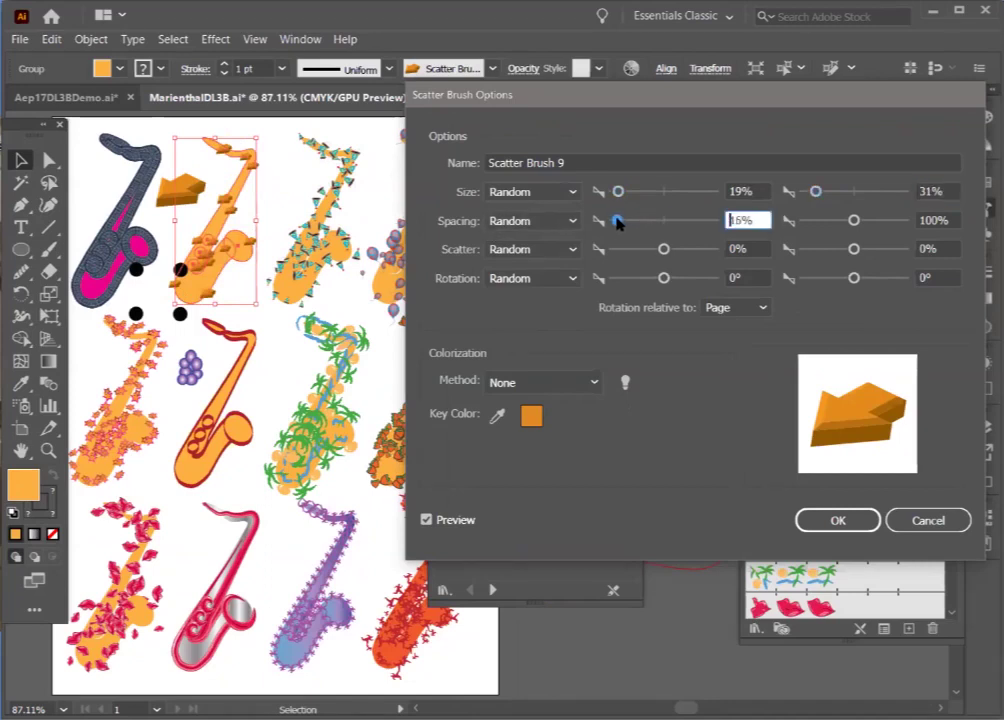
pyautogui.moveTo(853, 220)
pyautogui.mouseDown()
pyautogui.moveTo(811, 220)
pyautogui.moveTo(822, 224)
pyautogui.mouseUp()
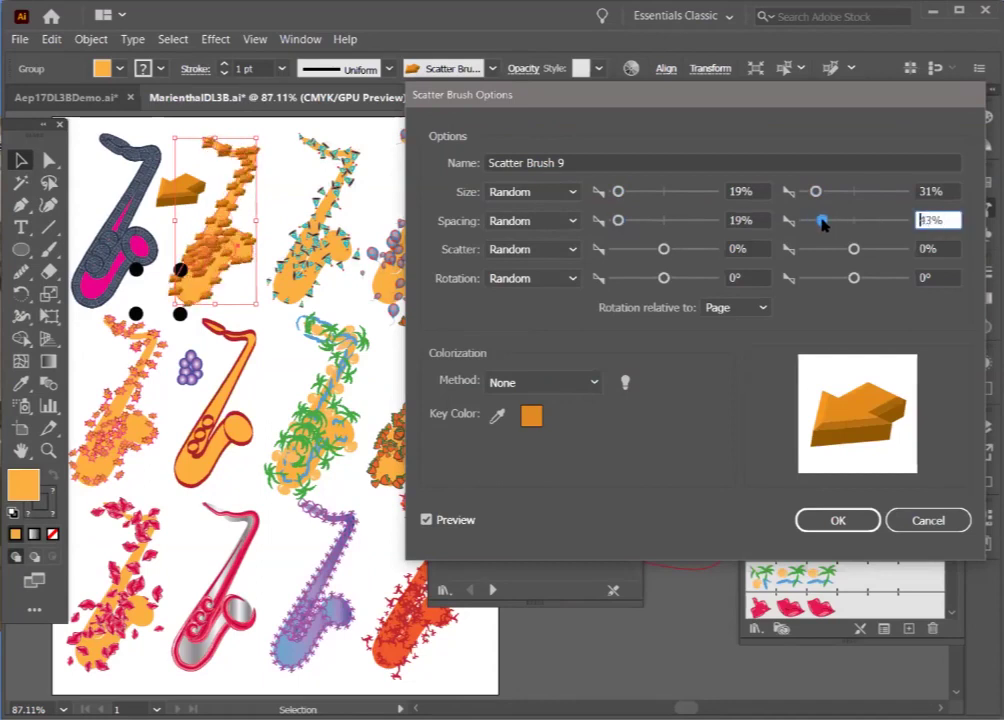
# Step: Try a random scatter range of -89% to 696% on the arrow brush
pyautogui.click(537, 249)
pyautogui.click(542, 288)
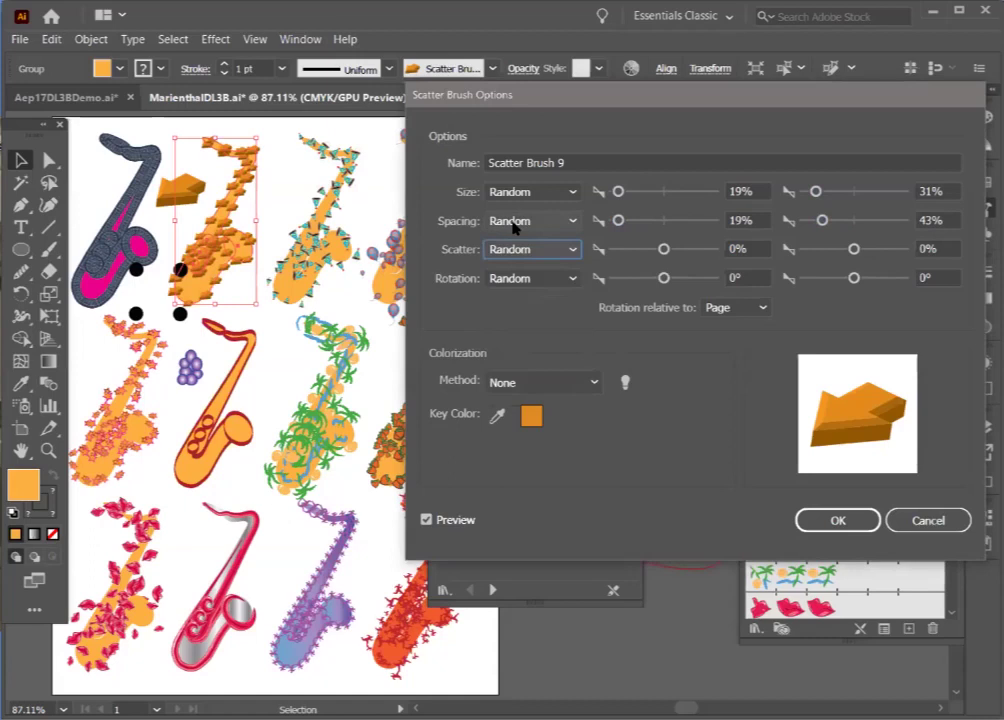
pyautogui.click(514, 223)
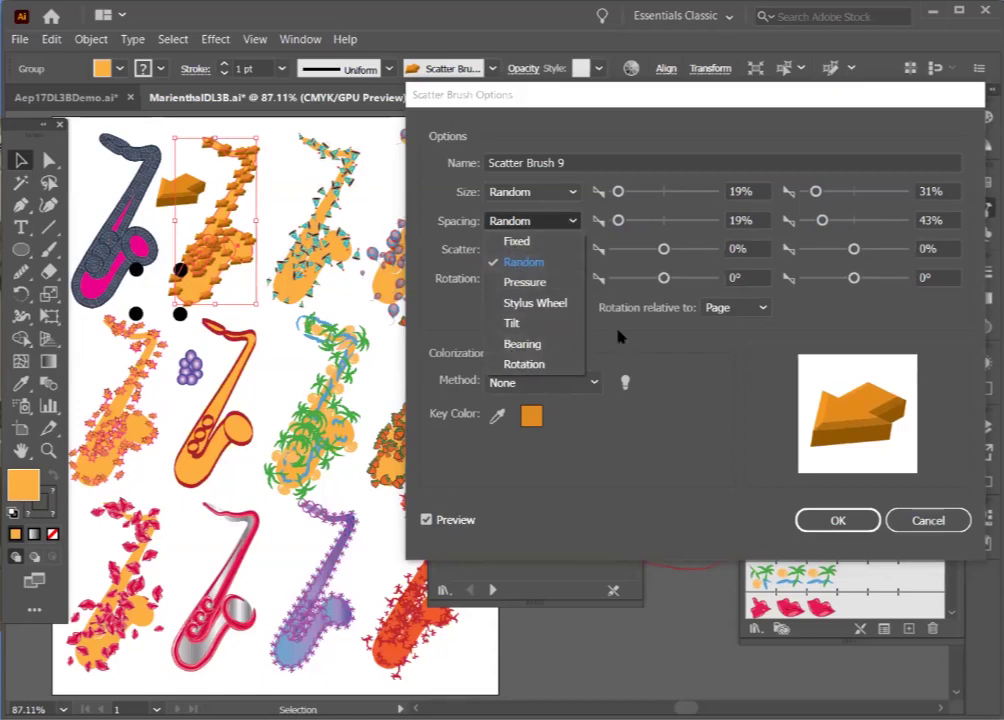
pyautogui.click(516, 257)
pyautogui.click(516, 251)
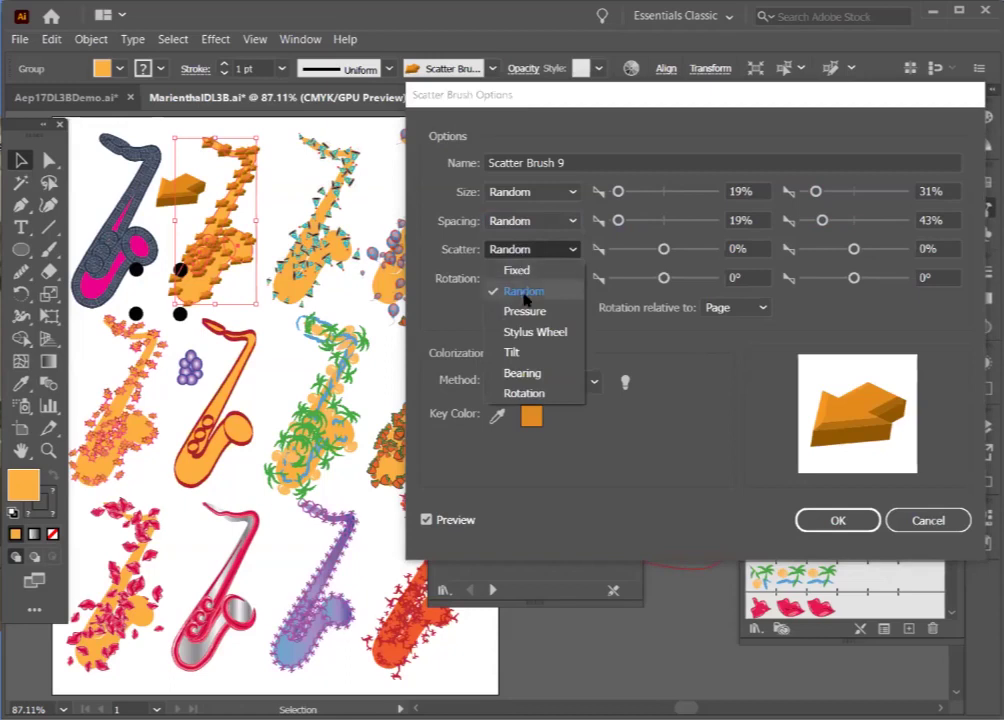
pyautogui.click(633, 242)
pyautogui.moveTo(664, 248); pyautogui.dragTo(660, 248)
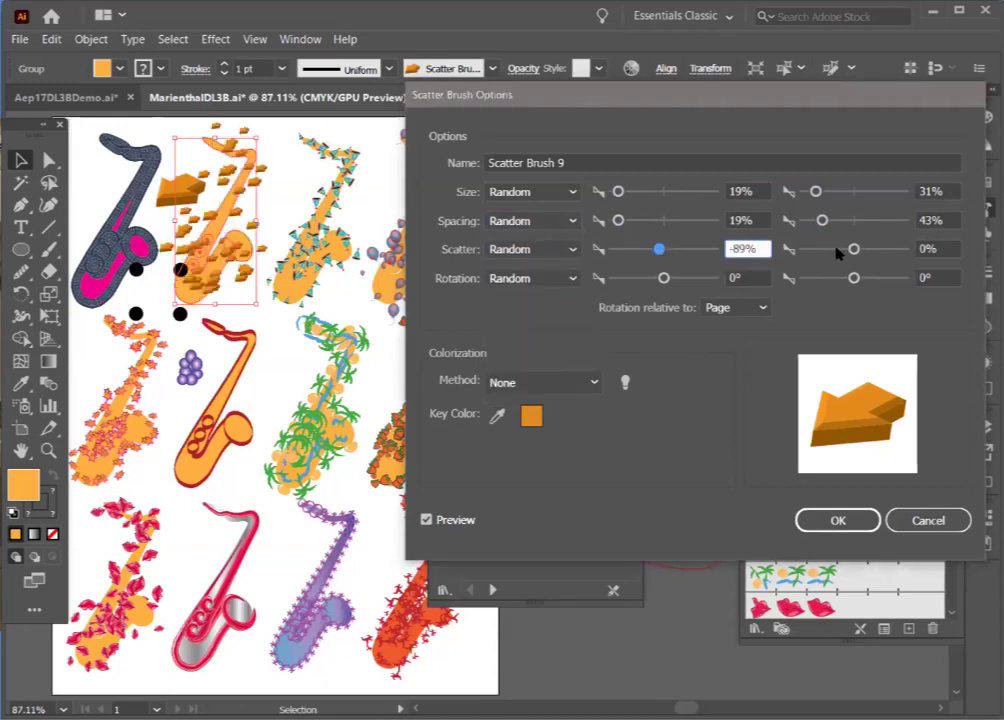
pyautogui.moveTo(854, 251); pyautogui.dragTo(889, 249)
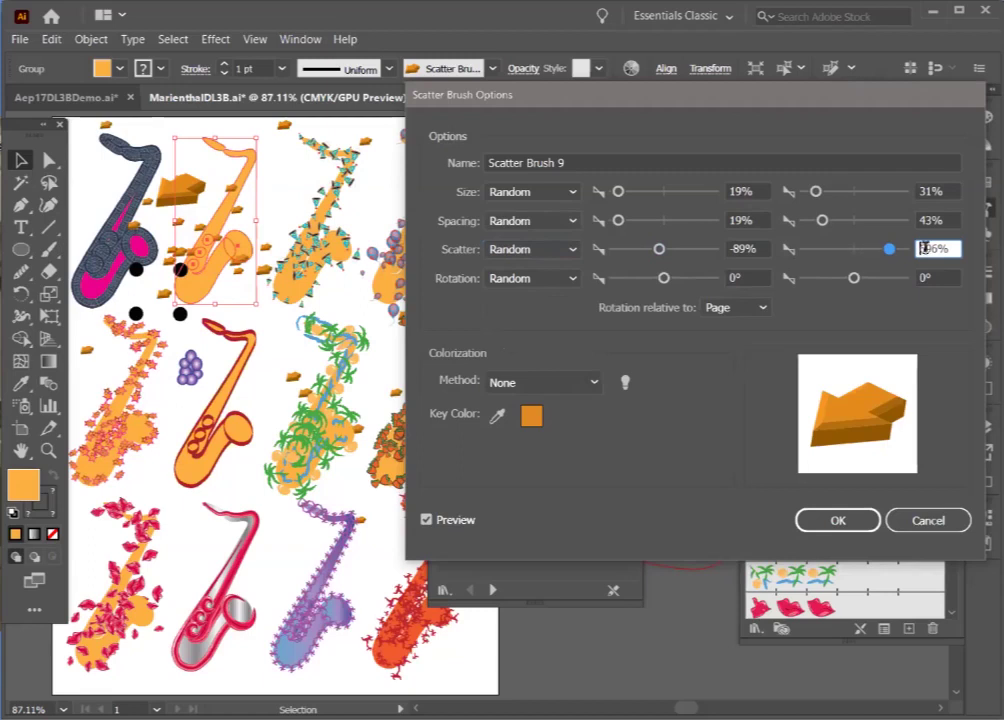
# Step: Set the arrow brush's random scatter range to -10% to 15%
pyautogui.hotkey('shift', 'Tab')
pyautogui.write('-1')
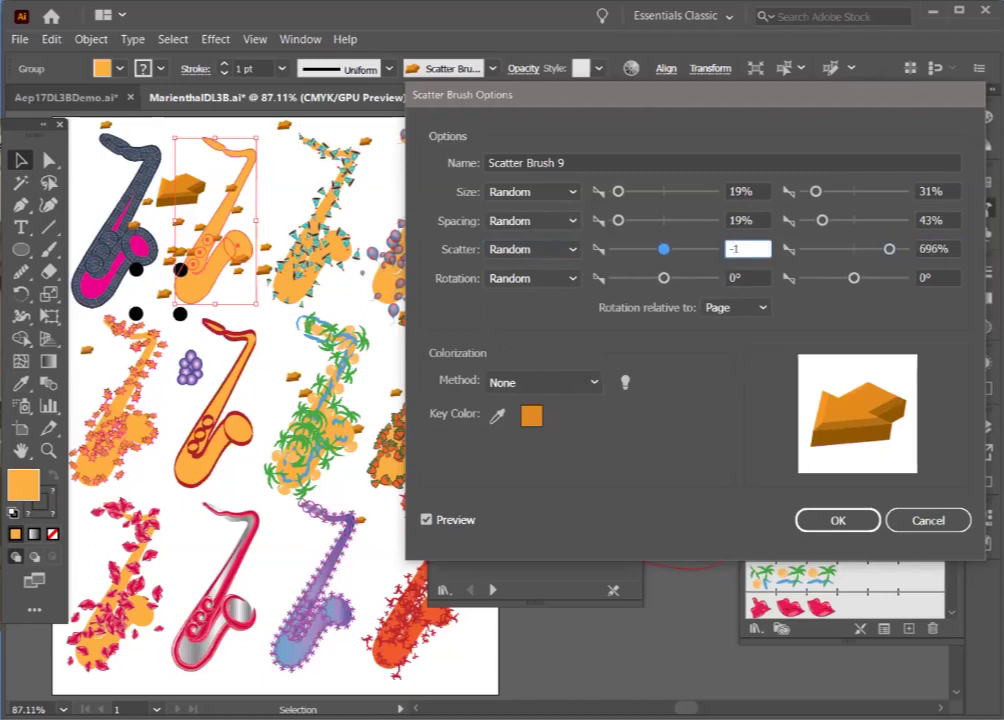
pyautogui.write('0')
pyautogui.press('Tab')
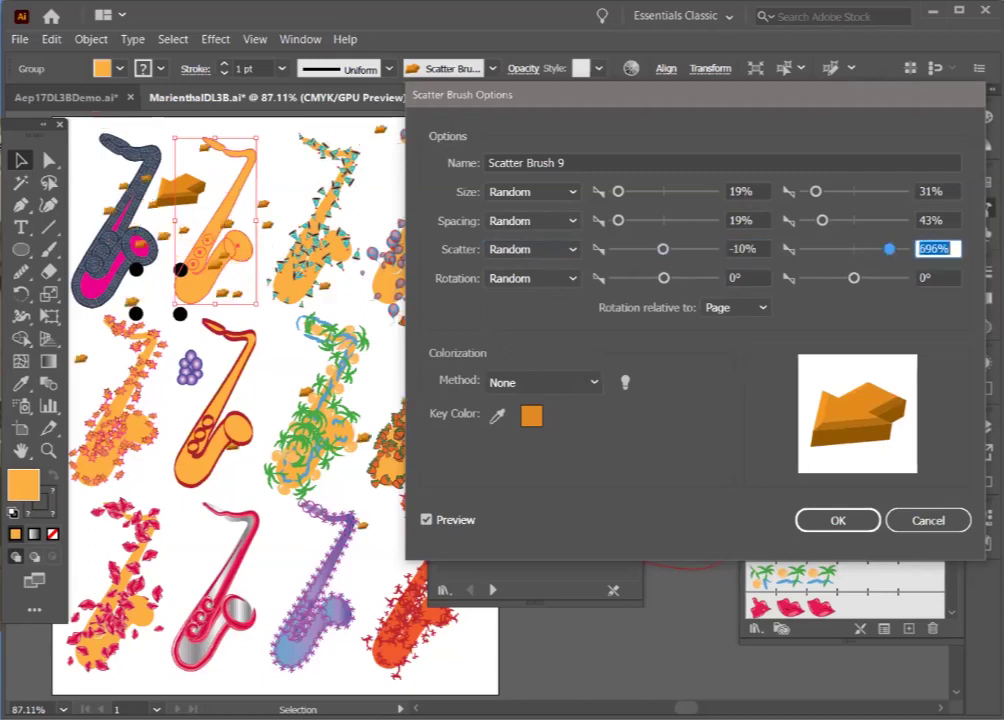
pyautogui.write('15')
pyautogui.press('Tab')
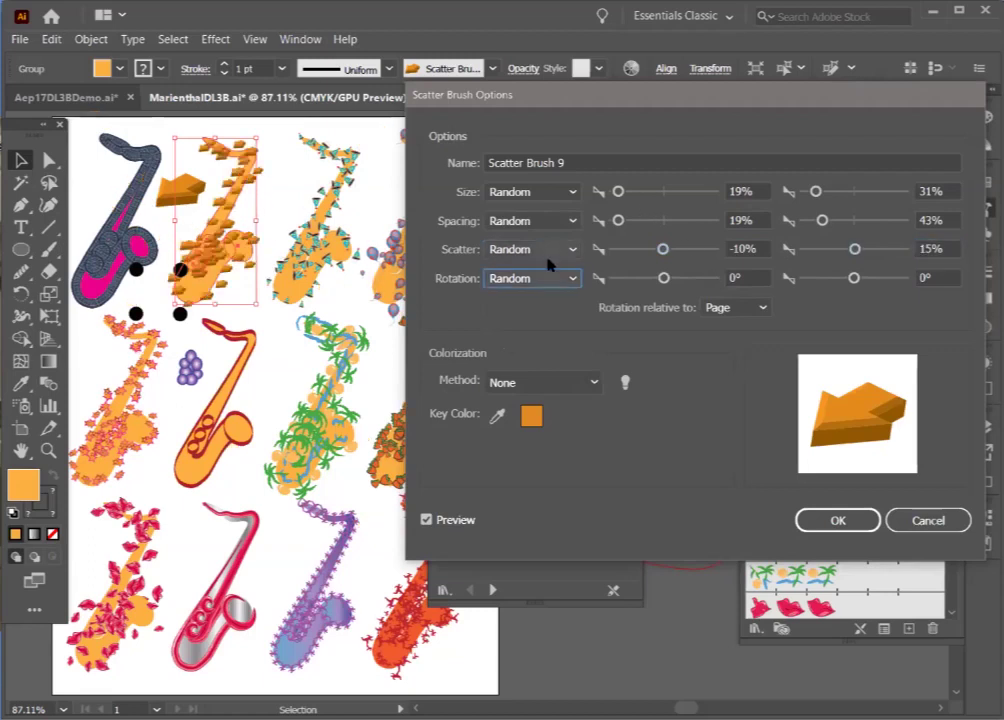
# Step: Set the arrow brush's random rotation range to -90° to 90° and accept the brush options
pyautogui.press('Tab')
pyautogui.write('-90')
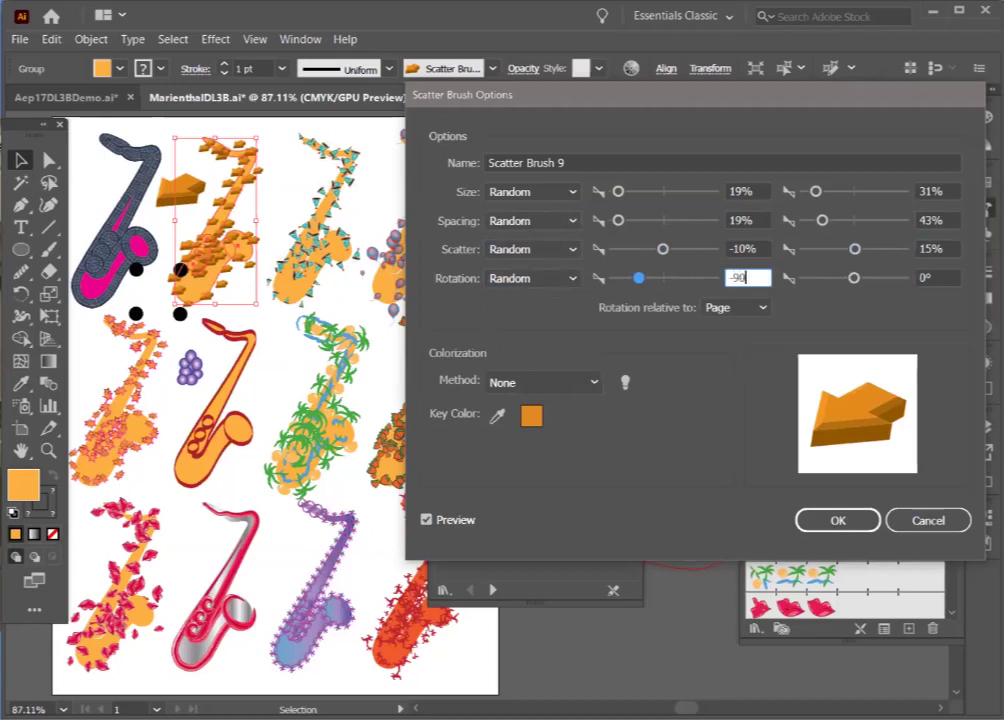
pyautogui.press('Tab')
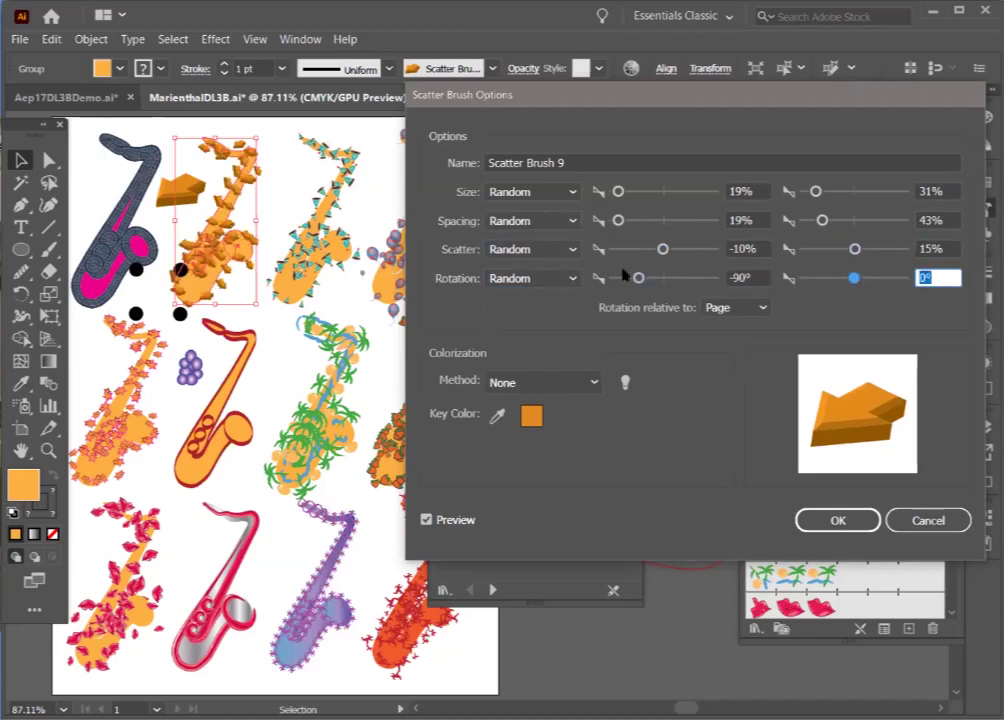
pyautogui.write('90')
pyautogui.press('Tab')
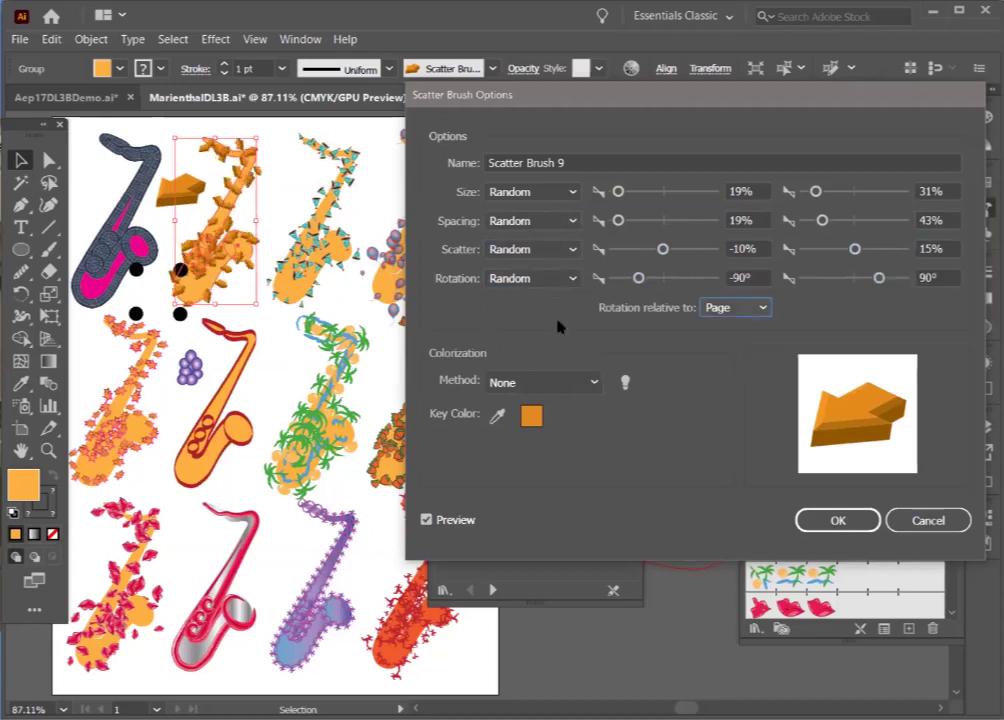
pyautogui.click(829, 519)
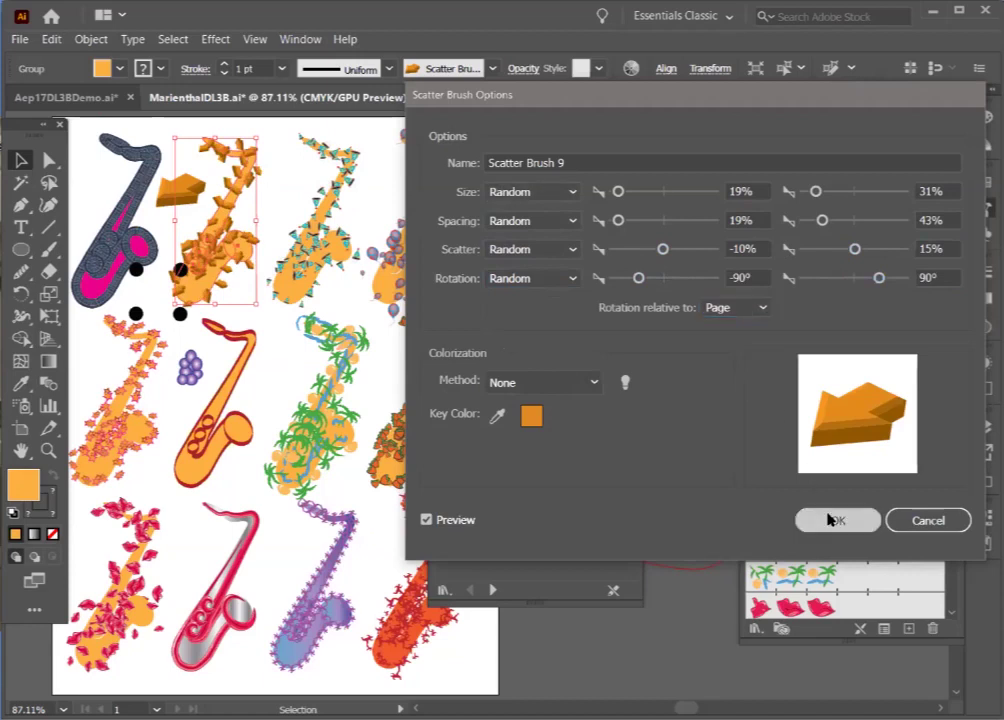
# Step: Examine the arrow-covered saxophone up close and move the 3D Symbols library clear of it
pyautogui.click(474, 393)
pyautogui.press('z')
pyautogui.moveTo(115, 157); pyautogui.dragTo(356, 184)
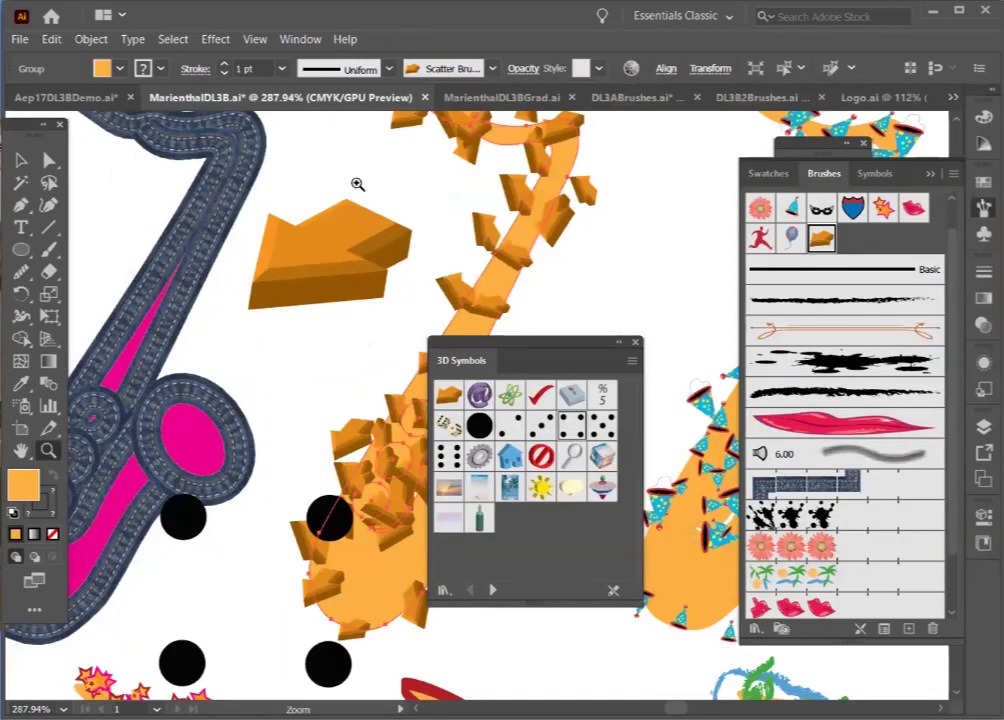
pyautogui.click(22, 162)
pyautogui.moveTo(548, 352); pyautogui.dragTo(205, 158)
pyautogui.hotkey('ctrl', '0')
# Step: Place the Futo sushi symbol over the second saxophone of the middle row
pyautogui.click(382, 188)
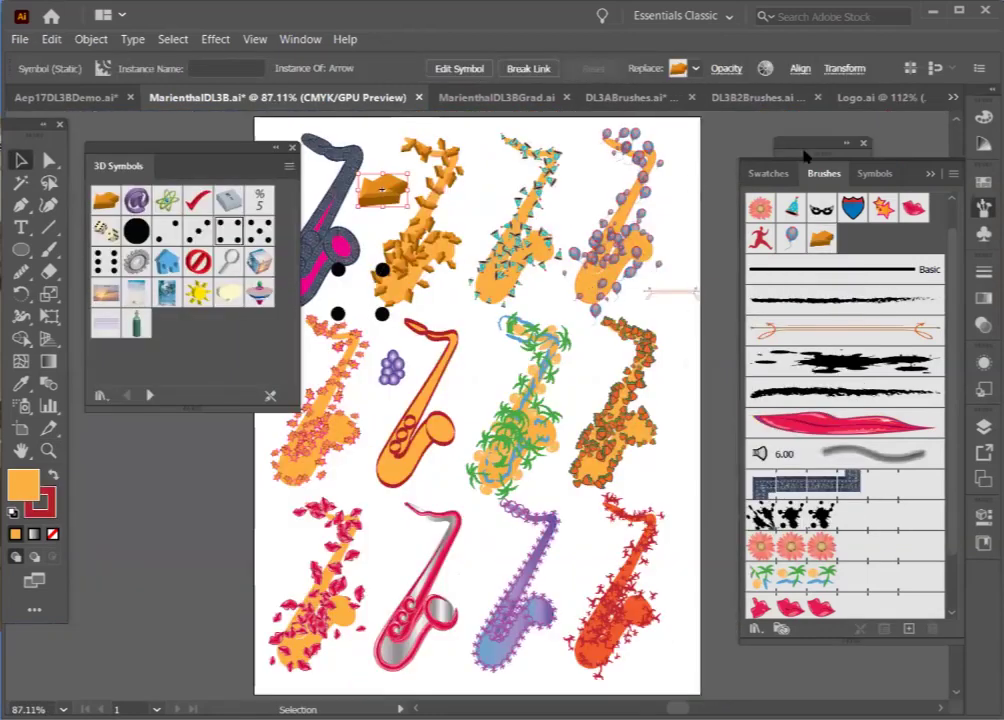
pyautogui.click(875, 173)
pyautogui.moveTo(821, 300); pyautogui.dragTo(470, 368)
# Step: Browse the preset symbol libraries from 3D Symbols through to Regal Vector Pack, ending with the Sushi library
pyautogui.click(145, 395)
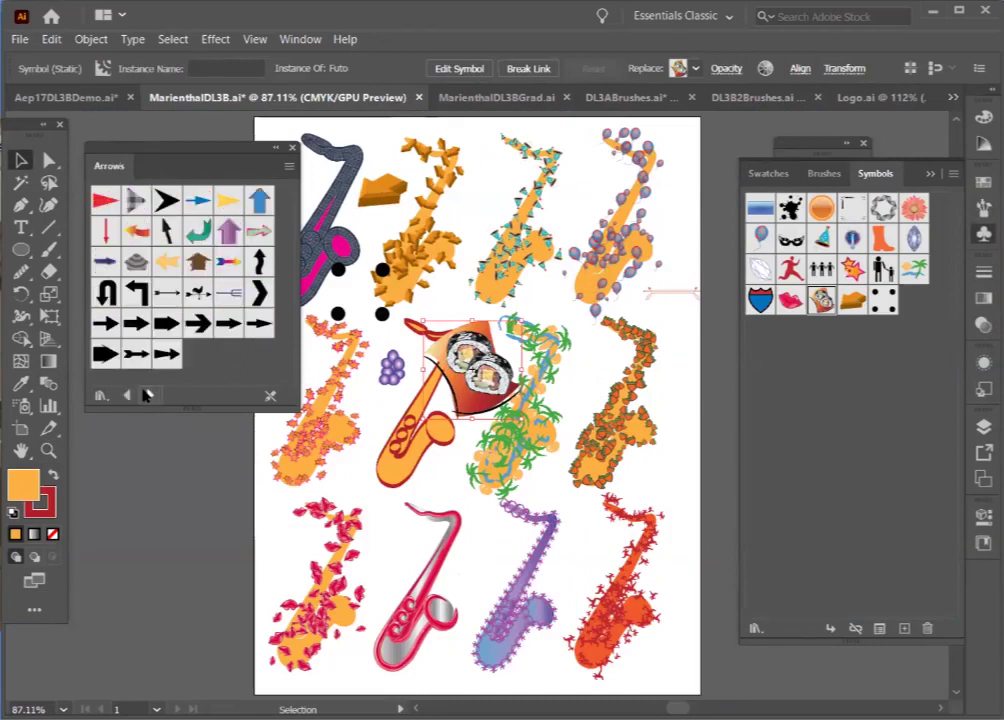
pyautogui.click(145, 395)
pyautogui.click(145, 395)
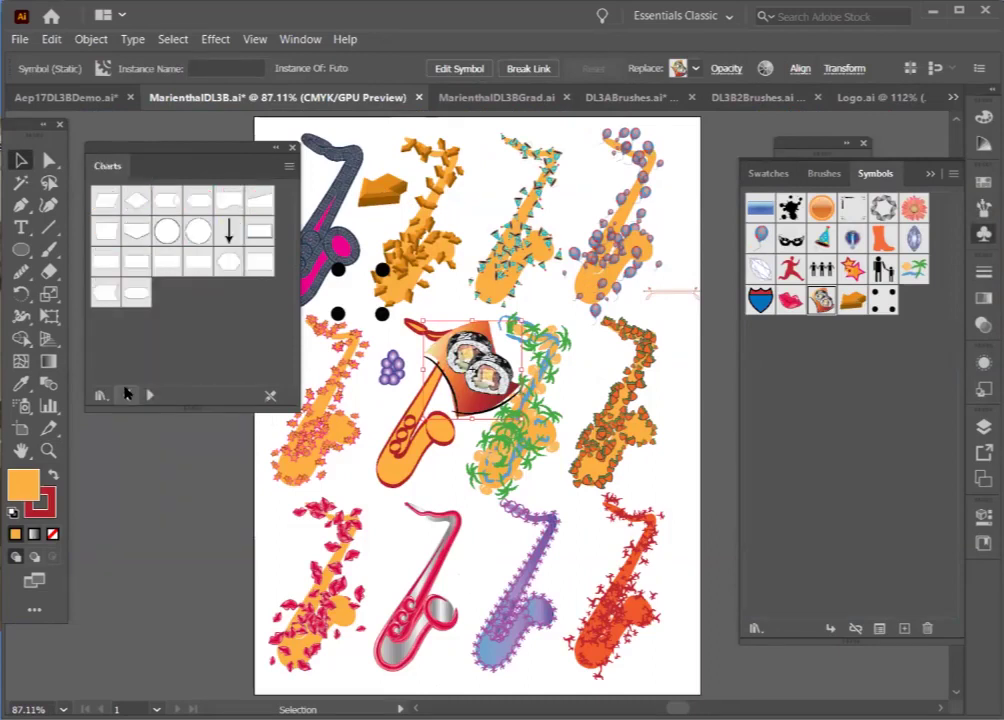
pyautogui.click(148, 396)
pyautogui.click(148, 396)
pyautogui.click(148, 396)
pyautogui.click(148, 396)
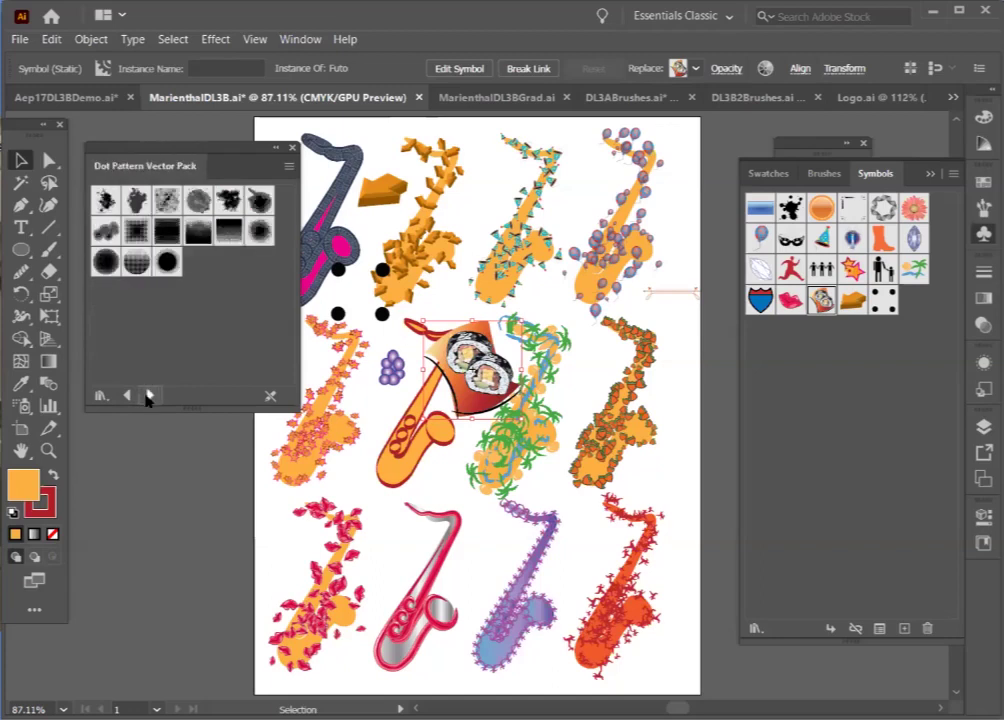
pyautogui.click(148, 396)
pyautogui.click(148, 396)
pyautogui.click(148, 396)
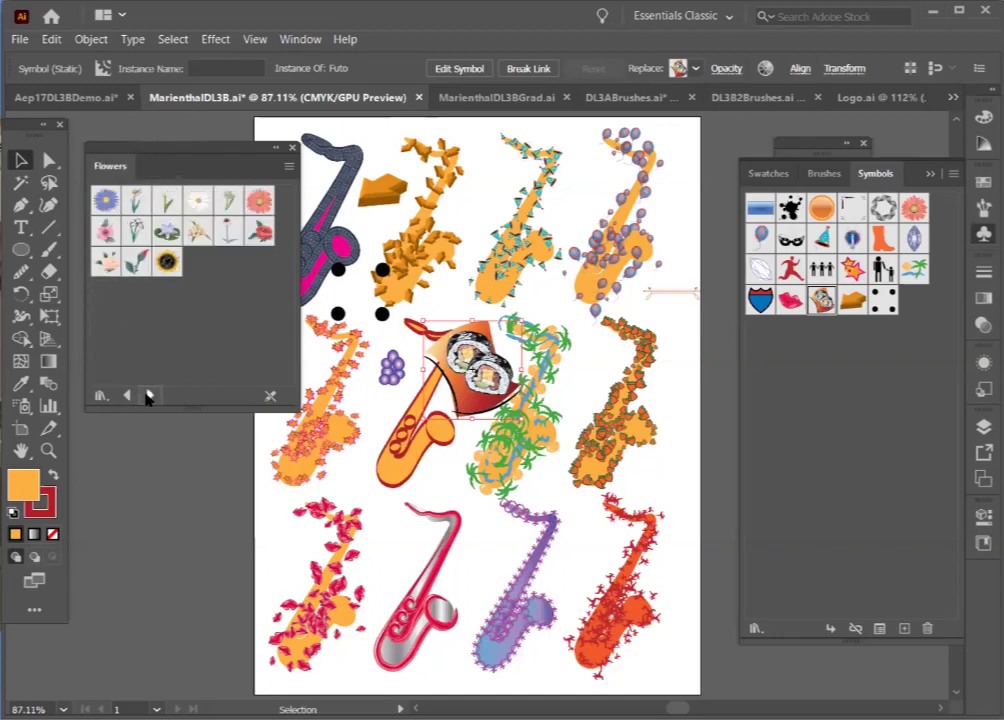
pyautogui.click(148, 396)
pyautogui.click(148, 396)
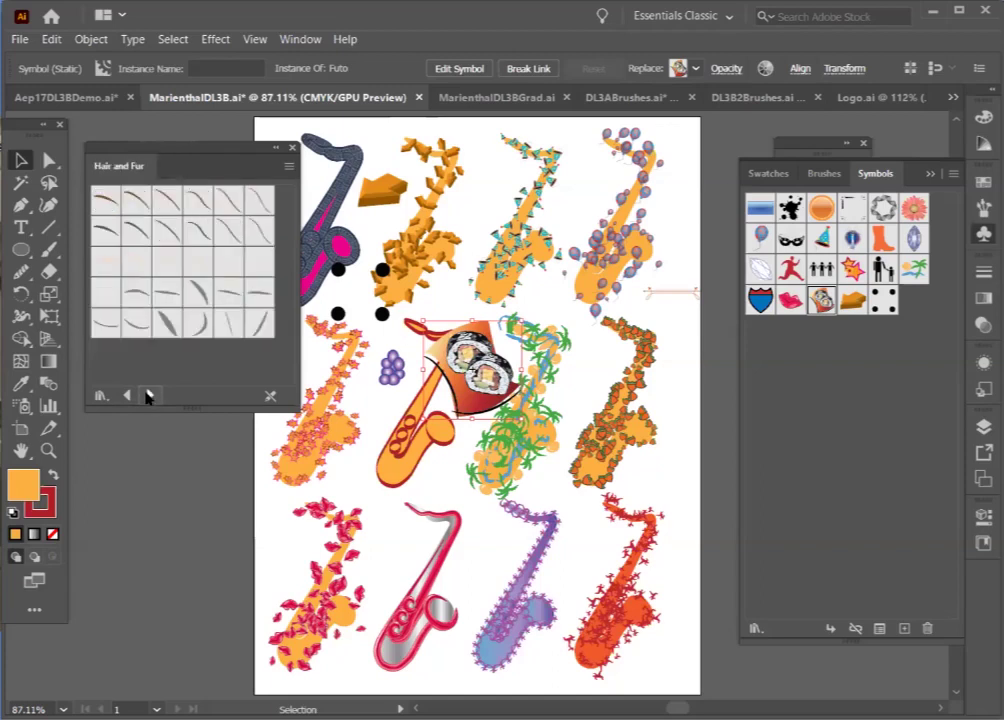
pyautogui.click(145, 396)
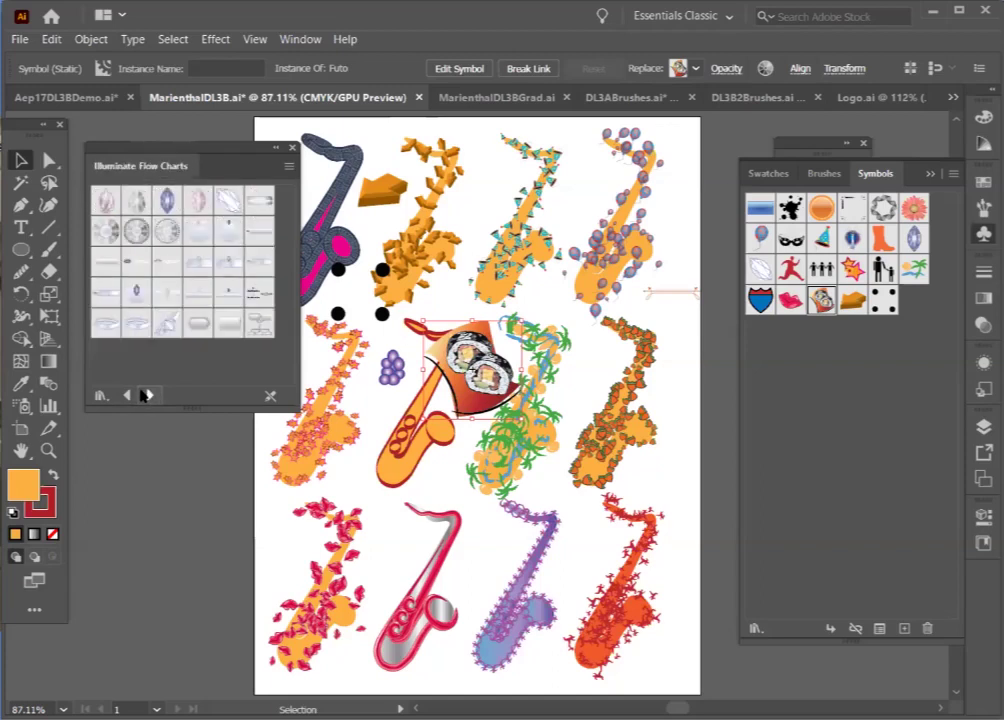
pyautogui.click(145, 396)
pyautogui.click(145, 396)
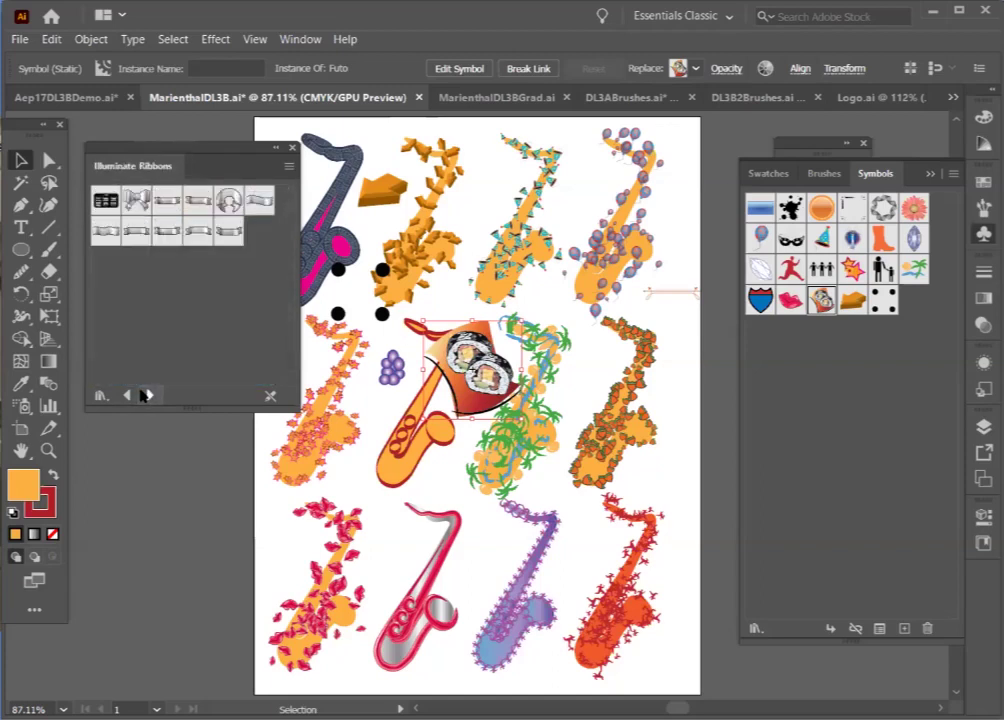
pyautogui.click(145, 396)
pyautogui.click(145, 396)
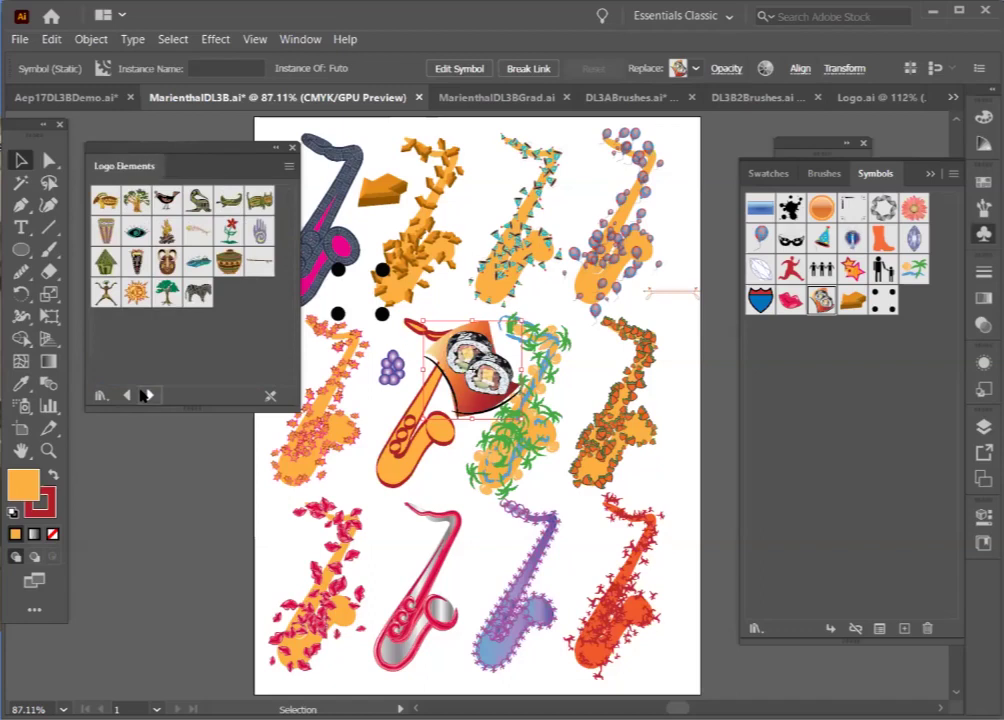
pyautogui.click(145, 396)
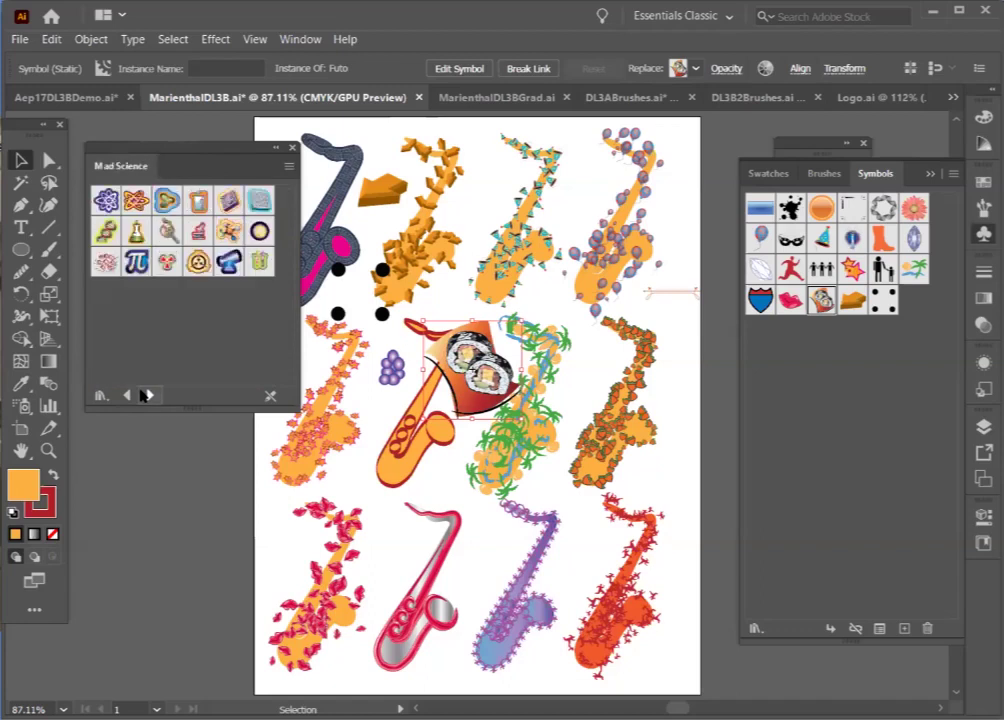
pyautogui.click(145, 396)
pyautogui.click(145, 396)
pyautogui.click(145, 396)
pyautogui.click(145, 396)
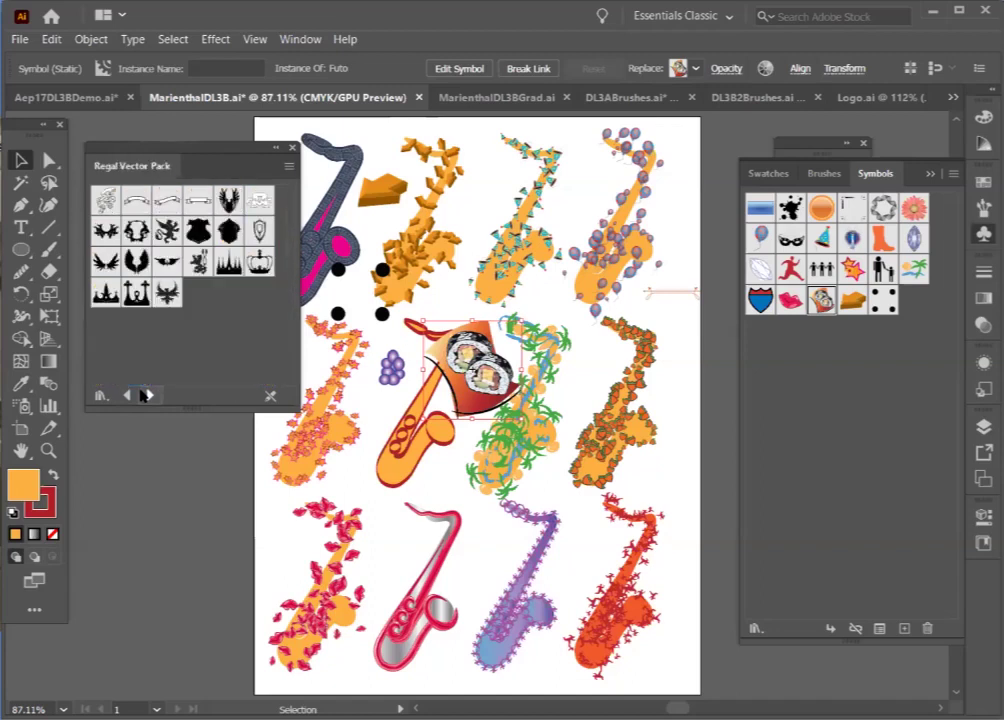
pyautogui.click(145, 396)
pyautogui.click(145, 396)
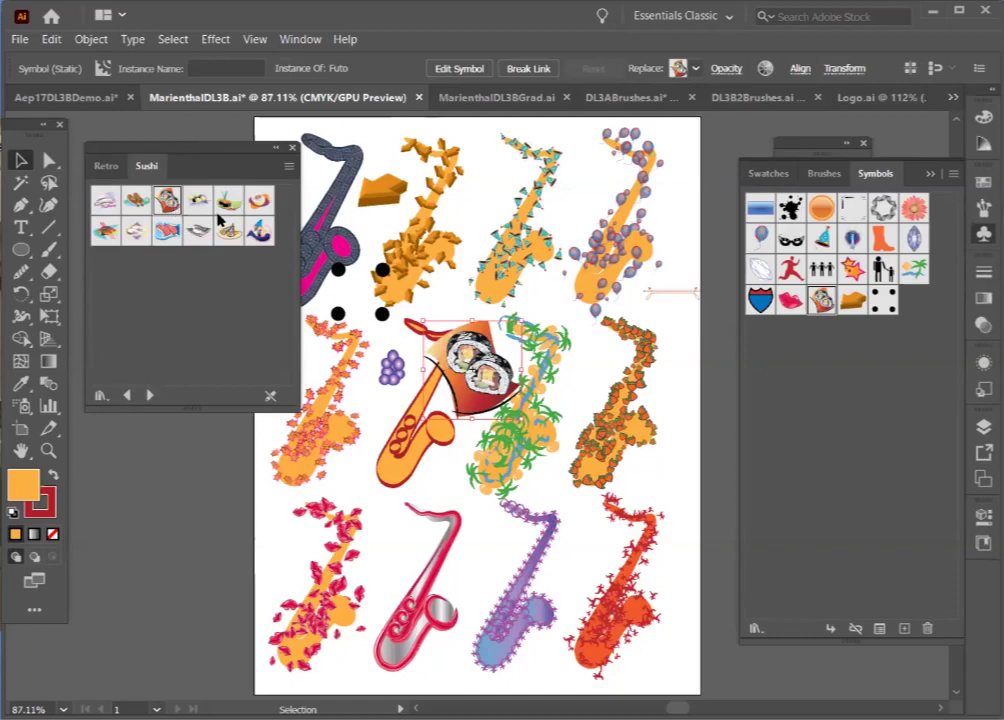
# Step: Place the tobiko sushi symbol over the second middle-row saxophone and try to define it as a scatter brush
pyautogui.moveTo(228, 199); pyautogui.dragTo(432, 473)
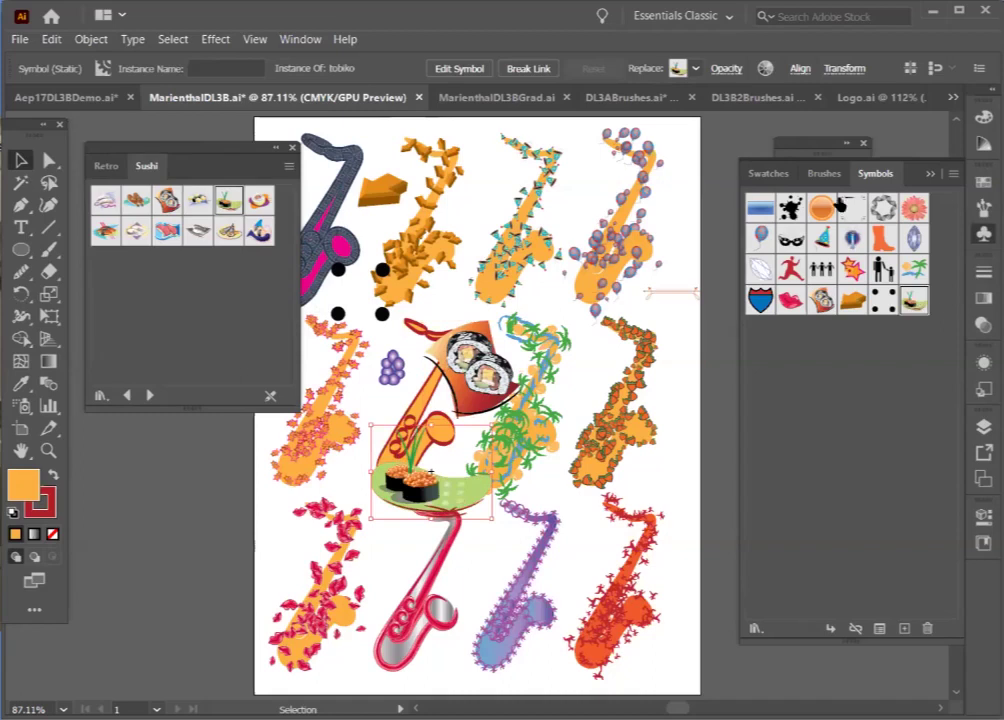
pyautogui.press('F5')
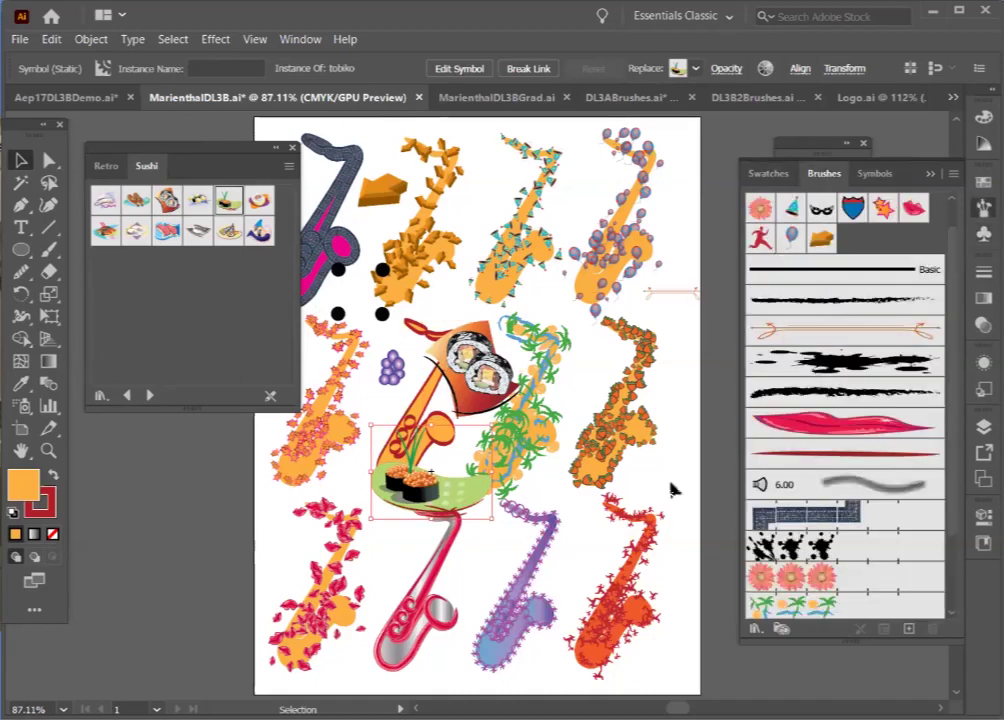
pyautogui.moveTo(430, 470)
pyautogui.mouseDown()
pyautogui.moveTo(735, 395)
pyautogui.moveTo(870, 253)
pyautogui.mouseUp()
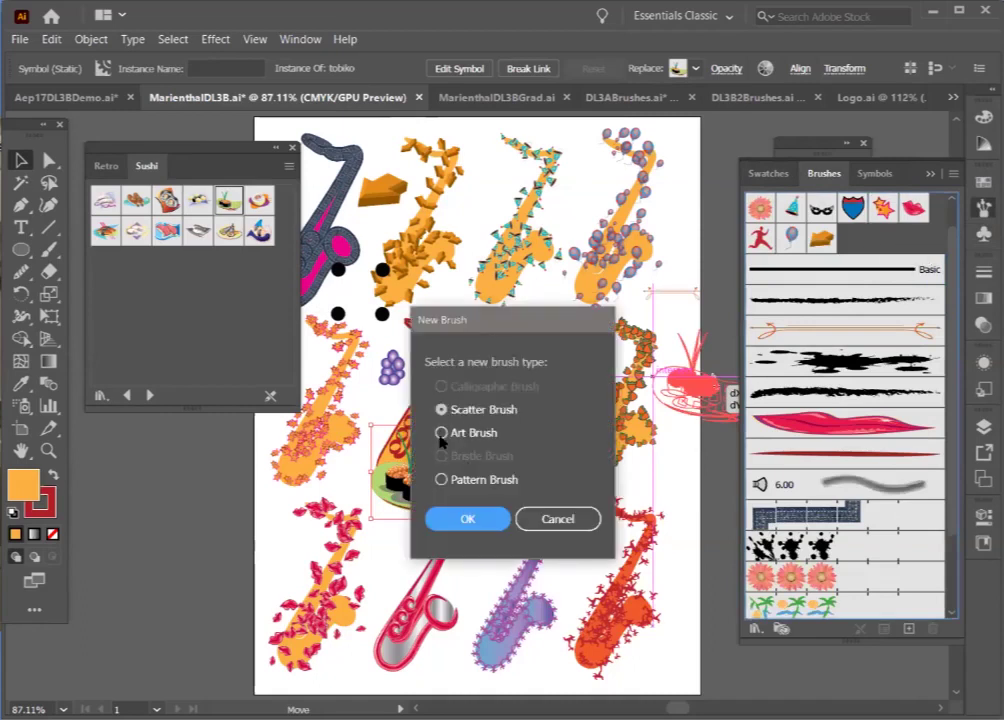
pyautogui.click(465, 519)
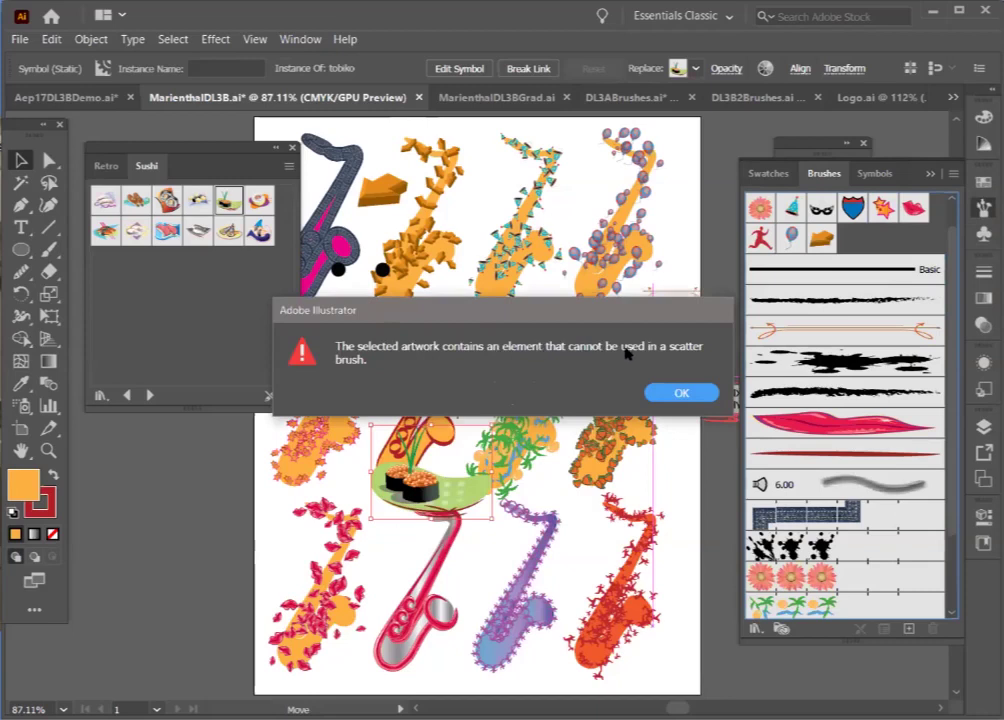
pyautogui.click(676, 392)
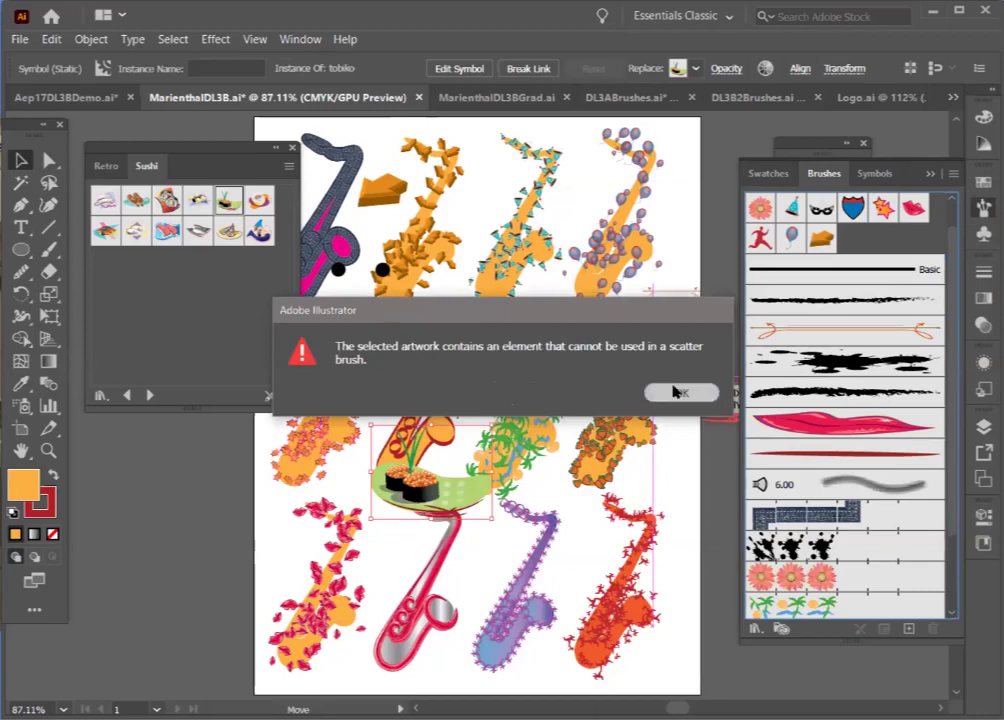
# Step: Try to define the Futo sushi symbol as an art brush and delete the symbol from the artboard
pyautogui.moveTo(470, 360)
pyautogui.mouseDown()
pyautogui.moveTo(683, 314)
pyautogui.moveTo(795, 240)
pyautogui.moveTo(848, 245)
pyautogui.mouseUp()
pyautogui.click(441, 432)
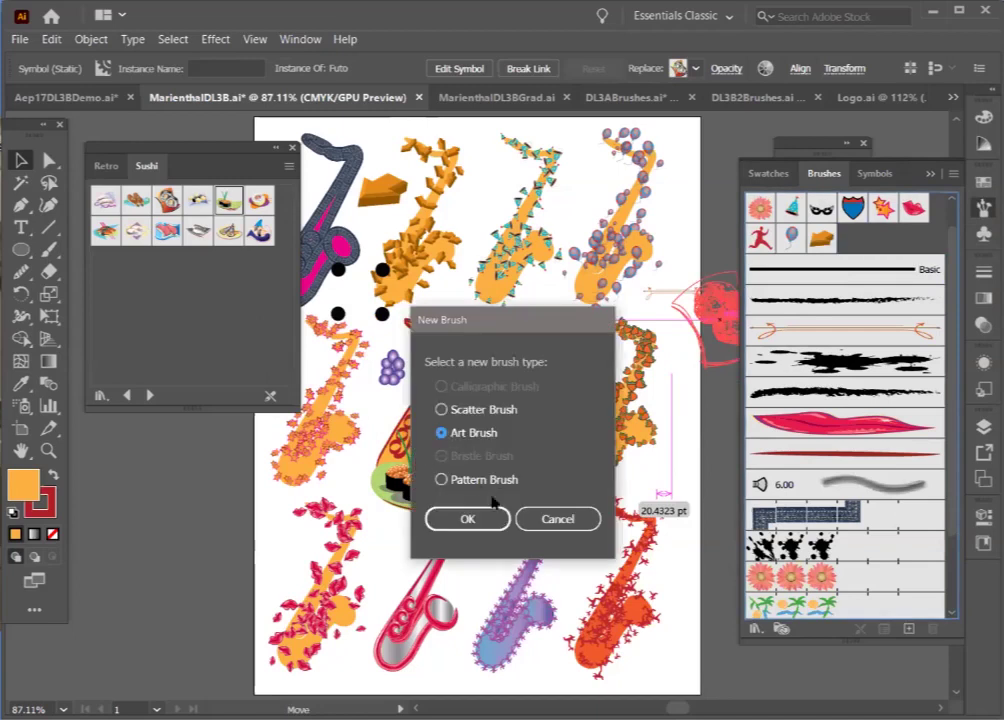
pyautogui.click(484, 520)
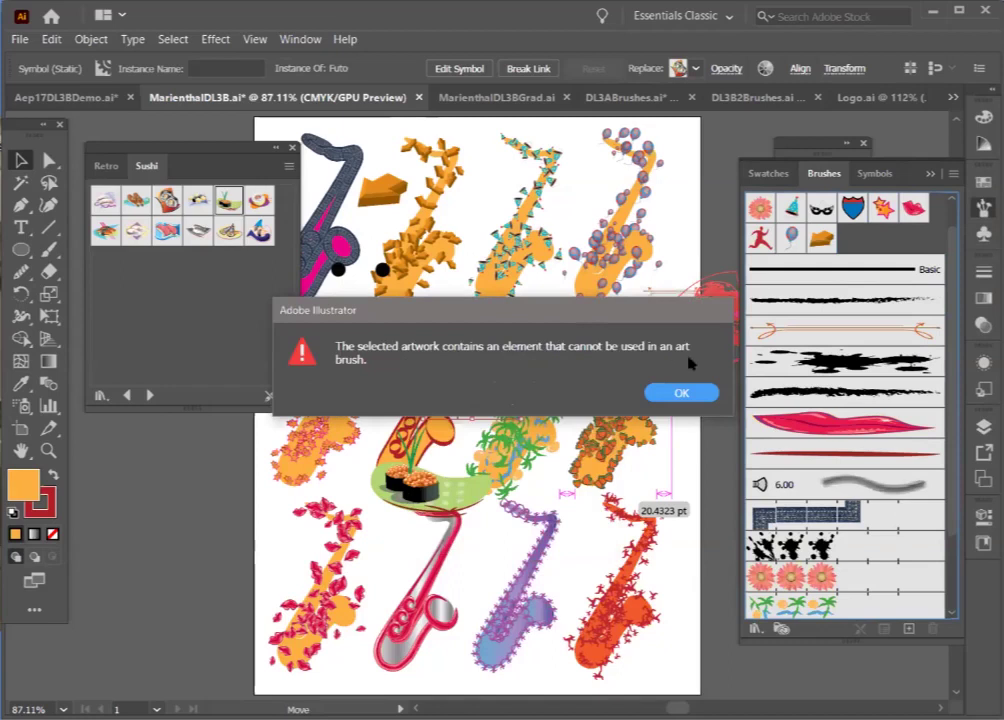
pyautogui.click(681, 392)
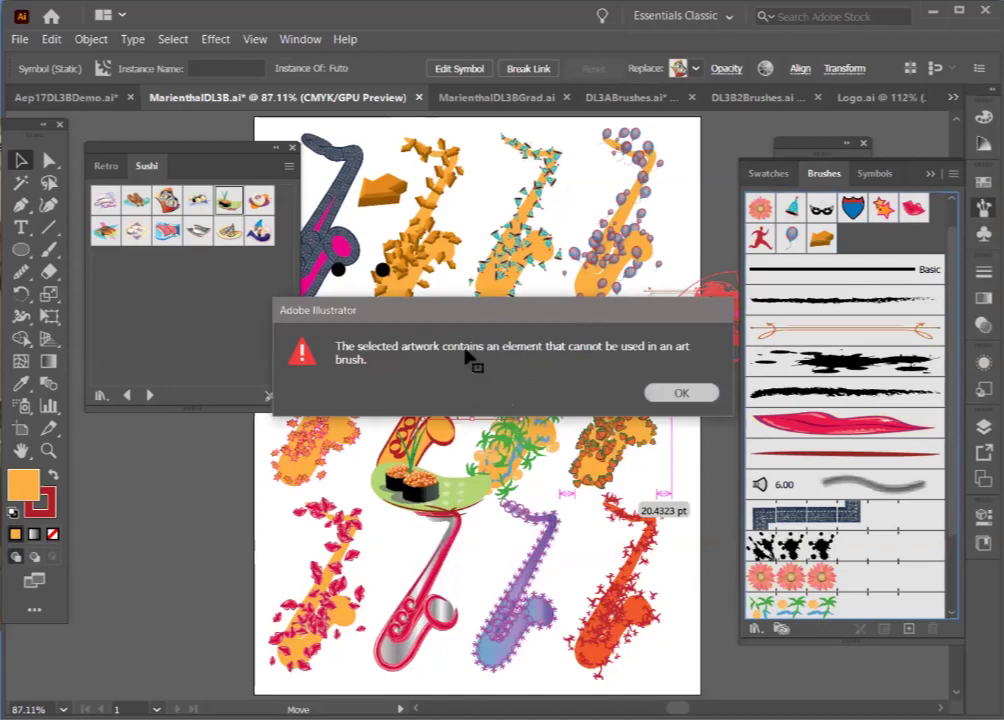
pyautogui.press('Delete')
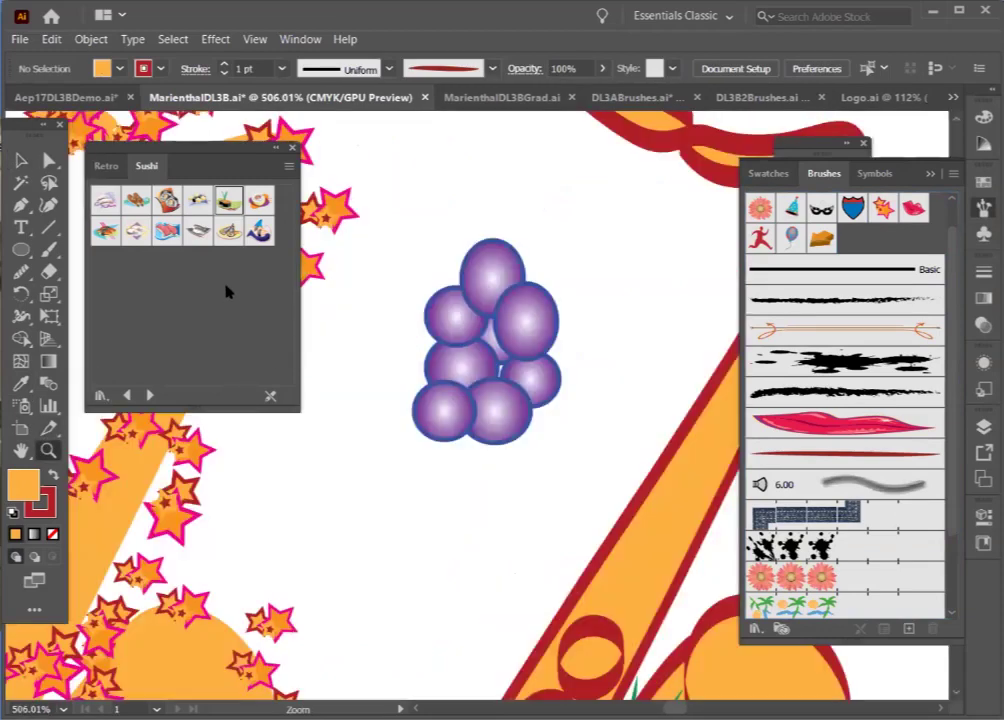
# Step: Select all the grapes in the purple cluster between the first two saxophones of the middle row
pyautogui.moveTo(335, 335); pyautogui.dragTo(445, 417)
pyautogui.click(458, 201)
pyautogui.scroll(-1, 476, 420)
pyautogui.scroll(-5, 476, 420)
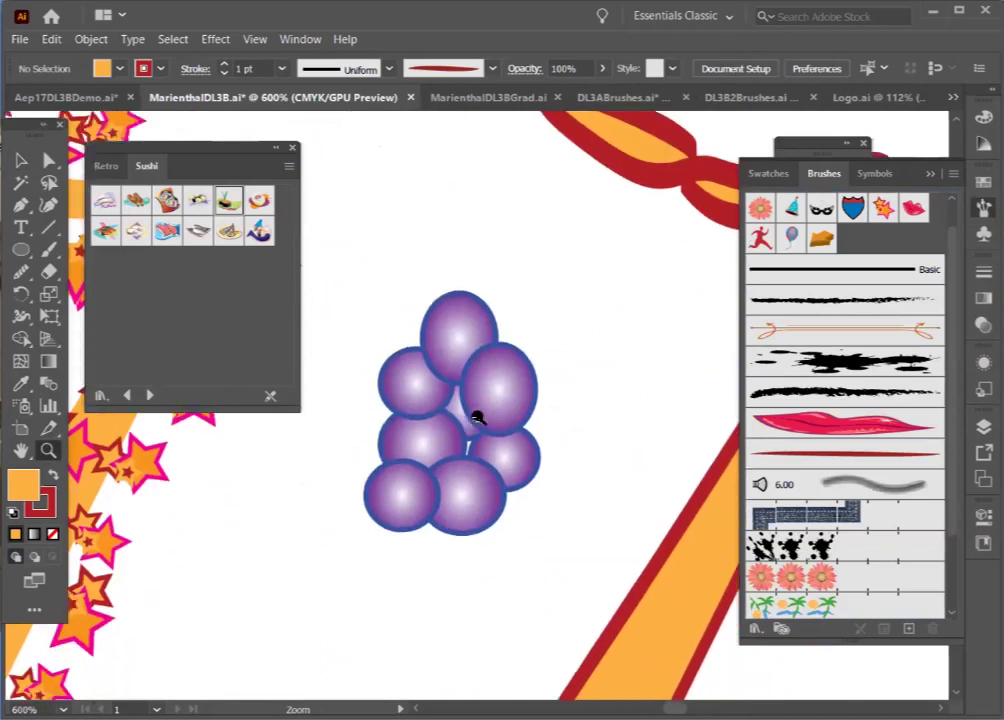
pyautogui.press('v')
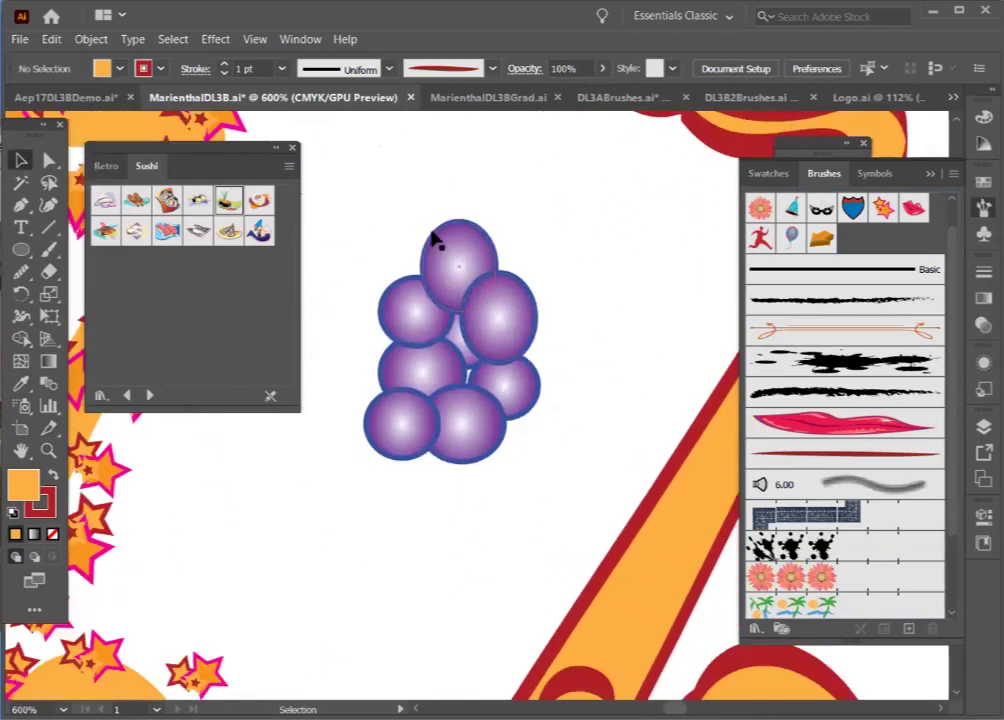
pyautogui.moveTo(372, 202); pyautogui.dragTo(536, 484)
# Step: Try to define the gradient-filled grape cluster as a scatter brush
pyautogui.moveTo(448, 265); pyautogui.dragTo(856, 252)
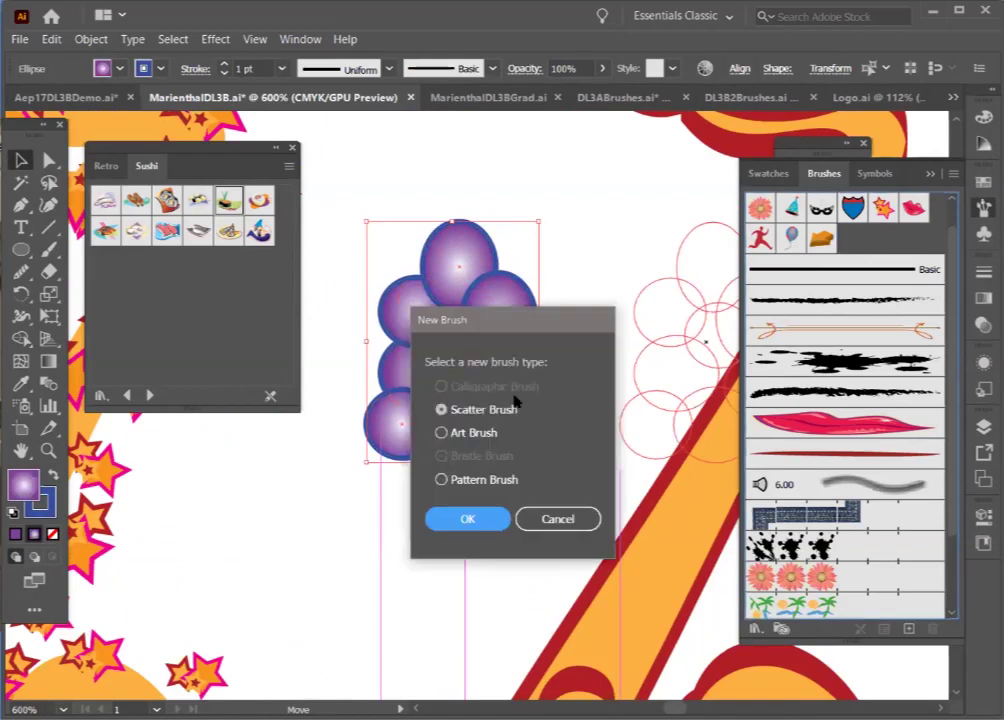
pyautogui.click(468, 521)
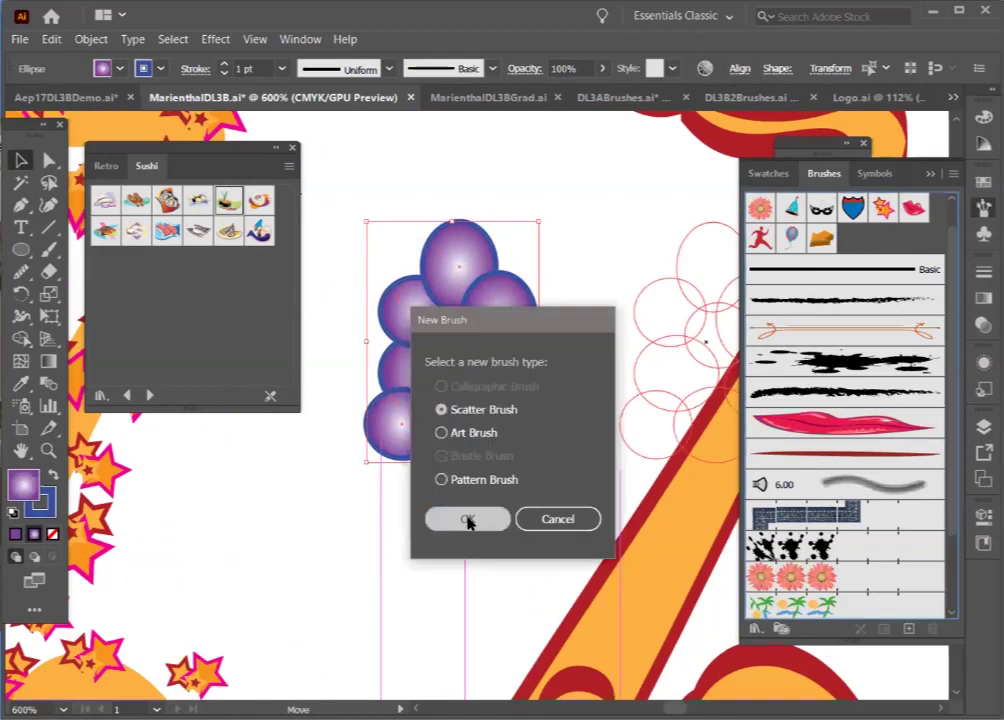
pyautogui.click(681, 393)
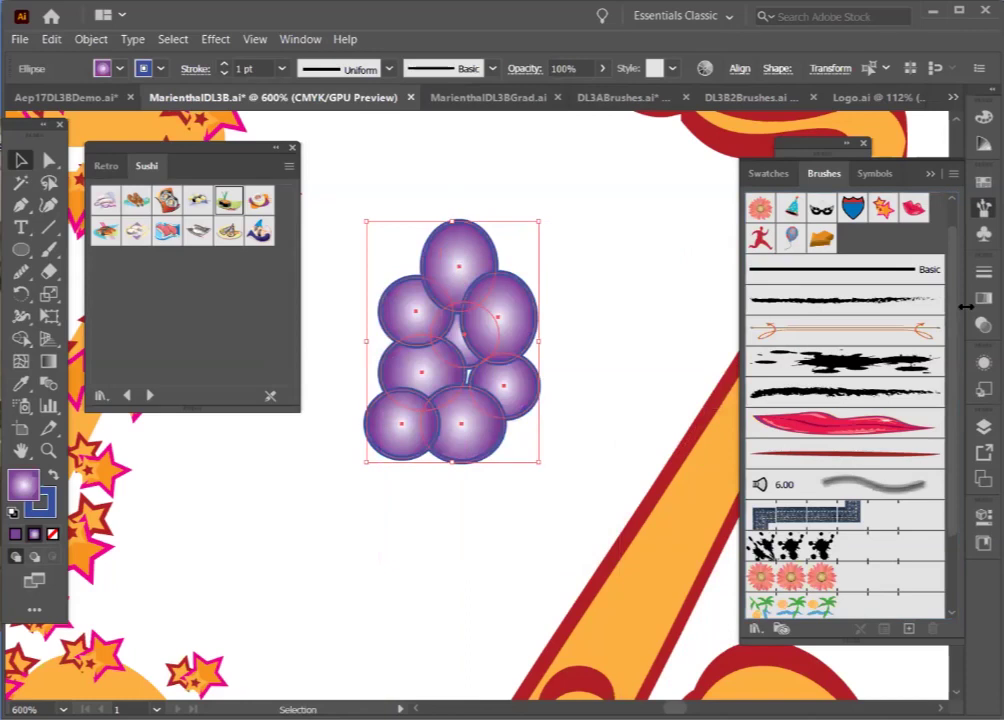
# Step: Recolor the selected grapes with a solid purple fill and a black stroke
pyautogui.click(983, 181)
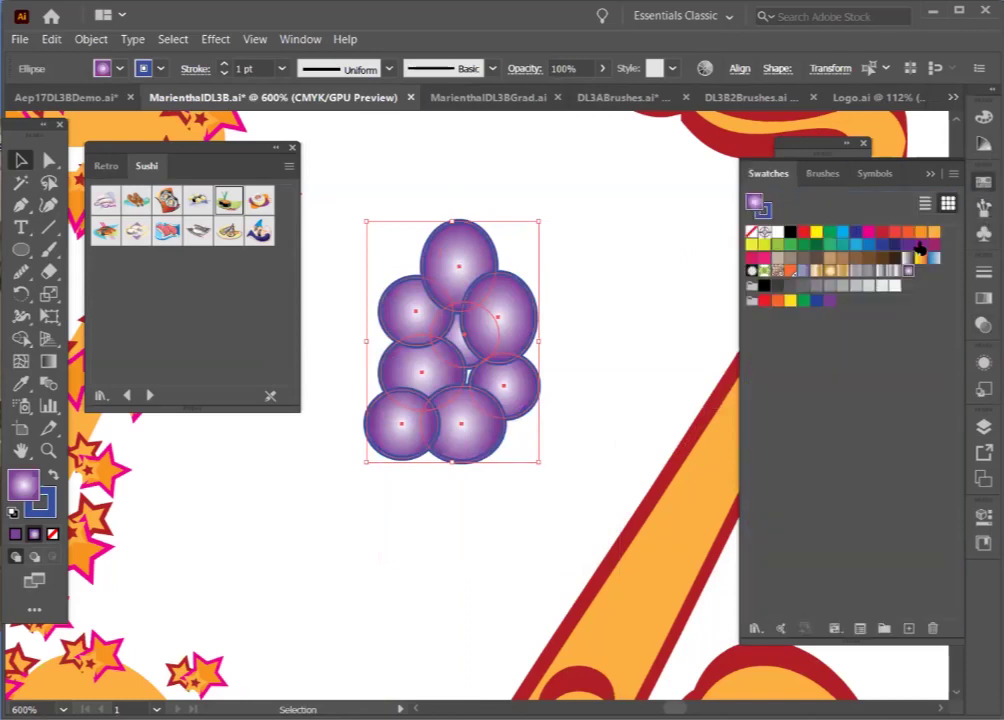
pyautogui.click(920, 244)
pyautogui.press('x')
pyautogui.click(787, 232)
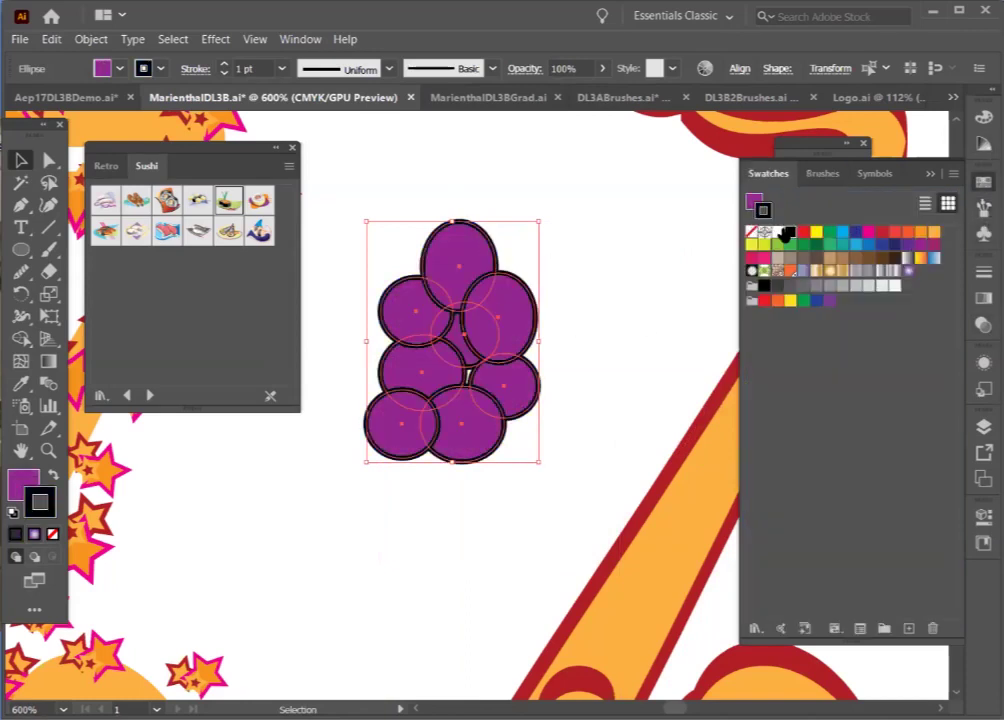
# Step: Create a new scatter brush from the solid purple grape cluster
pyautogui.click(824, 173)
pyautogui.moveTo(494, 254); pyautogui.dragTo(850, 248)
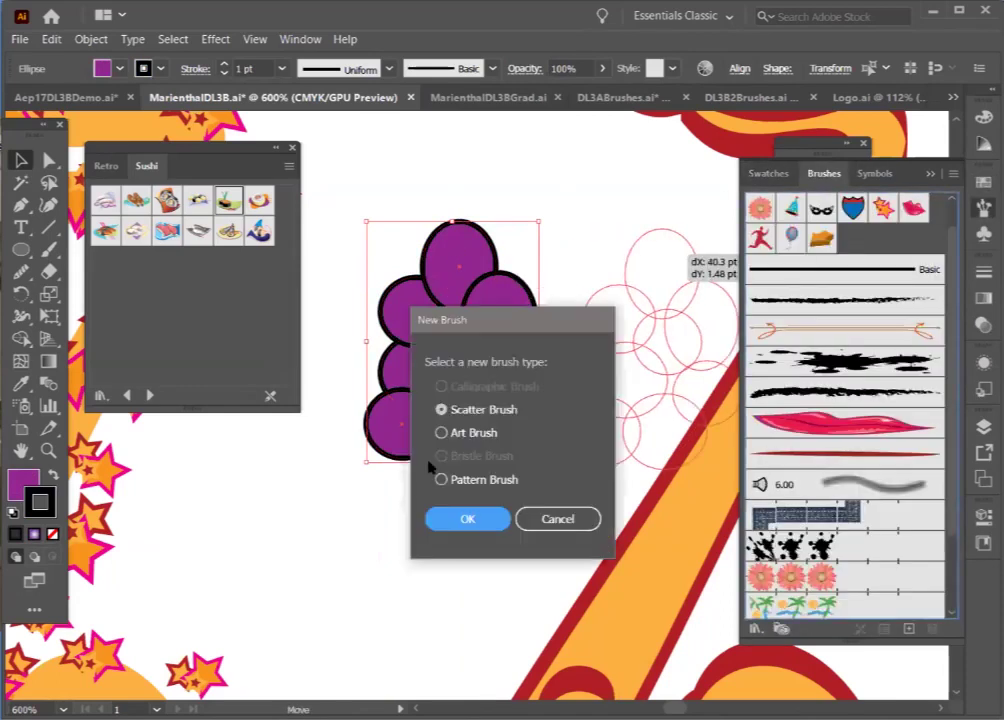
pyautogui.click(470, 518)
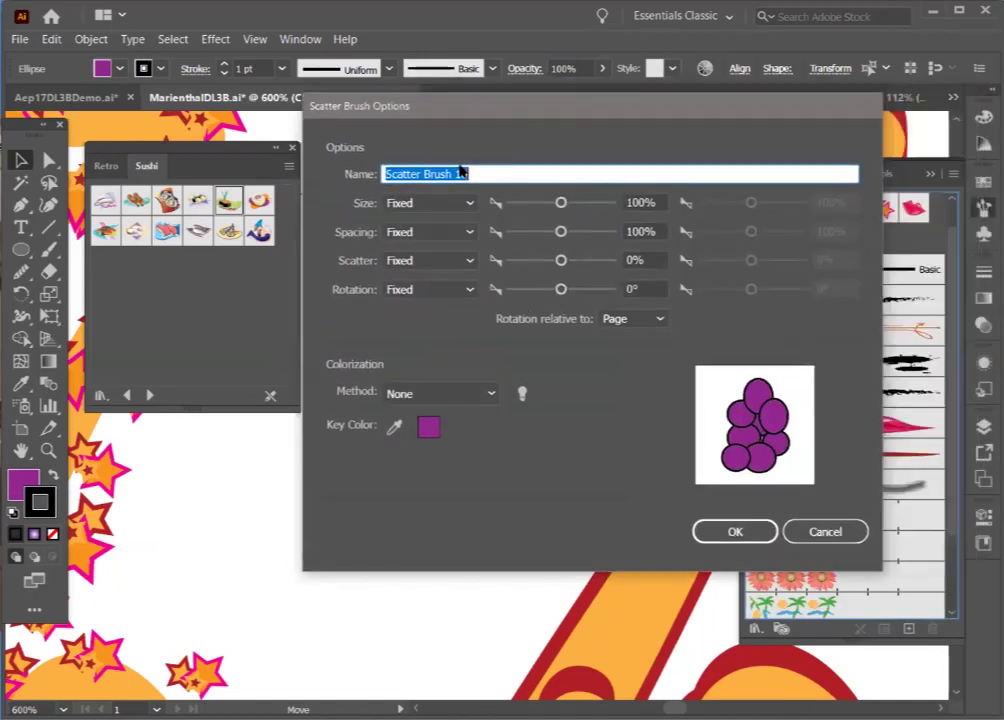
# Step: Set the grape brush's size, spacing, scatter and rotation to Random
pyautogui.click(444, 204)
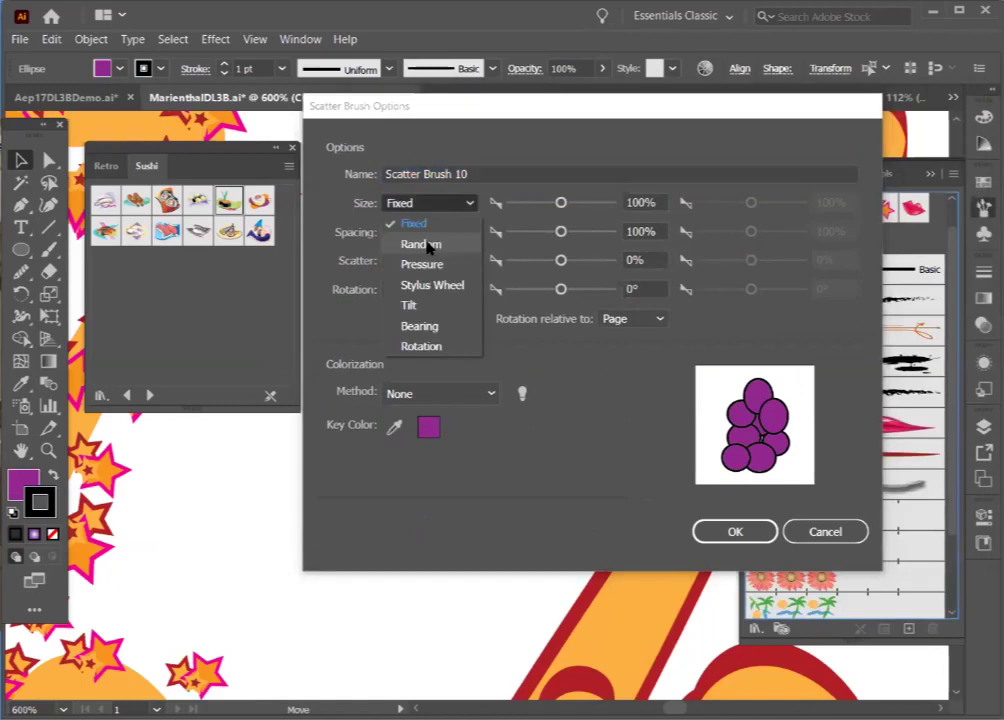
pyautogui.click(428, 246)
pyautogui.click(424, 232)
pyautogui.click(417, 273)
pyautogui.click(418, 261)
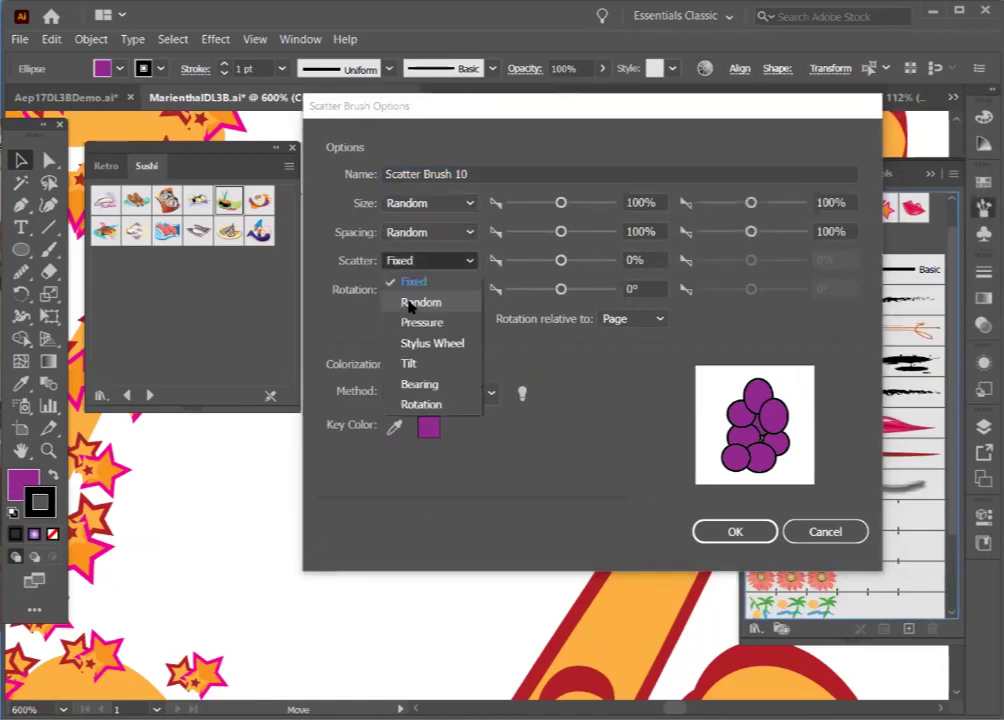
pyautogui.click(410, 304)
pyautogui.click(425, 289)
pyautogui.click(420, 331)
# Step: Set the grape brush's random size range to 10% to 25%
pyautogui.moveTo(561, 203); pyautogui.dragTo(518, 202)
pyautogui.moveTo(708, 201); pyautogui.dragTo(716, 203)
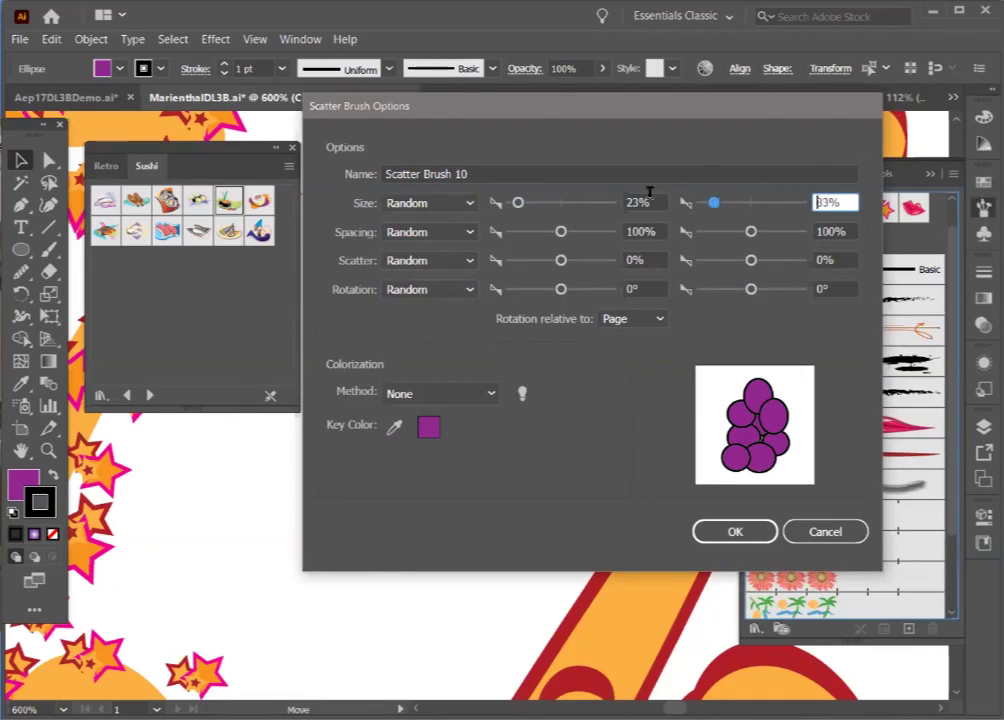
pyautogui.moveTo(518, 203); pyautogui.dragTo(510, 203)
pyautogui.press('Tab')
pyautogui.write('25')
pyautogui.press('Tab')
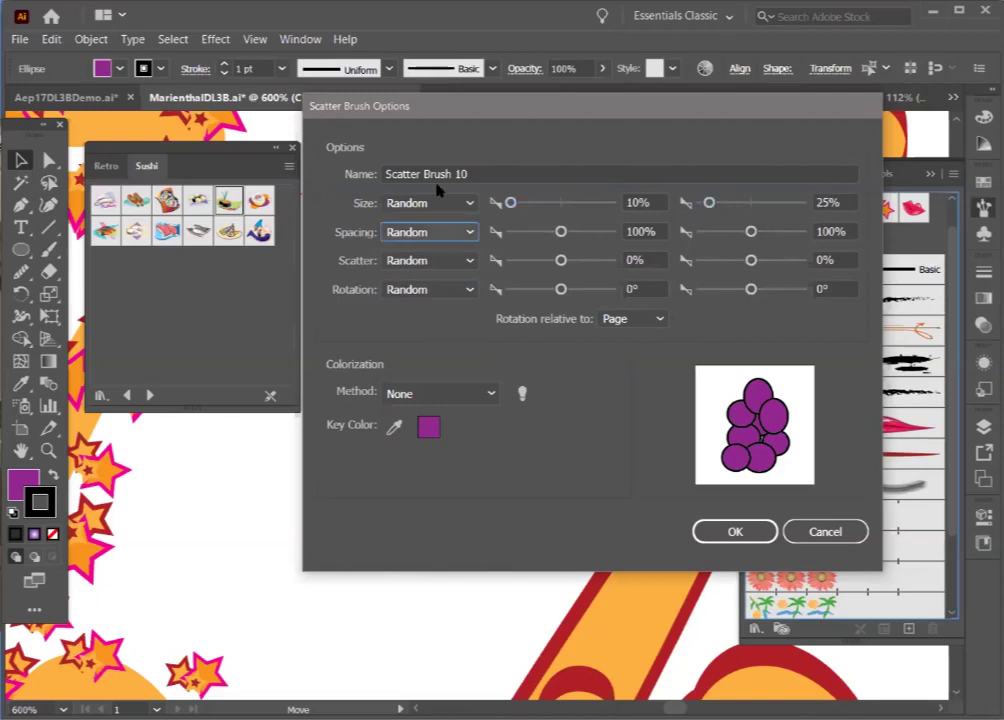
# Step: Set the grape brush's random spacing range to 12% to 30%
pyautogui.press('Tab')
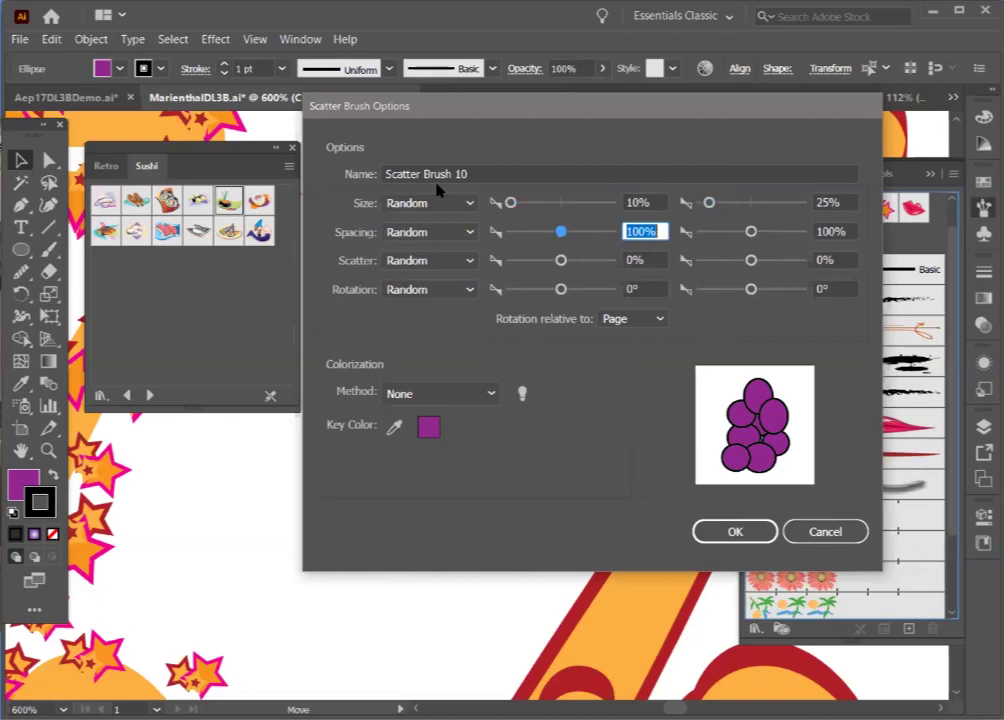
pyautogui.write('12')
pyautogui.press('Tab')
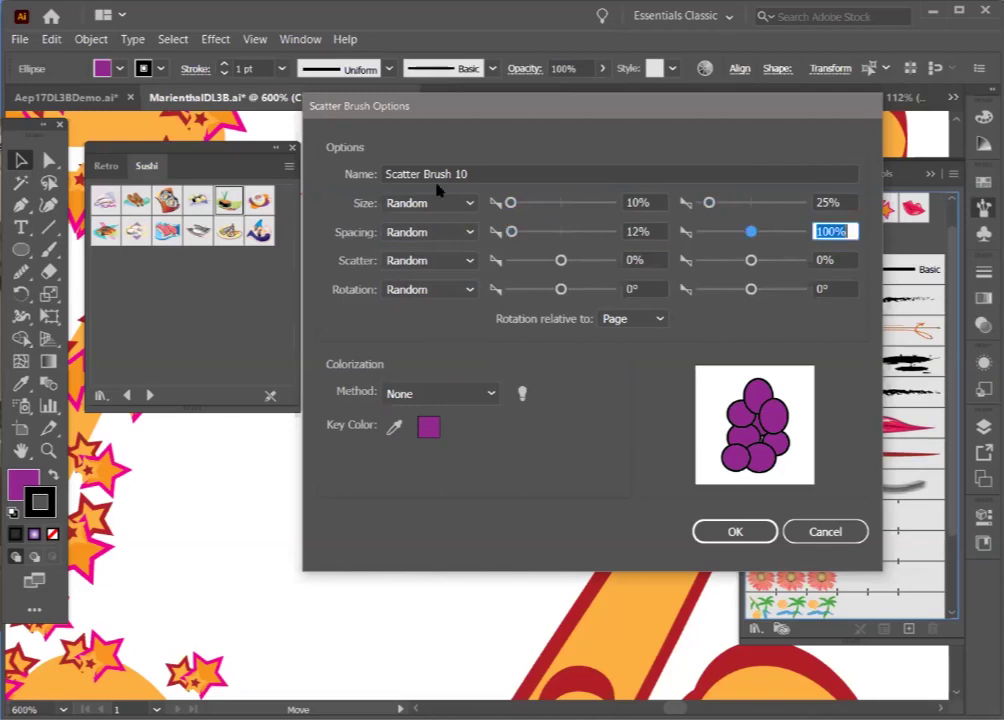
pyautogui.write('30')
pyautogui.press('Tab')
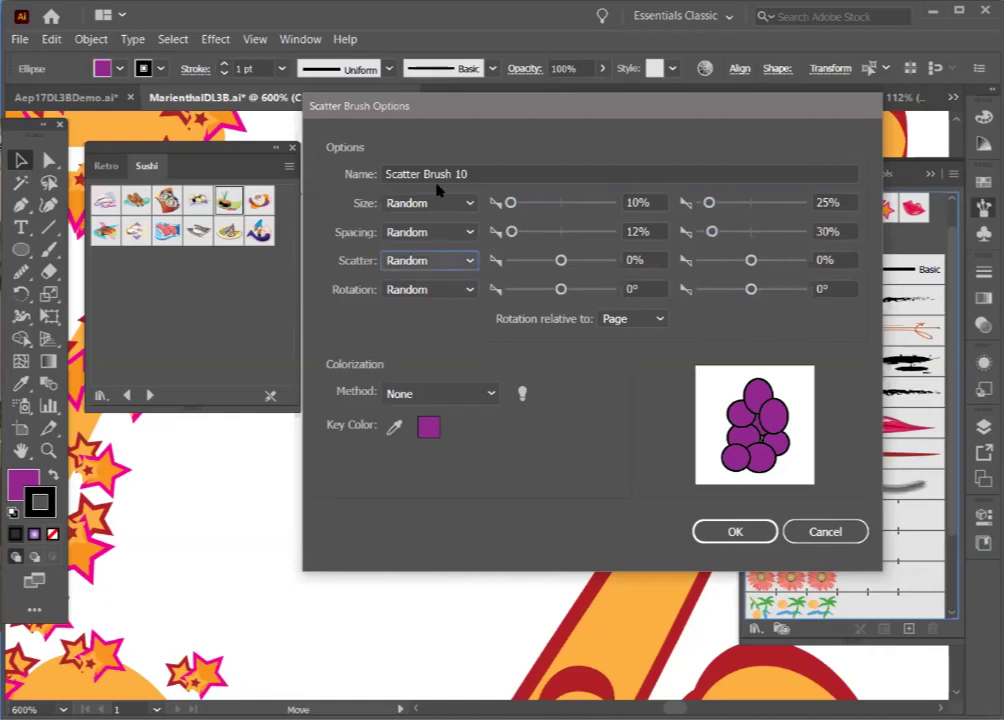
# Step: Set the grape brush's random scatter range to -10% to 10% and its rotation range to -90° to 90°
pyautogui.press('Tab')
pyautogui.write('-10')
pyautogui.press('Tab')
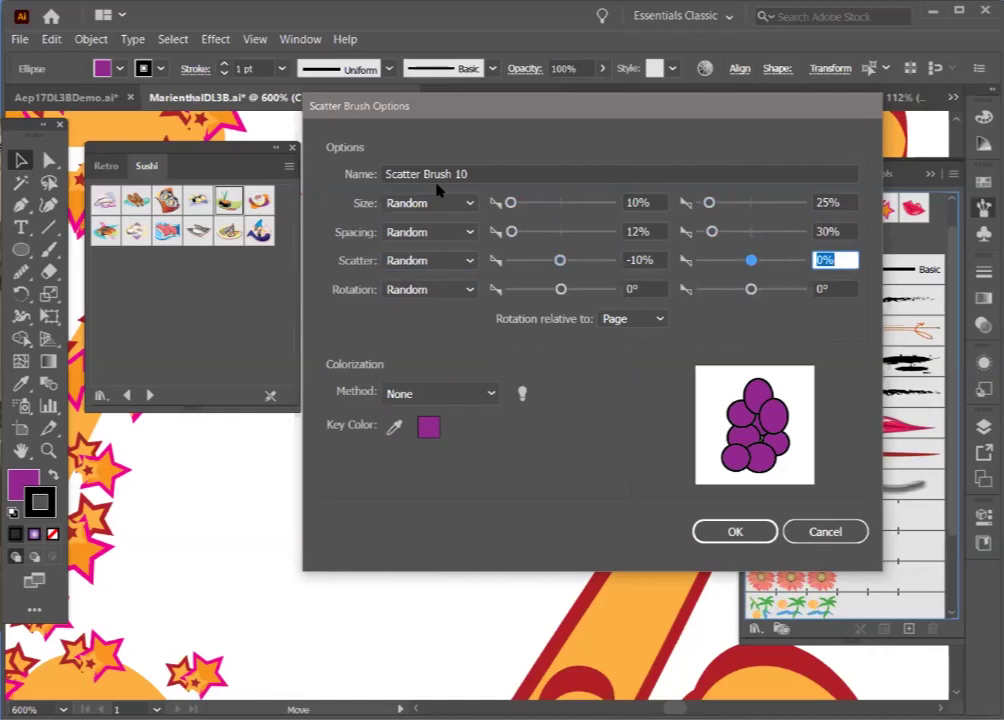
pyautogui.write('10')
pyautogui.press('Tab')
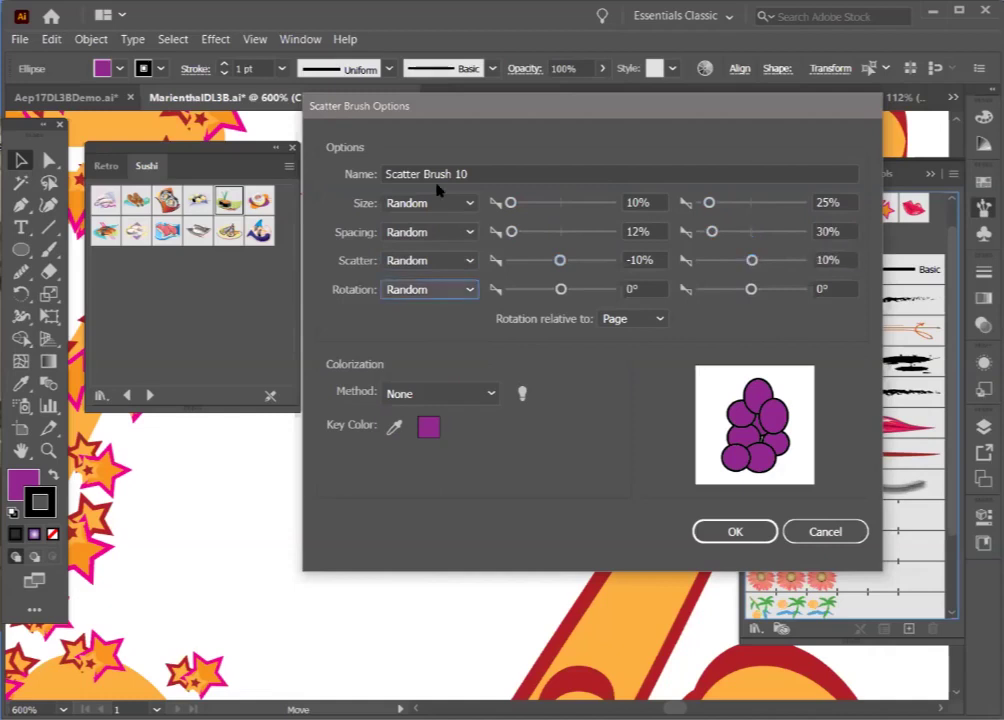
pyautogui.write('-90')
pyautogui.press('Tab')
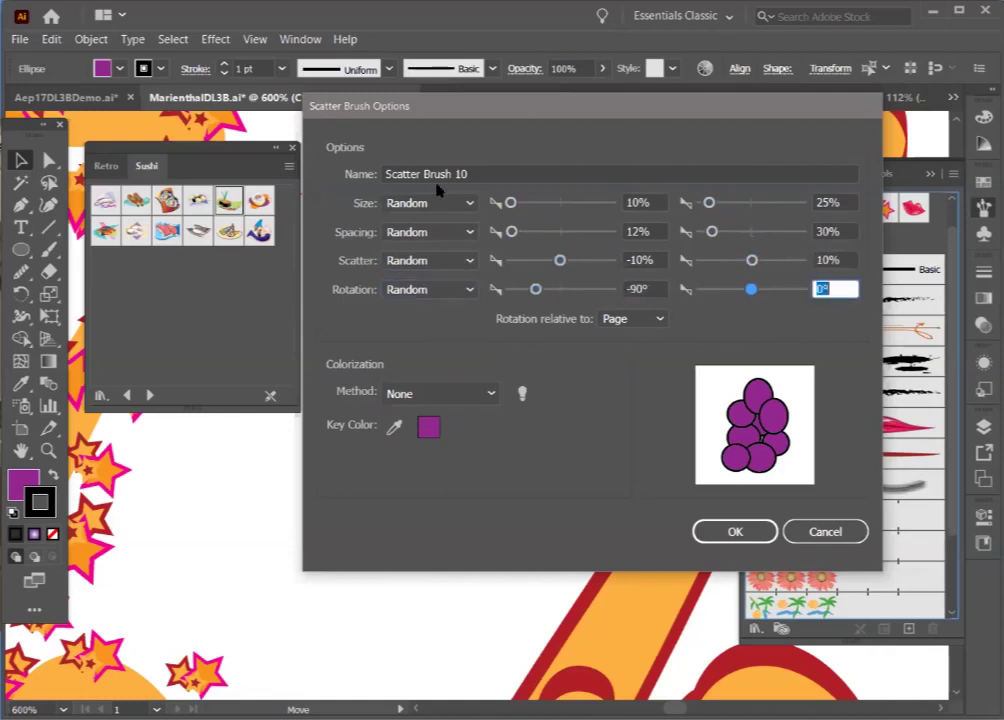
pyautogui.write('90')
# Step: Set the grape brush's colorization method to Tints and Shades and finish creating the brush
pyautogui.moveTo(463, 105); pyautogui.dragTo(662, 90)
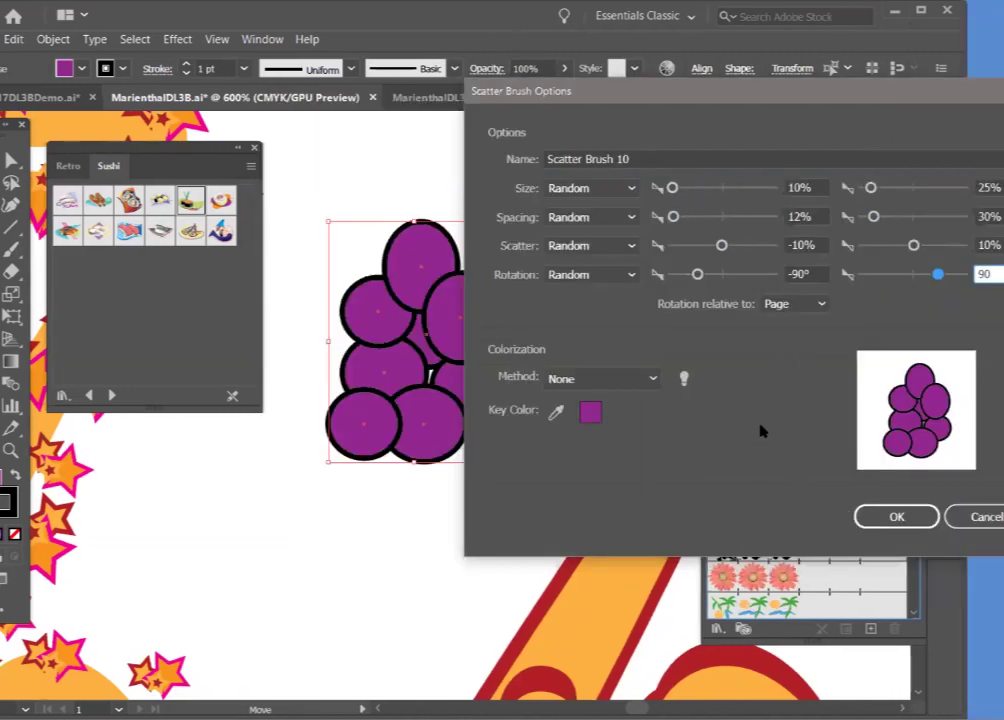
pyautogui.click(562, 379)
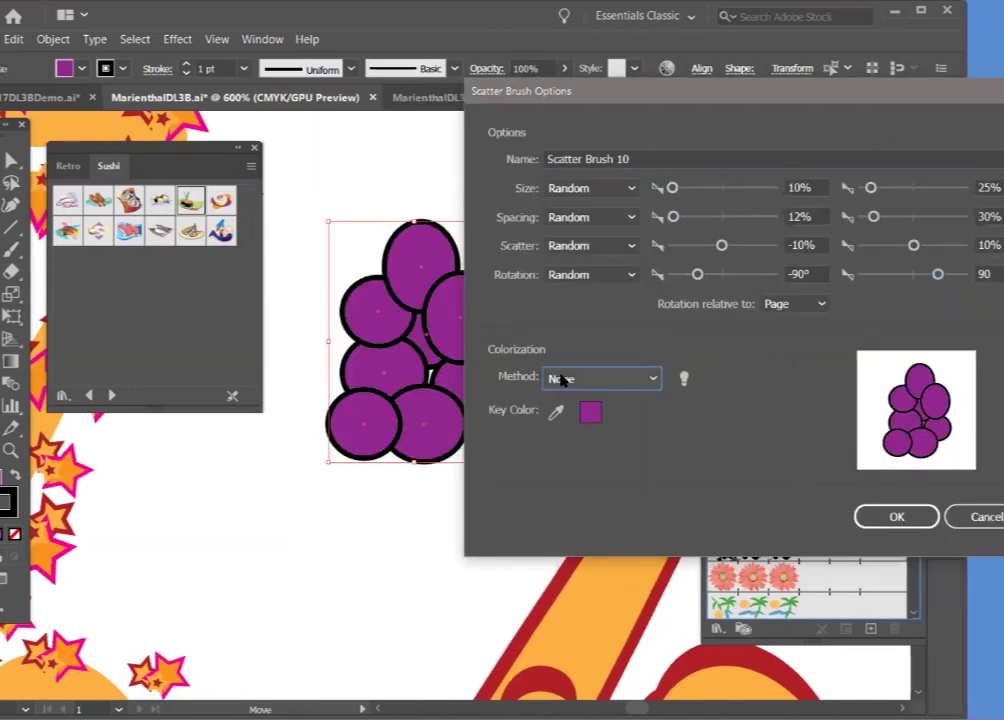
pyautogui.click(594, 443)
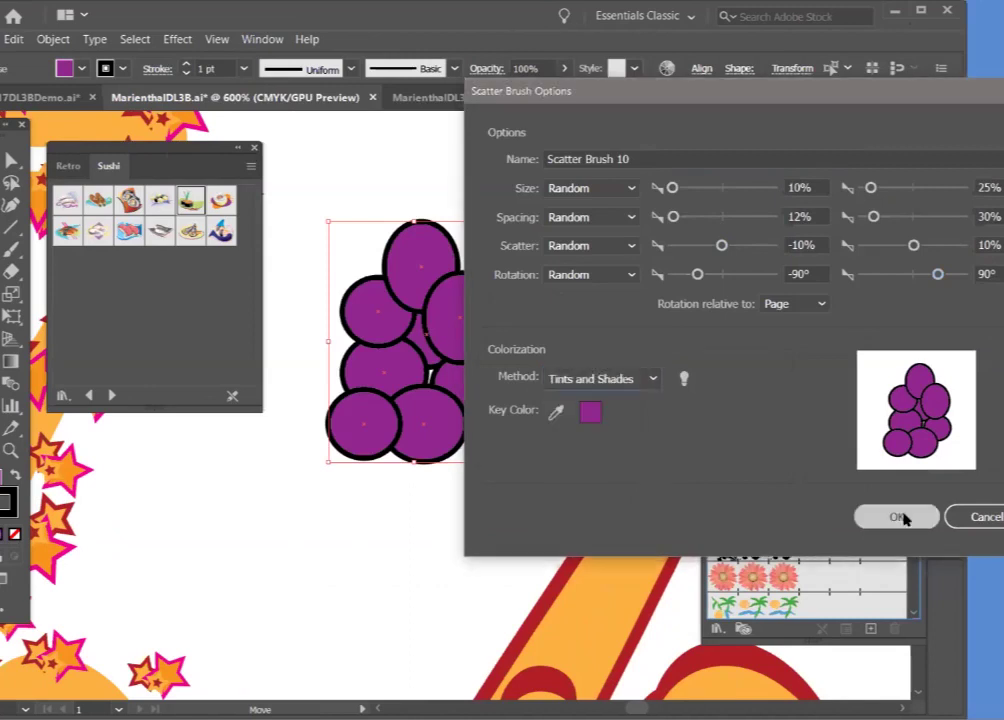
pyautogui.click(900, 517)
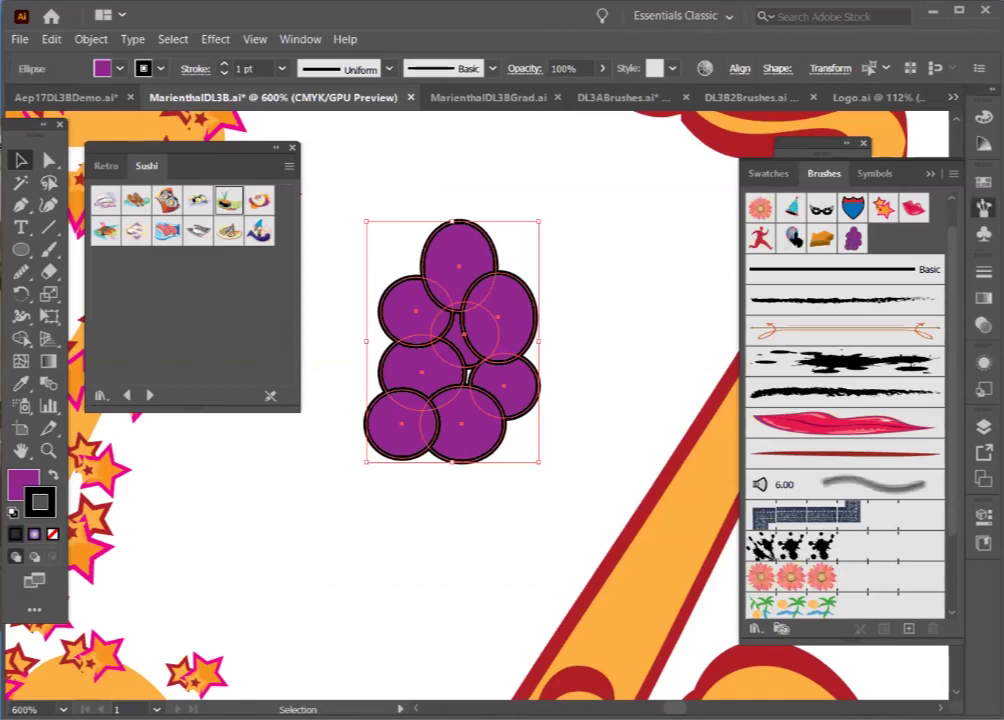
# Step: Apply the new grape scatter brush to the last saxophone in the middle row
pyautogui.hotkey('ctrl', '0')
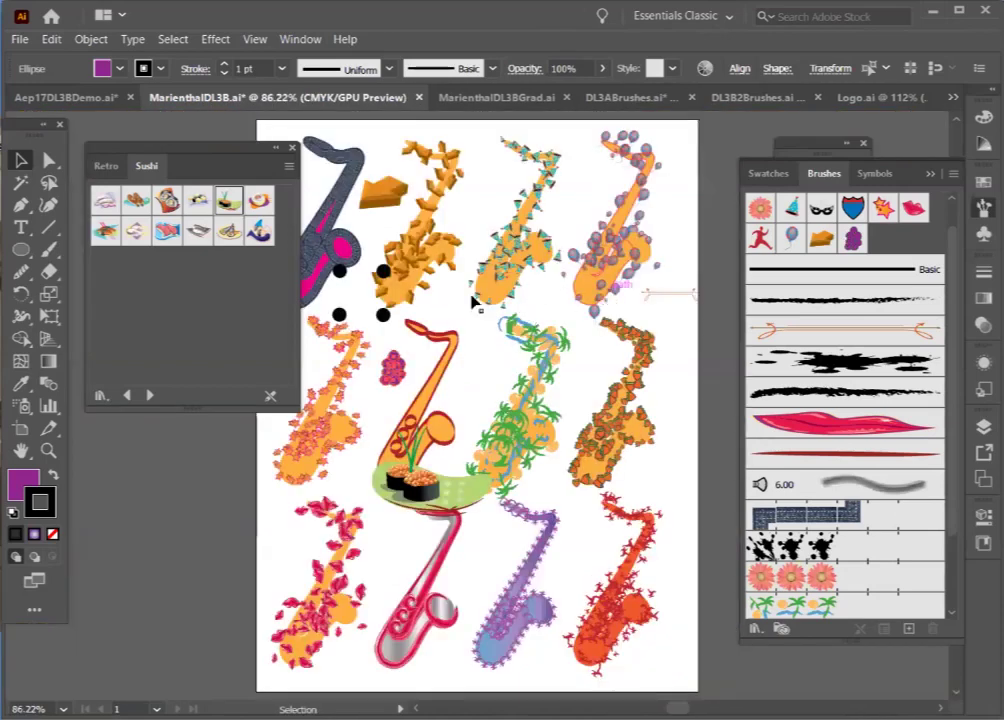
pyautogui.click(518, 230)
pyautogui.click(540, 396)
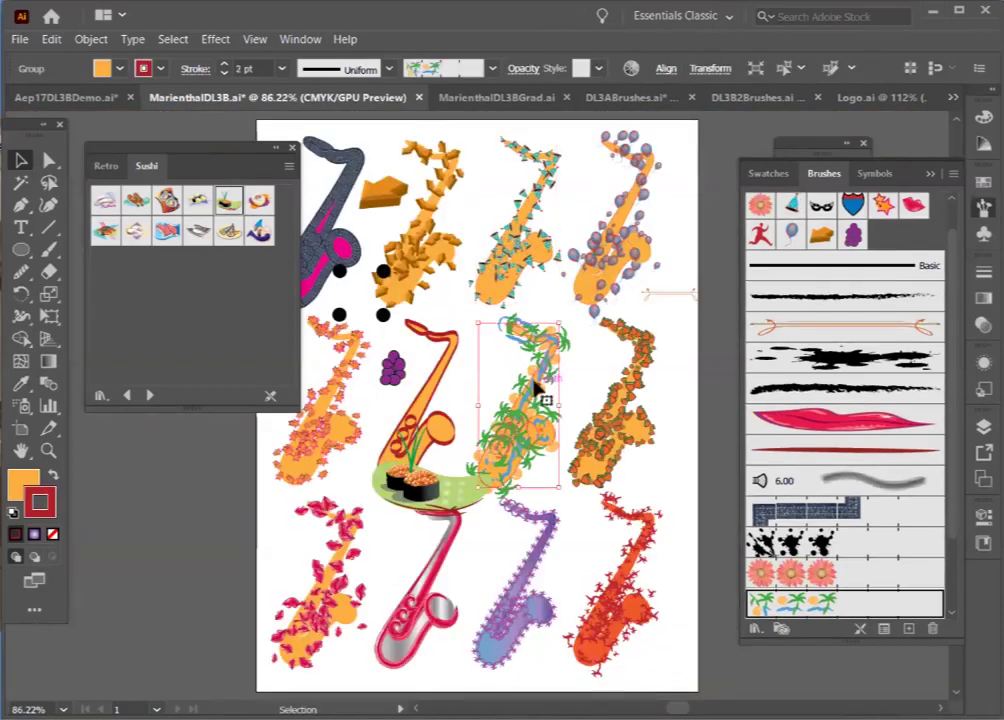
pyautogui.click(604, 396)
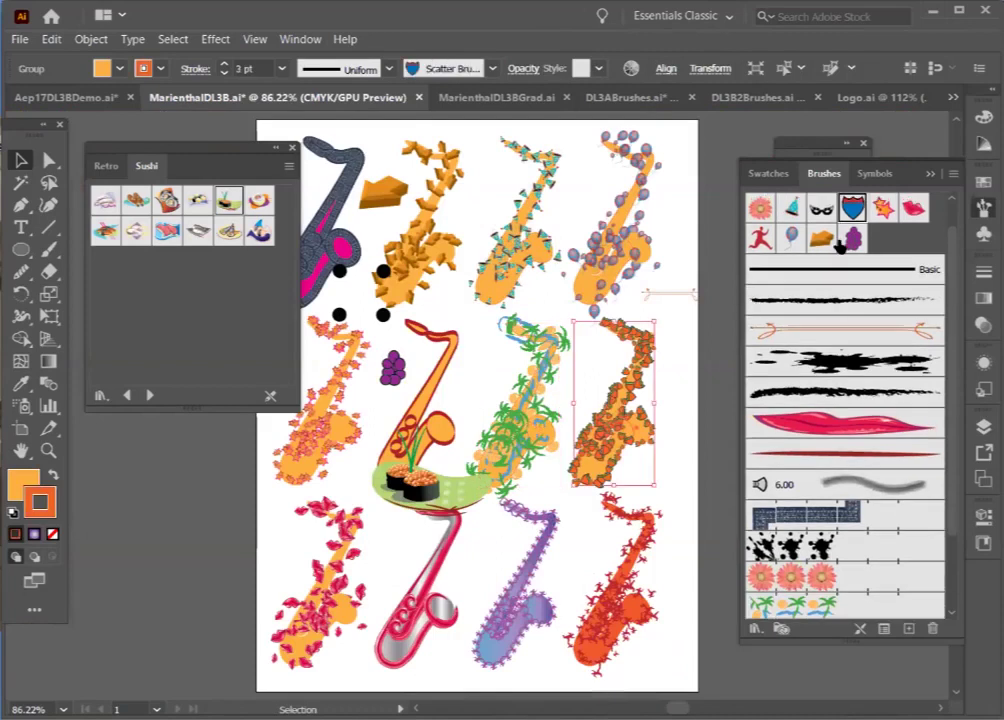
pyautogui.hotkey('ctrl', 'z')
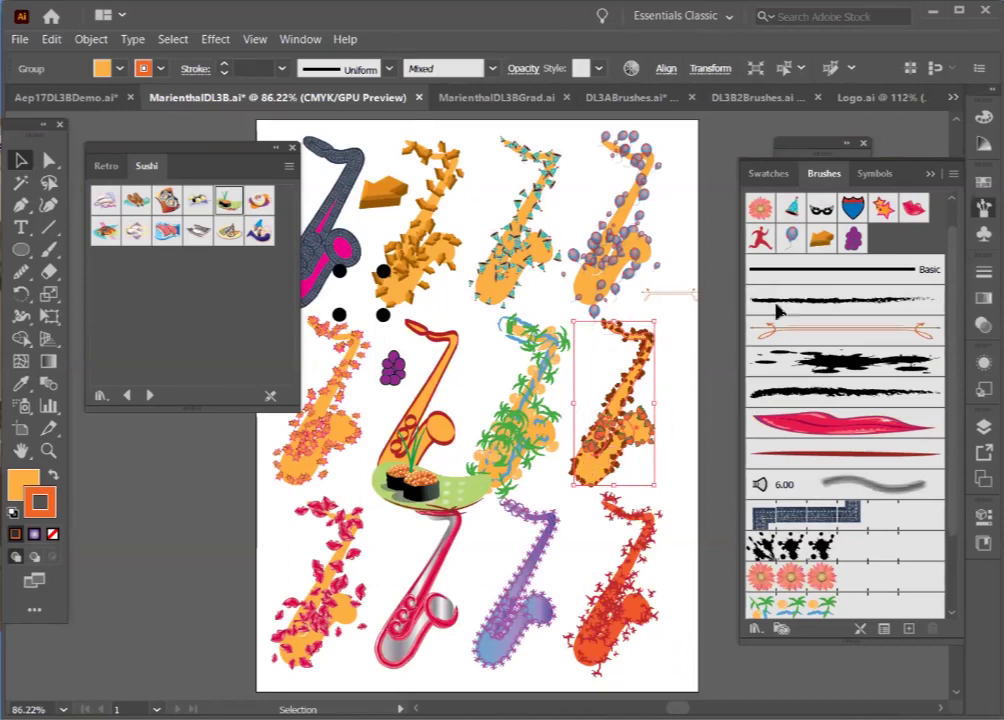
pyautogui.click(850, 243)
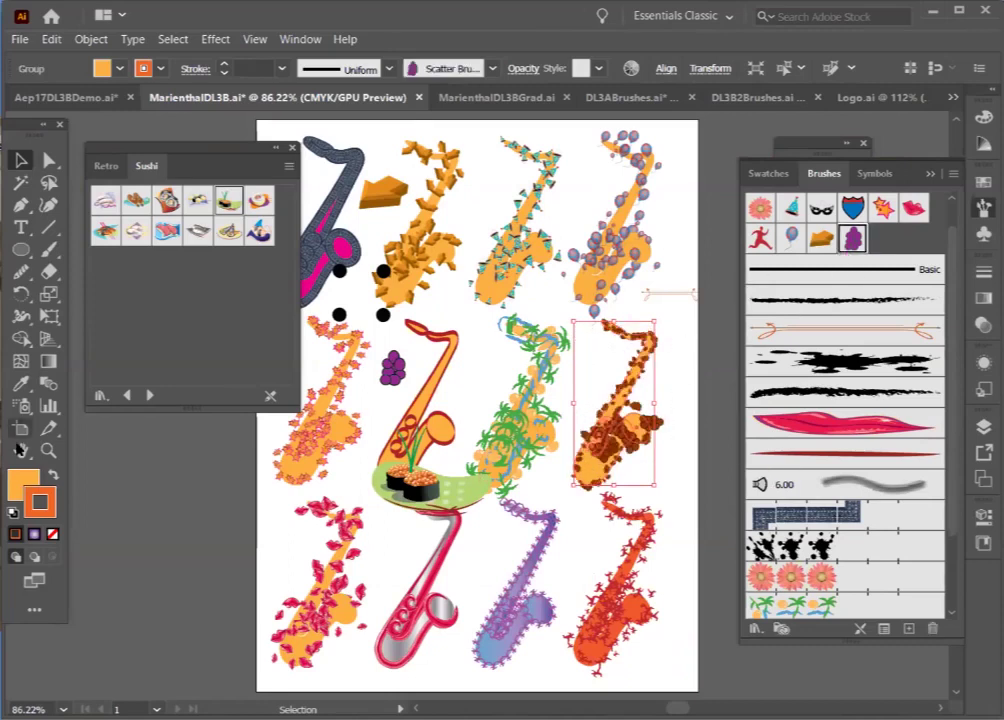
# Step: Try dark blue, CMYK Green and light orange strokes on the grape-brushed saxophone, and settle on a crimson-pink stroke
pyautogui.click(48, 452)
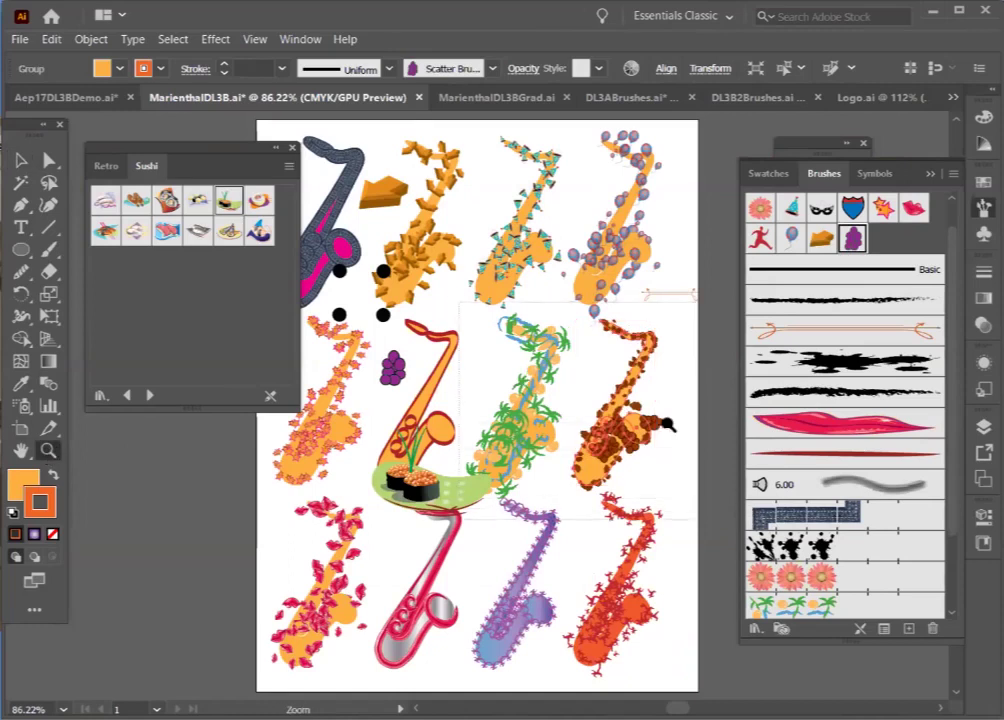
pyautogui.click(678, 410)
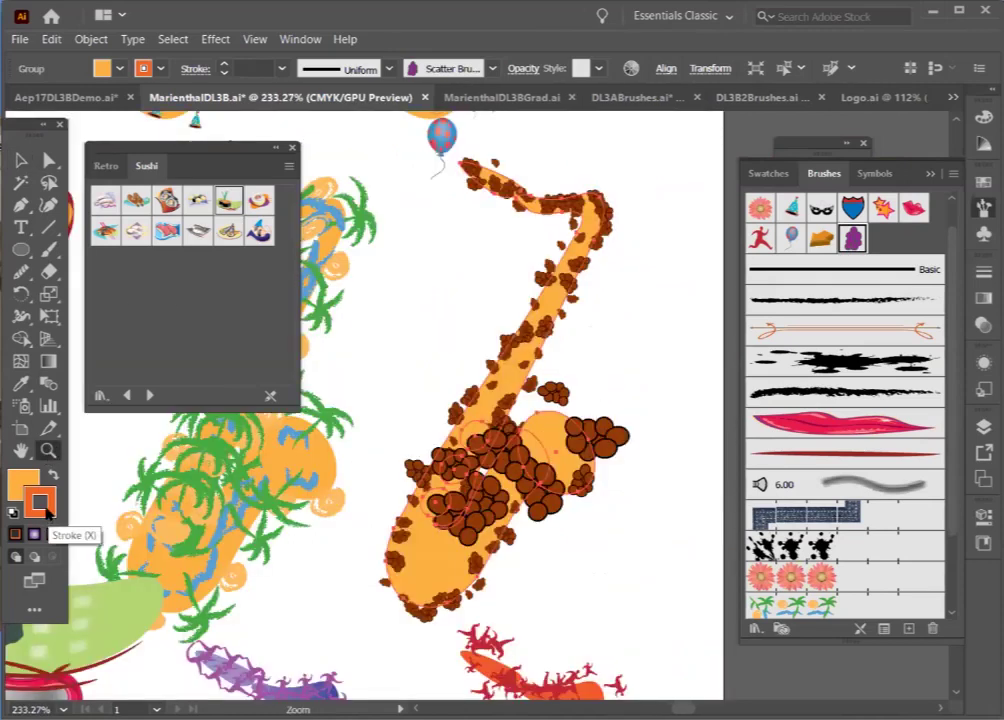
pyautogui.click(768, 173)
pyautogui.click(884, 249)
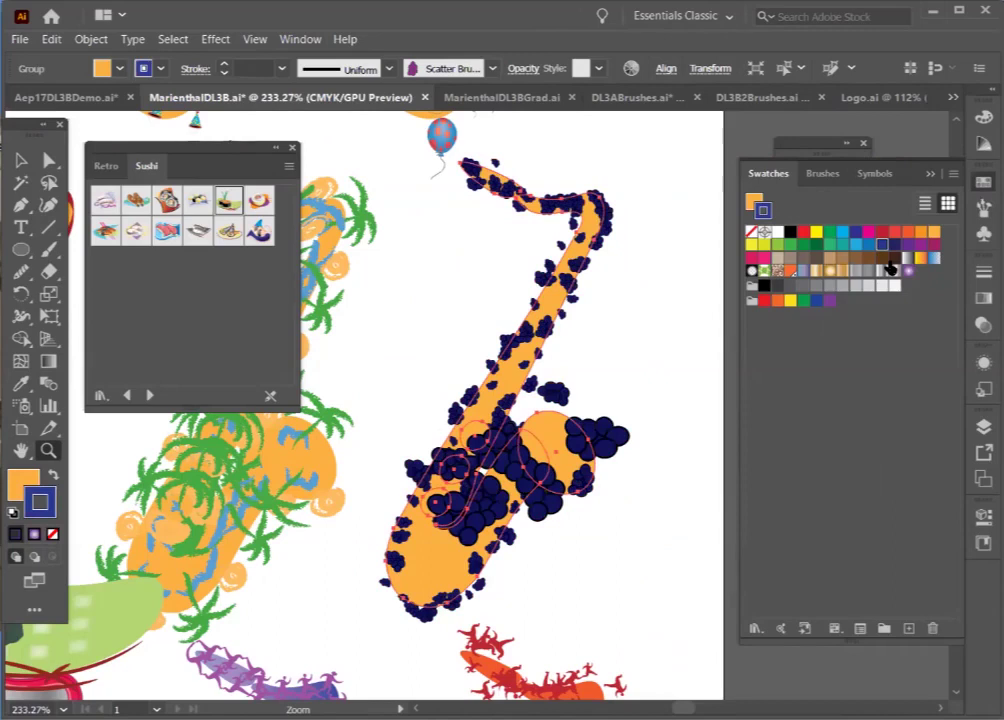
pyautogui.click(829, 232)
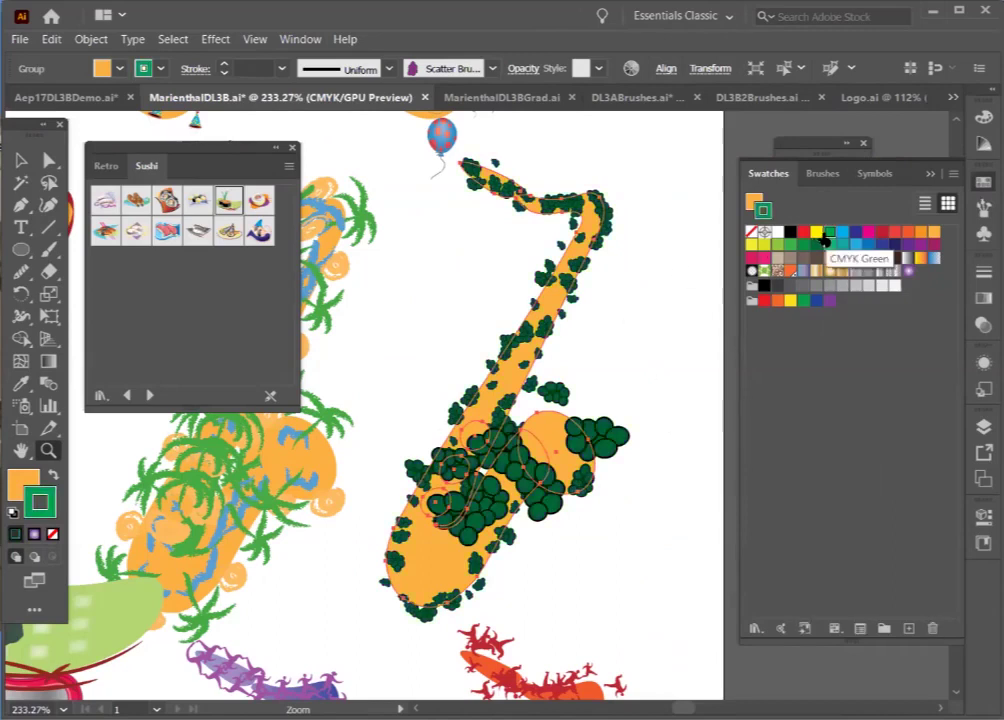
pyautogui.click(932, 232)
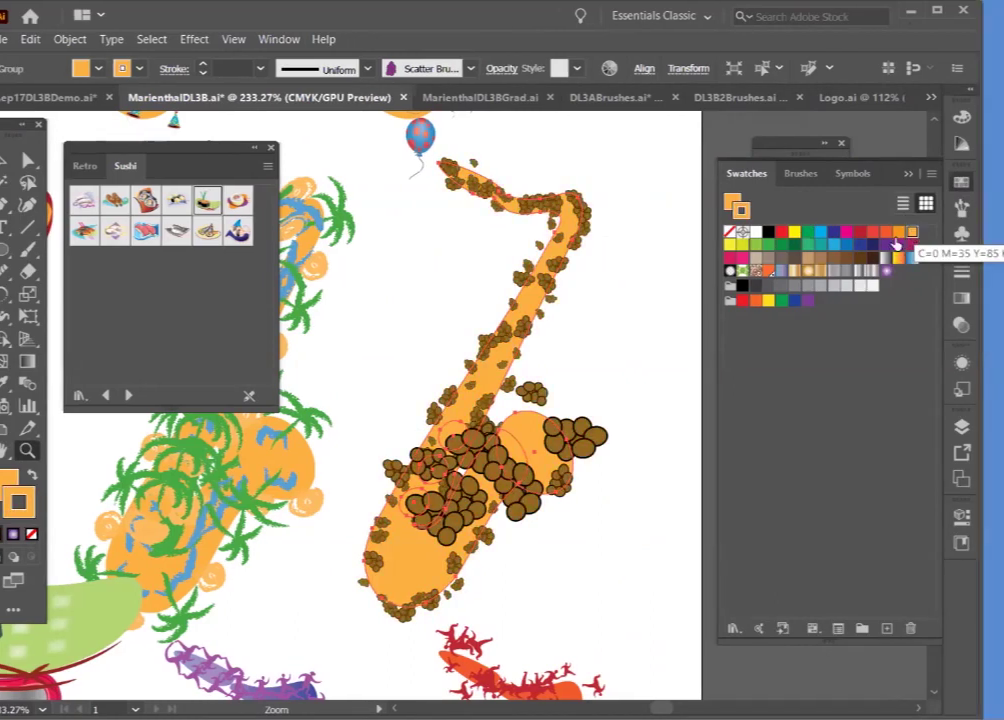
pyautogui.click(763, 258)
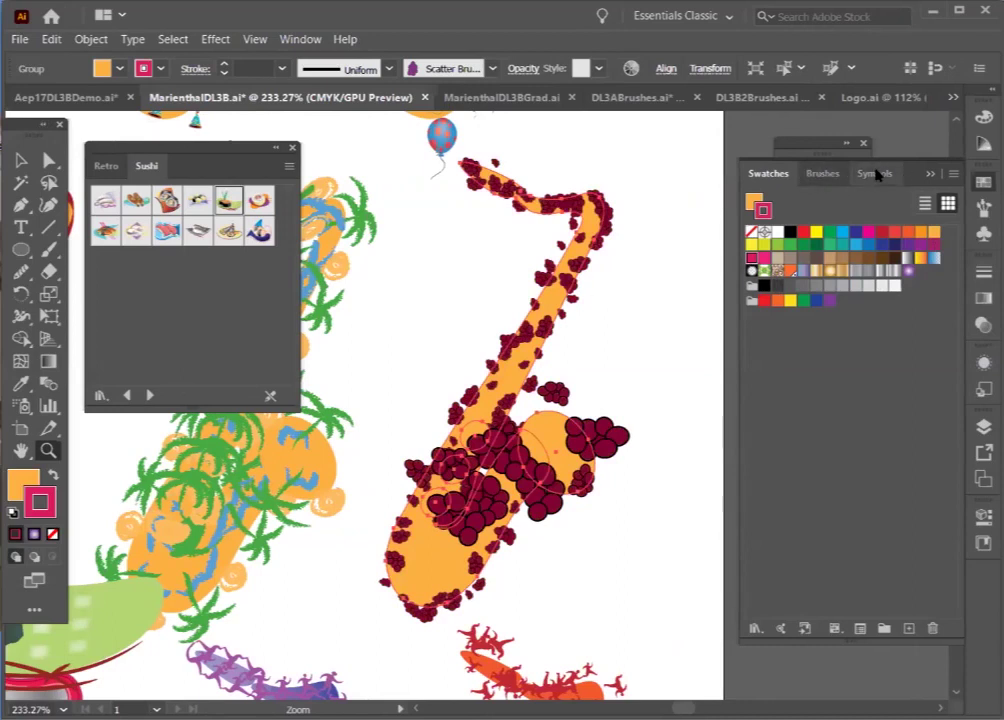
# Step: Change the grape brush's colorization method to Hue Shift after trying Tints, and apply the change to the existing strokes
pyautogui.click(824, 174)
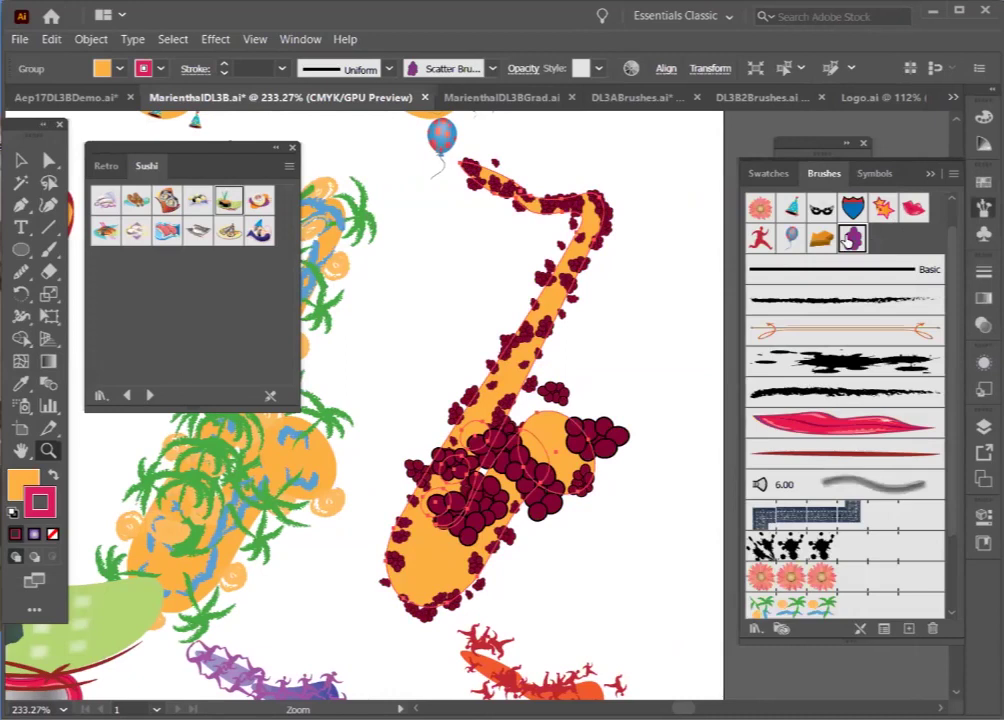
pyautogui.doubleClick(852, 240)
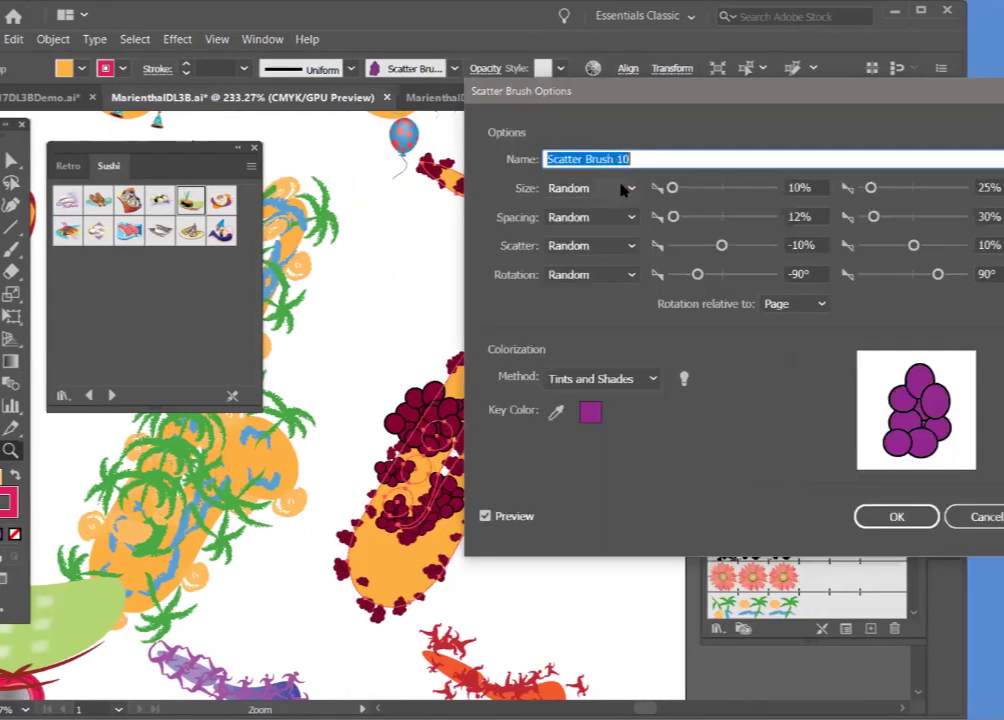
pyautogui.click(608, 380)
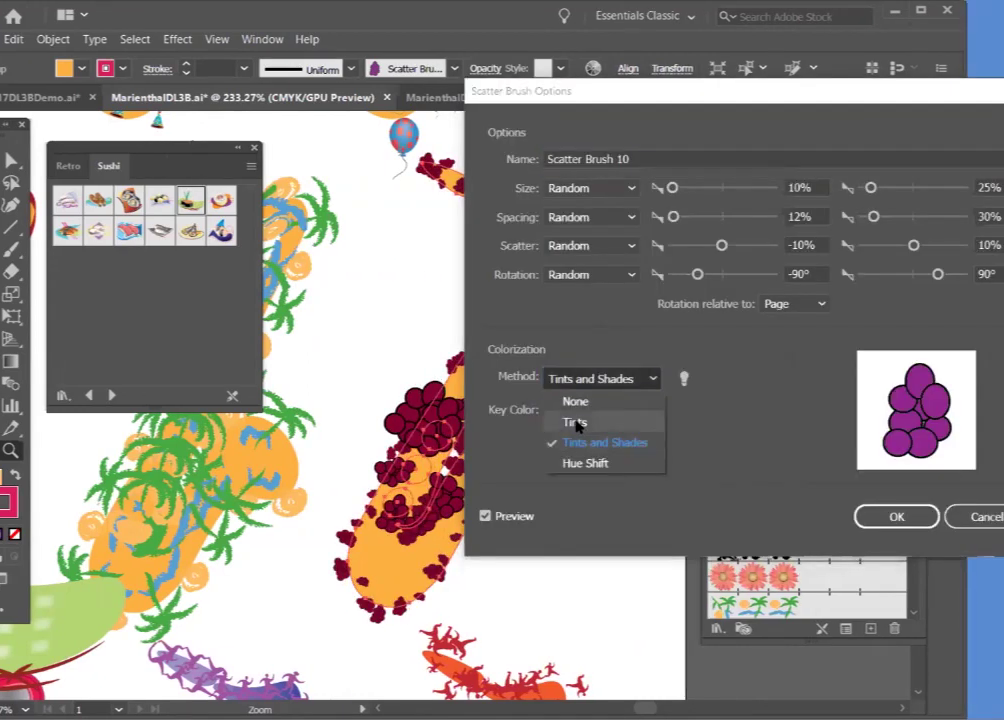
pyautogui.click(576, 423)
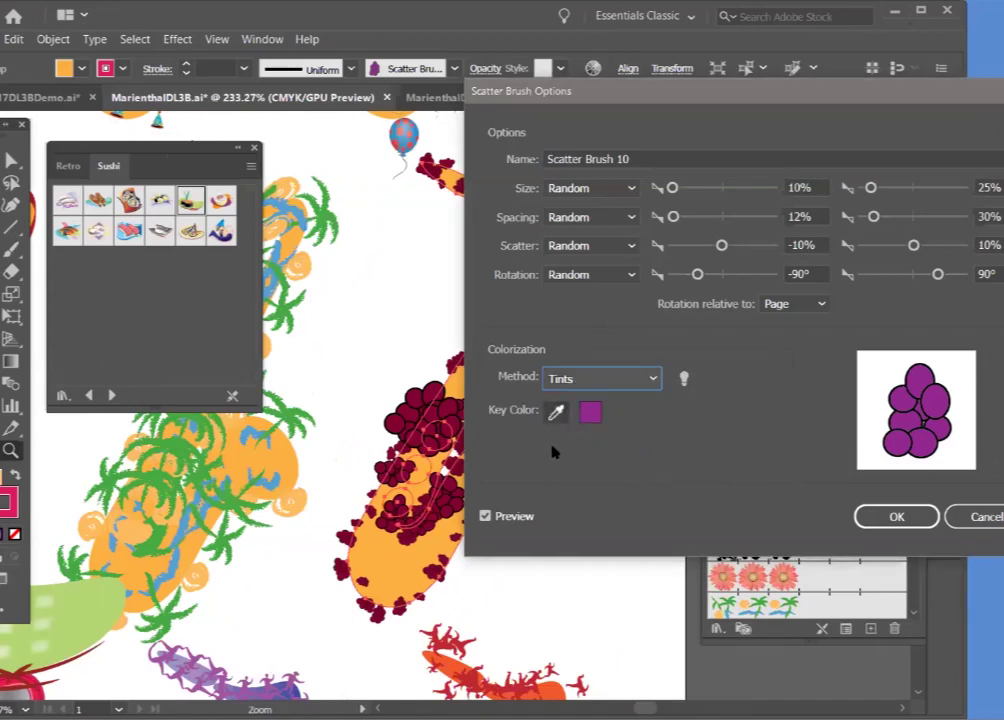
pyautogui.click(573, 379)
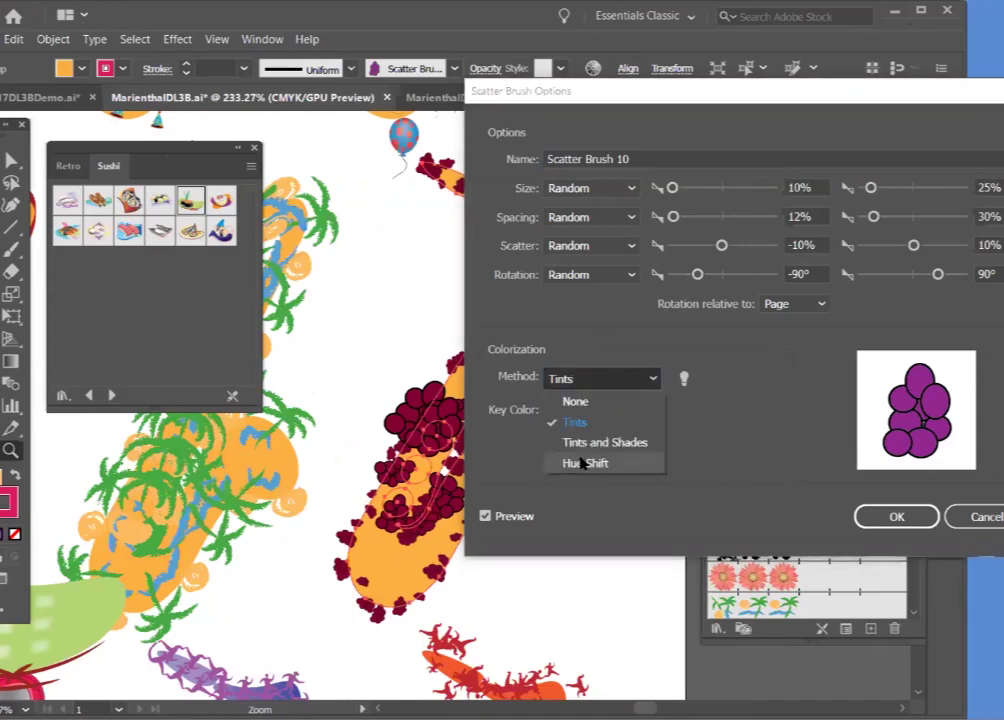
pyautogui.click(582, 463)
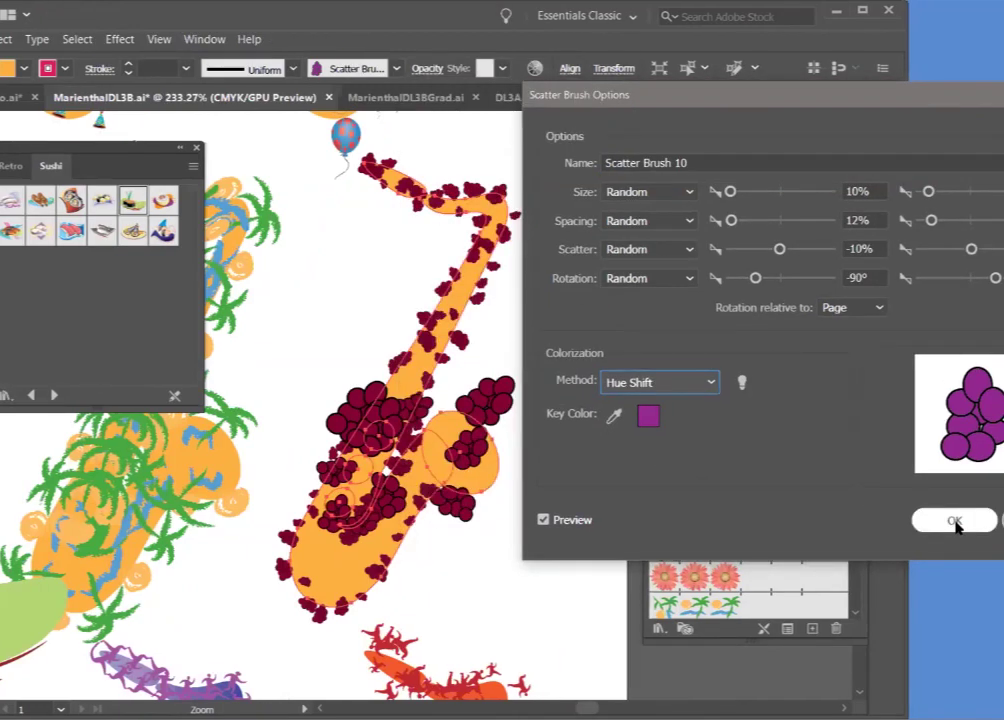
pyautogui.click(955, 521)
pyautogui.click(374, 392)
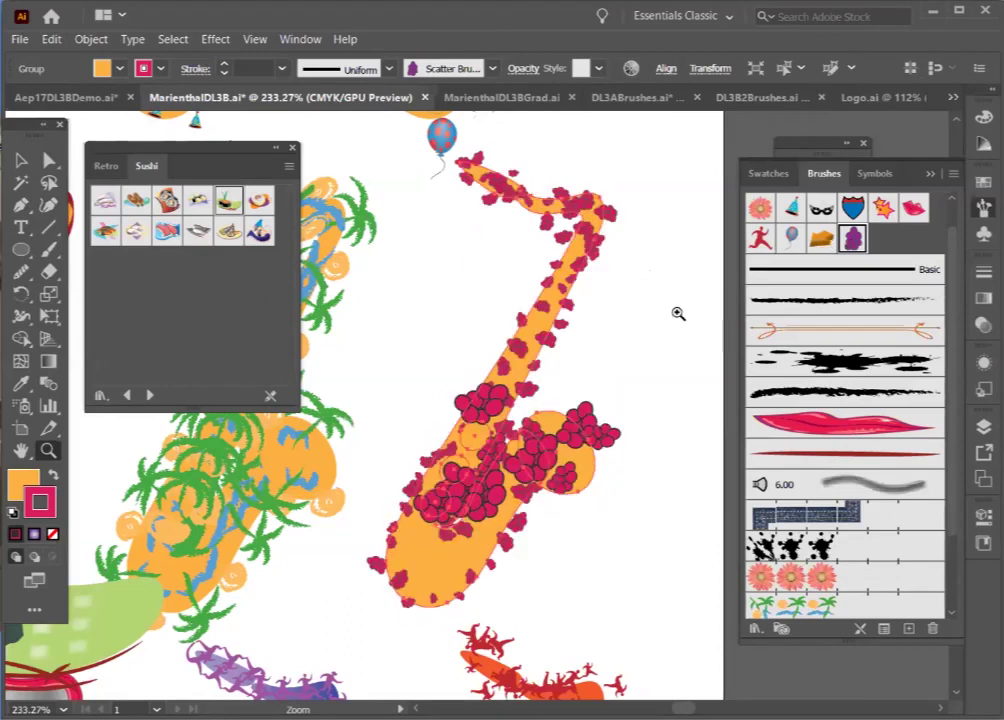
# Step: View the whole artboard, select the palm-tree saxophone and move the Sushi symbol library clear of the saxophones
pyautogui.hotkey('ctrl', '0')
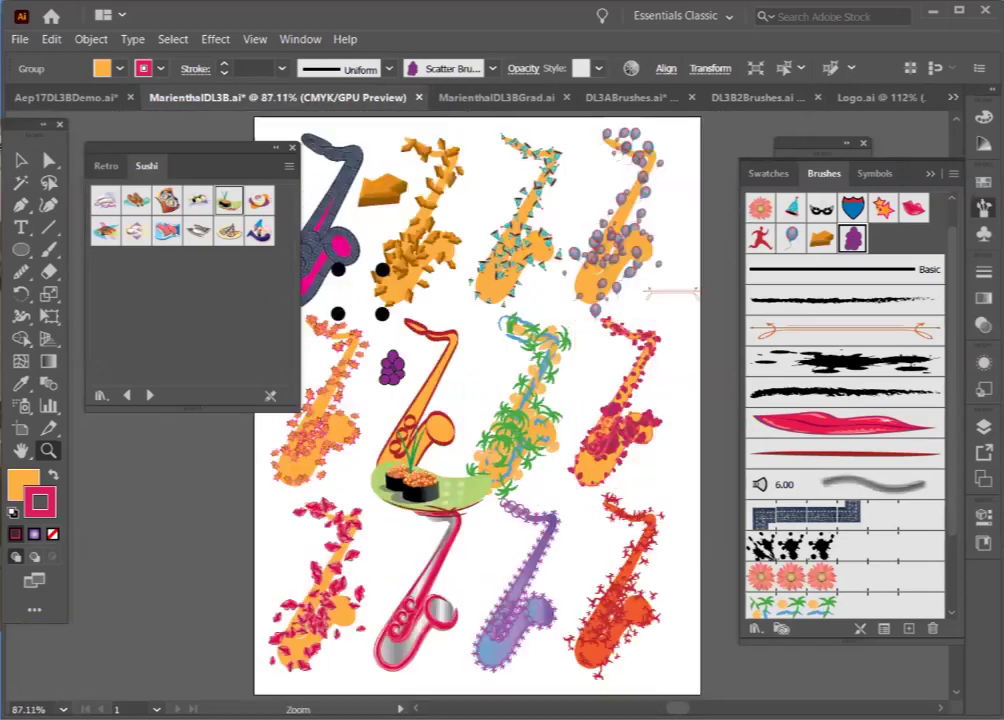
pyautogui.click(20, 160)
pyautogui.click(520, 405)
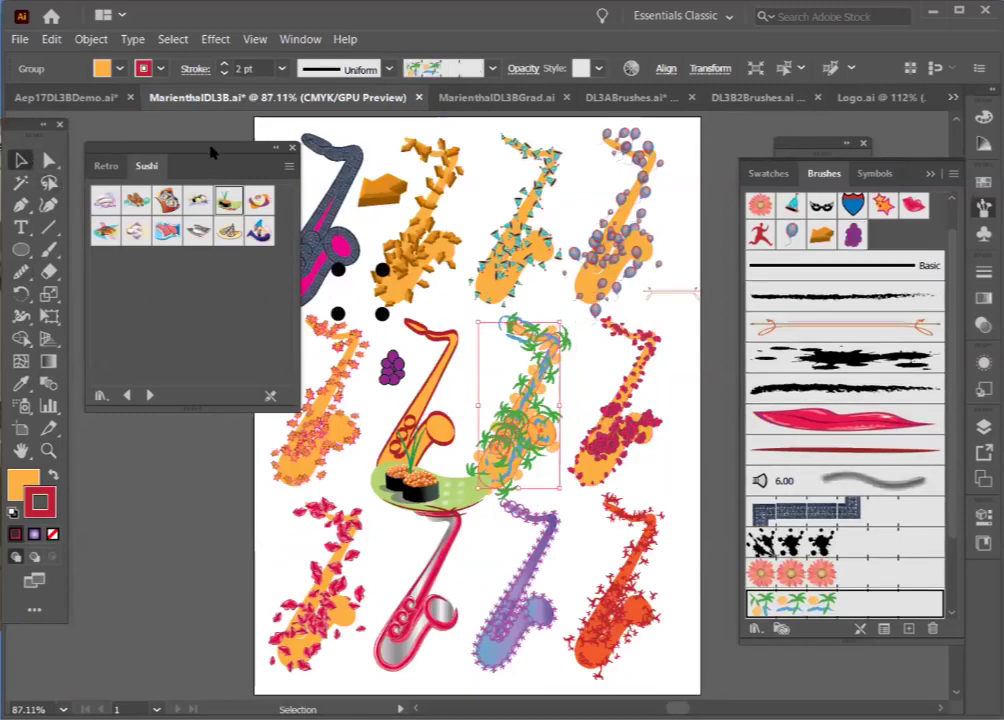
pyautogui.moveTo(213, 150); pyautogui.dragTo(153, 136)
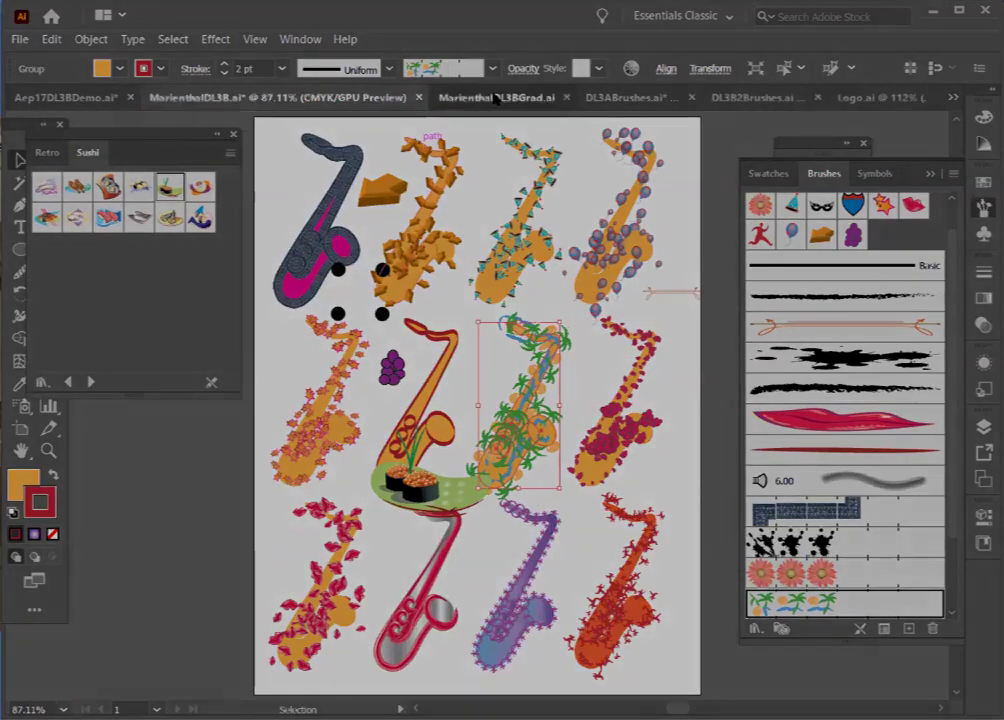